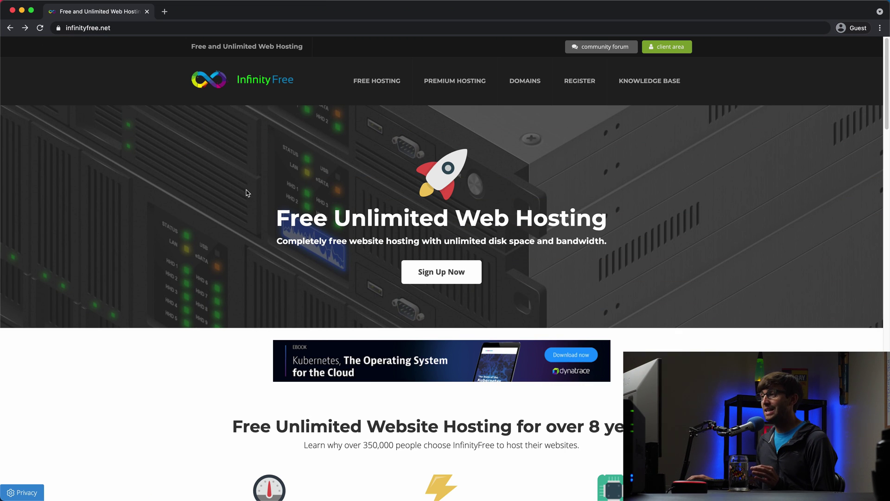
Look over the Free Unlimited Web Hosting home page and the premium hosting page, then return.
{"action": "left_click_drag", "start_coordinate": [277, 218], "coordinate": [617, 222]}
{"action": "left_click", "coordinate": [658, 222]}
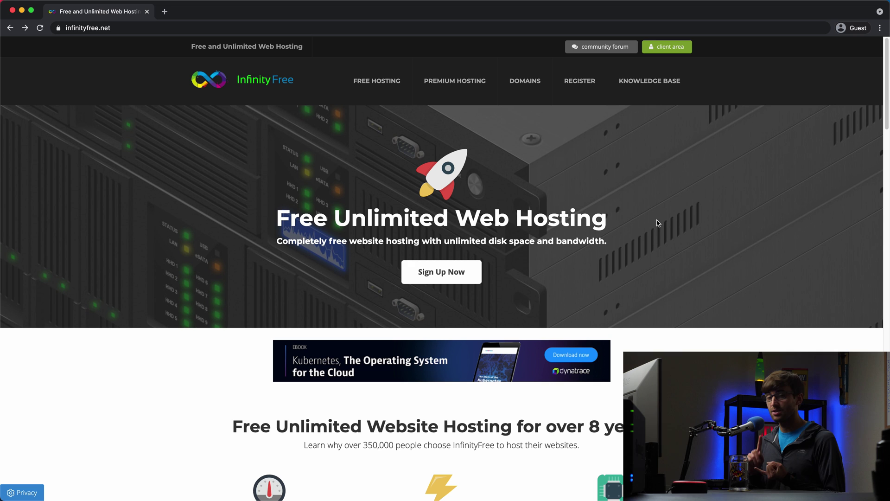
{"action": "scroll", "coordinate": [484, 298], "scroll_direction": "down", "scroll_amount": 2}
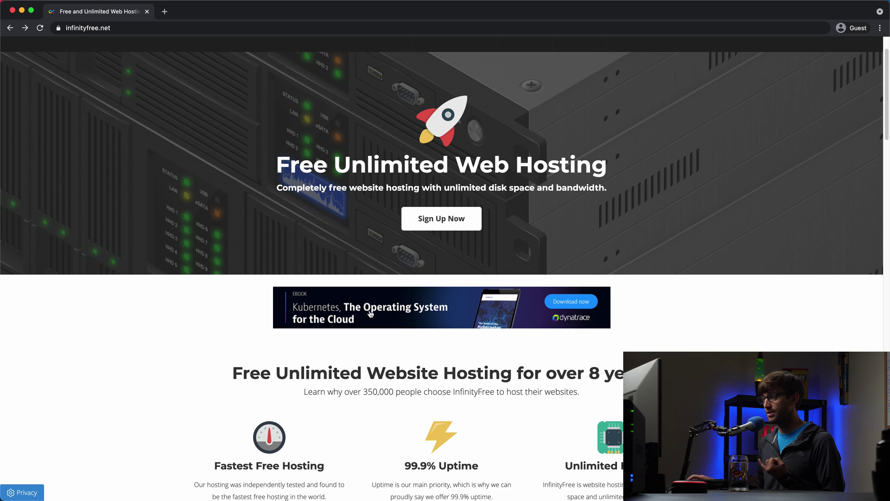
{"action": "scroll", "coordinate": [427, 324], "scroll_direction": "down", "scroll_amount": 3}
{"action": "scroll", "coordinate": [441, 353], "scroll_direction": "down", "scroll_amount": 10}
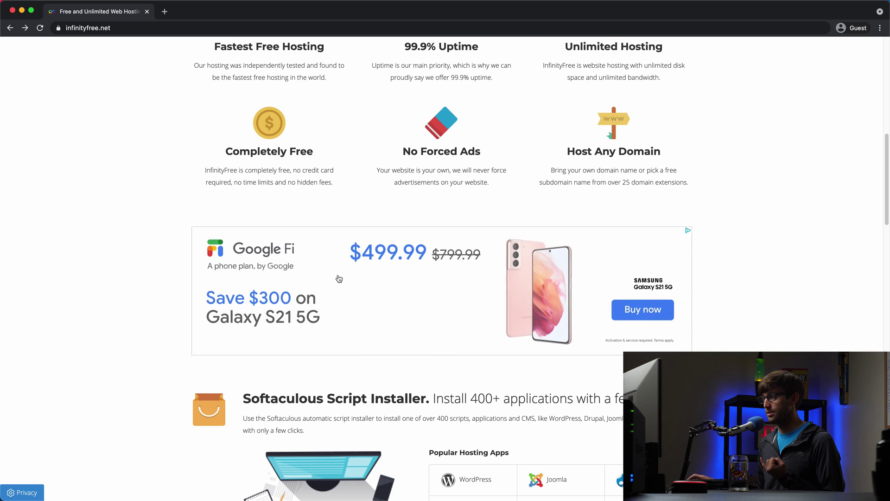
{"action": "scroll", "coordinate": [388, 276], "scroll_direction": "up", "scroll_amount": 15}
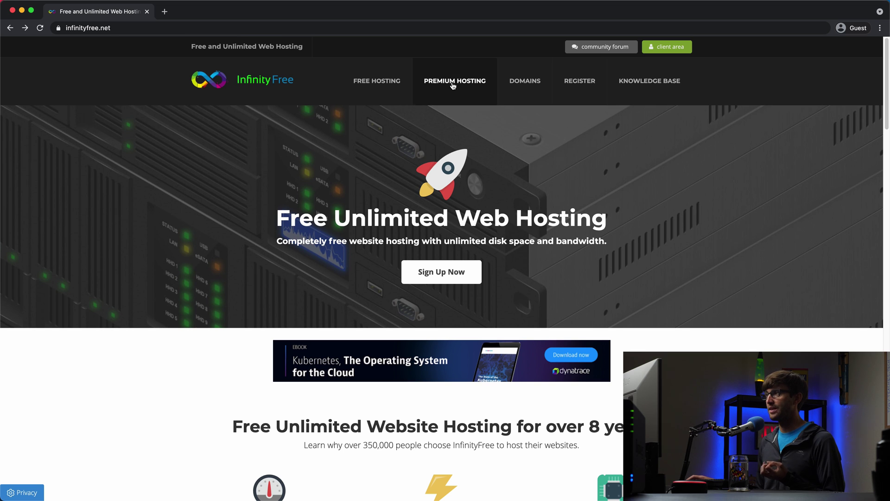
{"action": "left_click", "coordinate": [453, 83]}
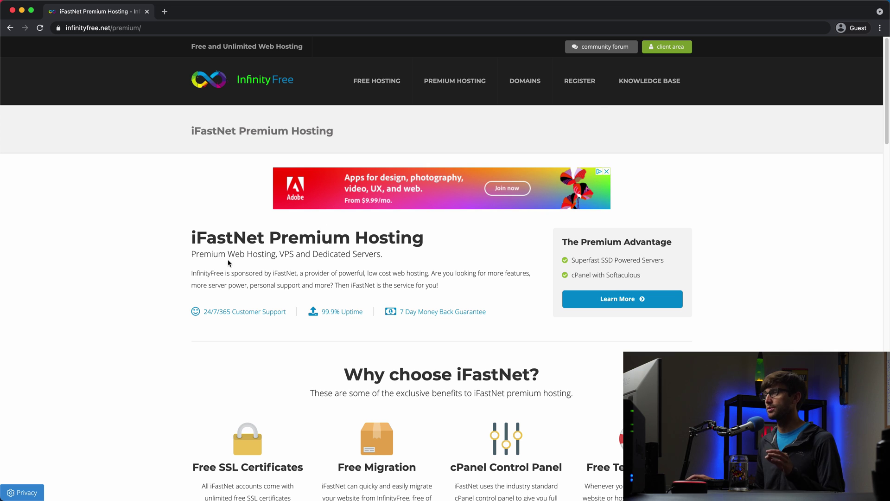
{"action": "left_click", "coordinate": [364, 80]}
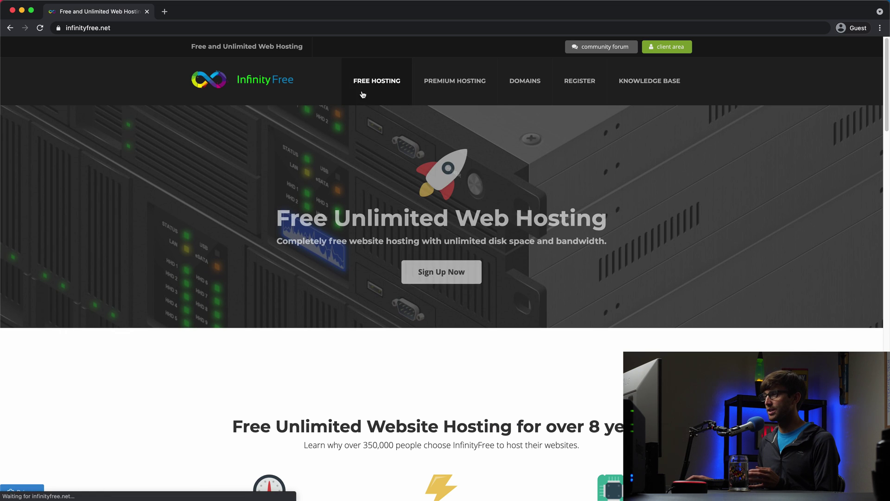
Start a free sign-up with the account's email address and password, and accept the terms of service.
{"action": "left_click", "coordinate": [430, 281]}
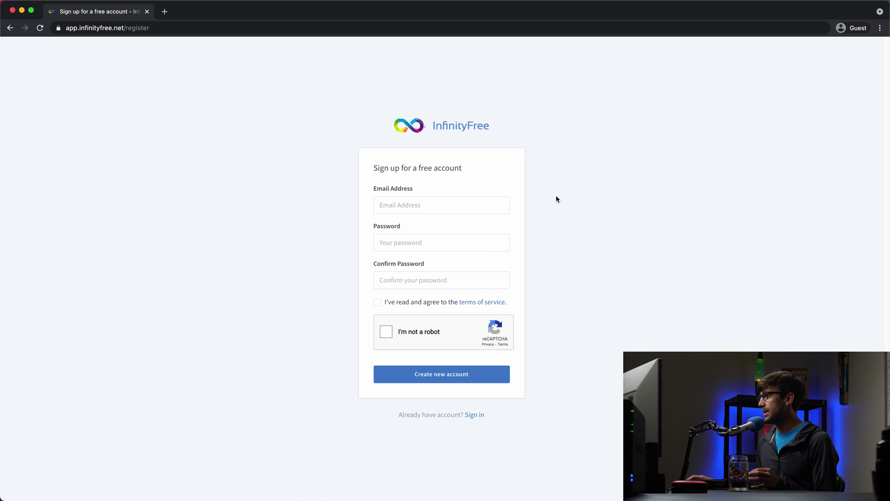
{"action": "left_click", "coordinate": [451, 203]}
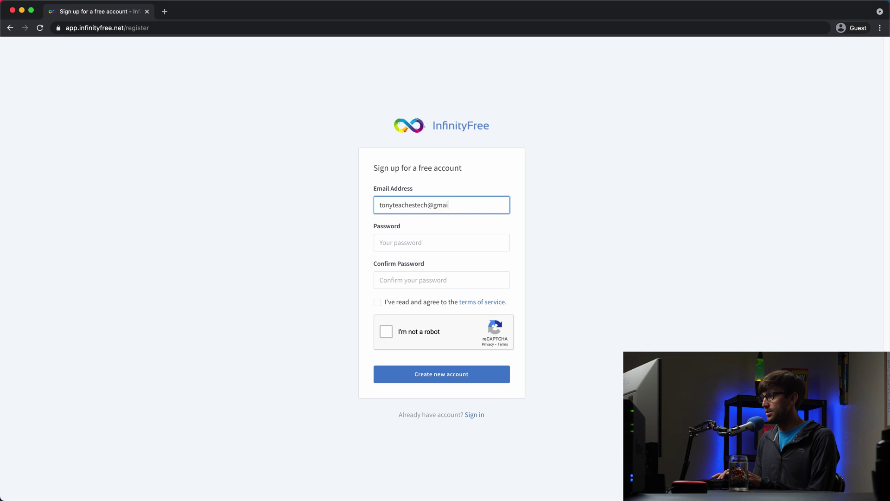
{"action": "key", "text": "Tab"}
{"action": "type", "text": "••"}
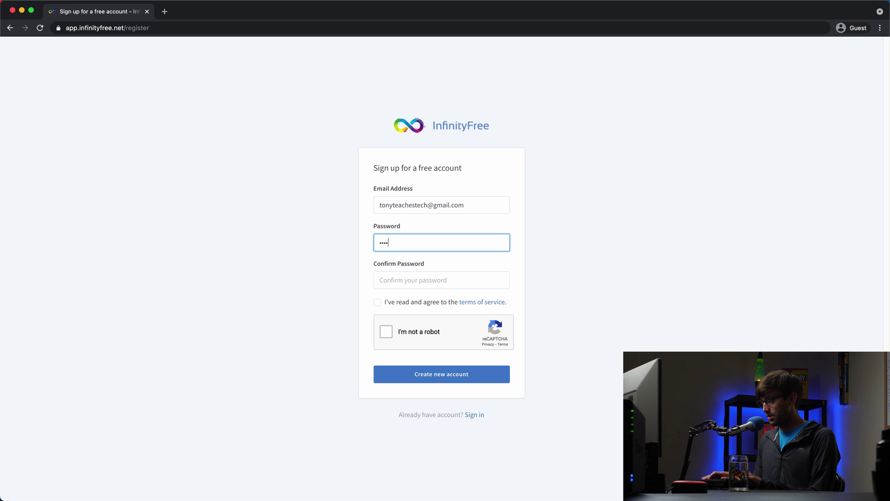
{"action": "key", "text": "BackSpace"}
{"action": "type", "text": "•"}
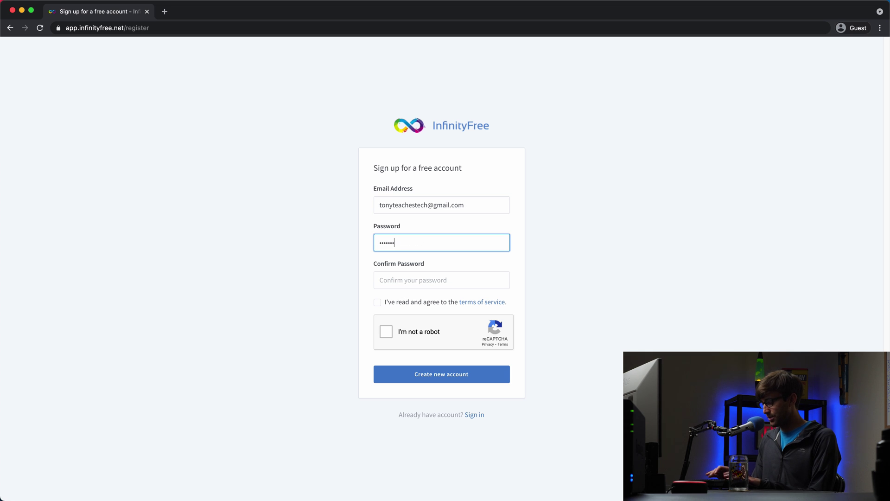
{"action": "key", "text": "Tab"}
{"action": "type", "text": "•"}
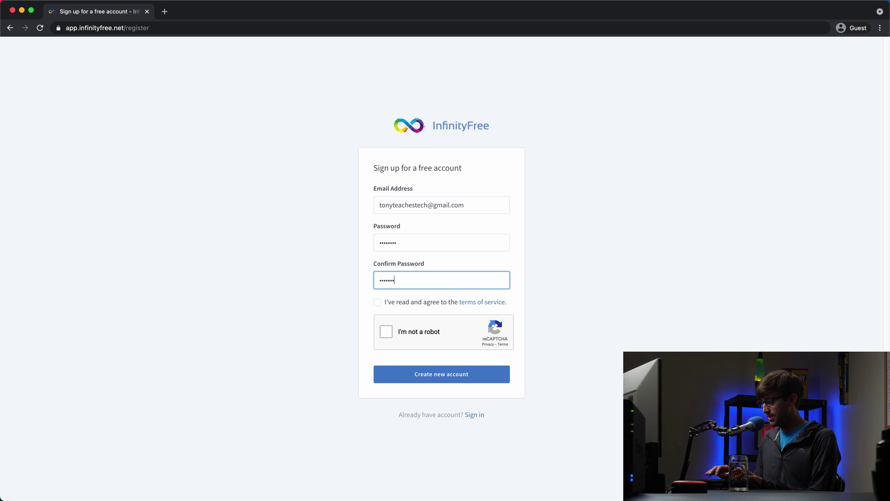
{"action": "key", "text": "Tab"}
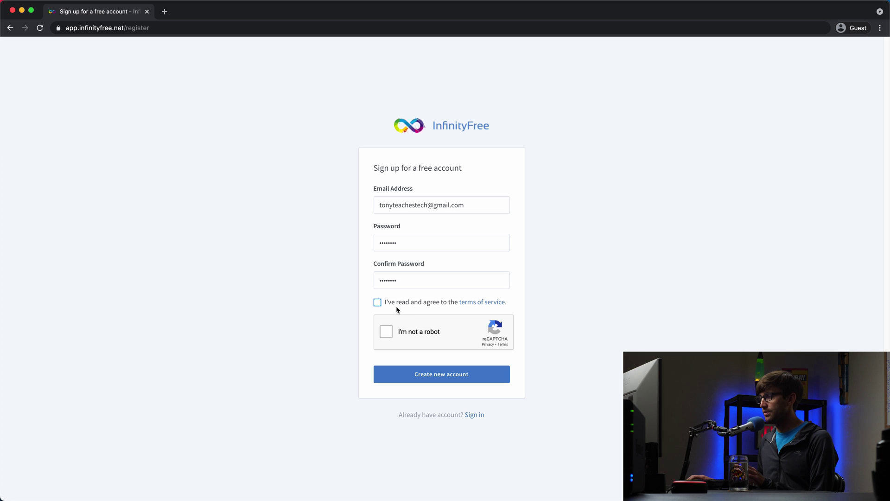
{"action": "key", "text": "space"}
Solve the stairs image reCAPTCHA and create the new free account.
{"action": "left_click", "coordinate": [386, 332]}
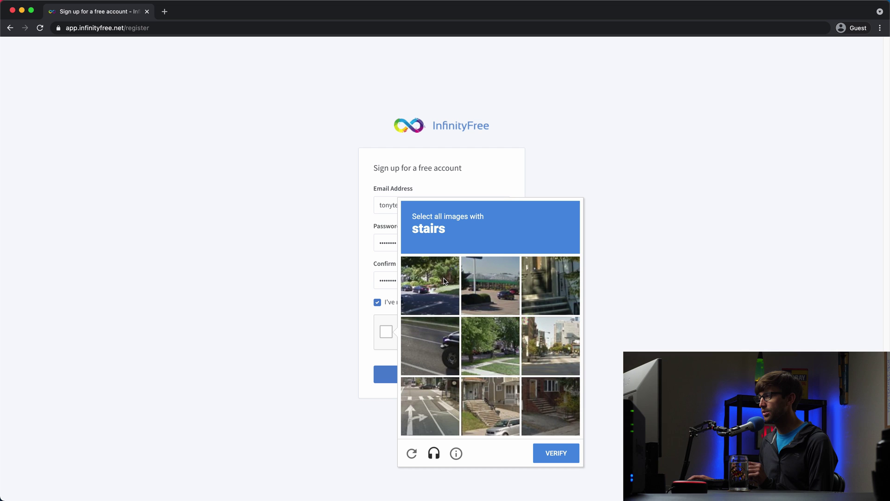
{"action": "left_click", "coordinate": [536, 301]}
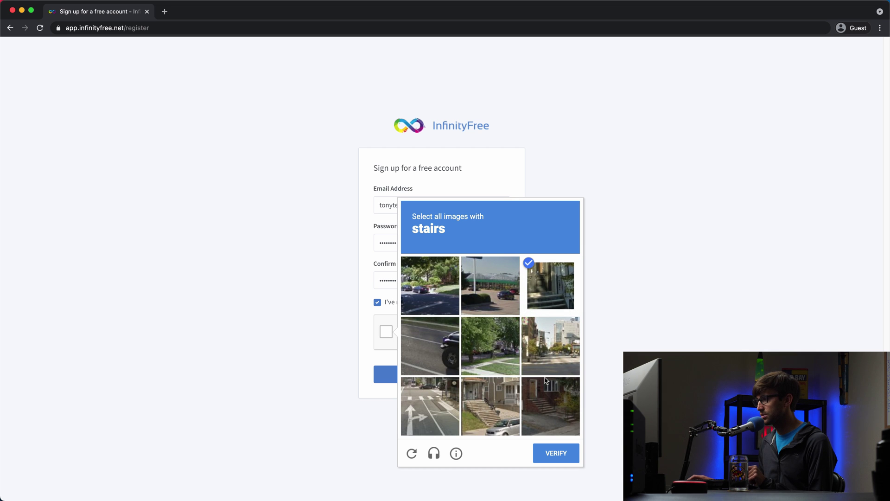
{"action": "left_click", "coordinate": [558, 413]}
{"action": "left_click", "coordinate": [493, 419]}
{"action": "left_click", "coordinate": [559, 454]}
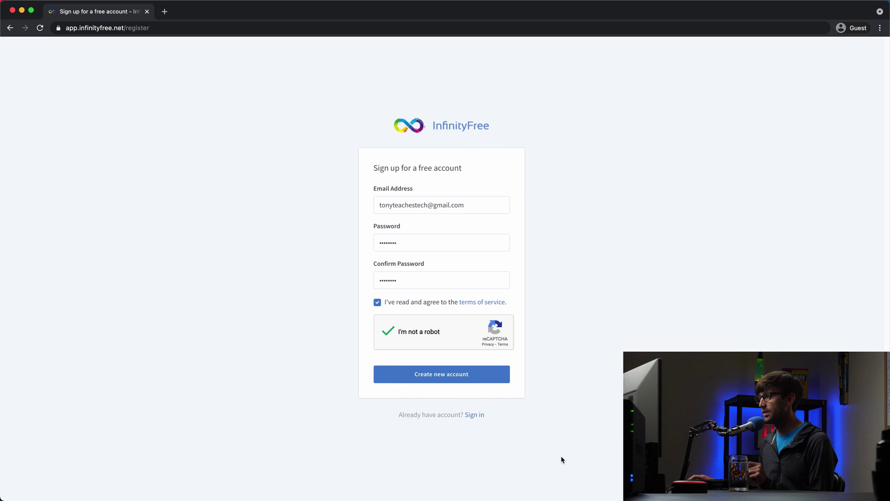
{"action": "left_click", "coordinate": [472, 382]}
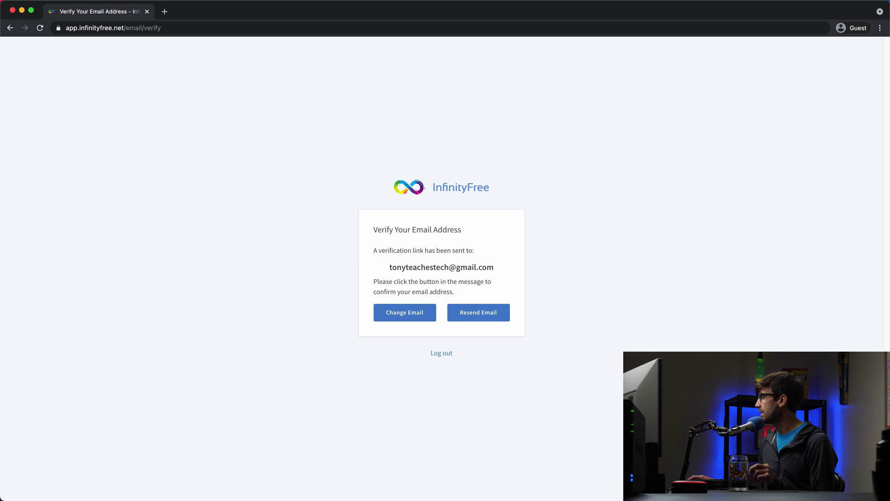
In the Gmail inbox, open InfinityFree's 'Verify Email Address' message.
{"action": "key", "text": "ctrl+Right"}
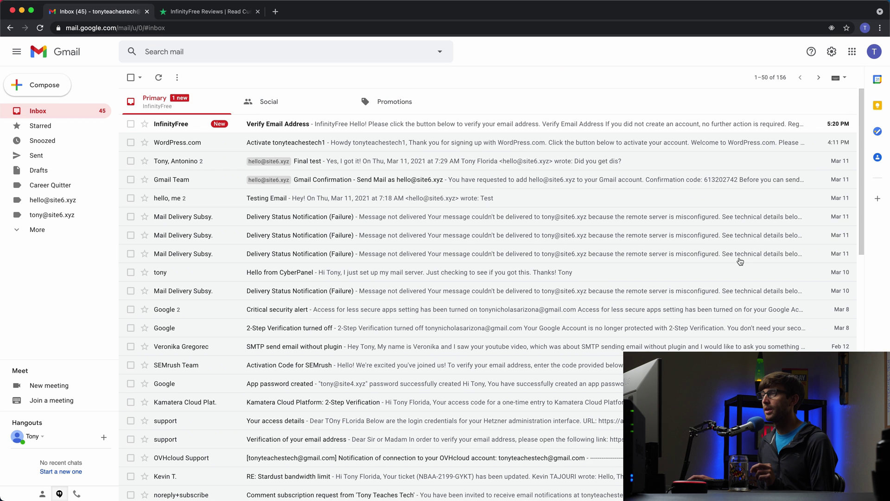
{"action": "left_click", "coordinate": [362, 125]}
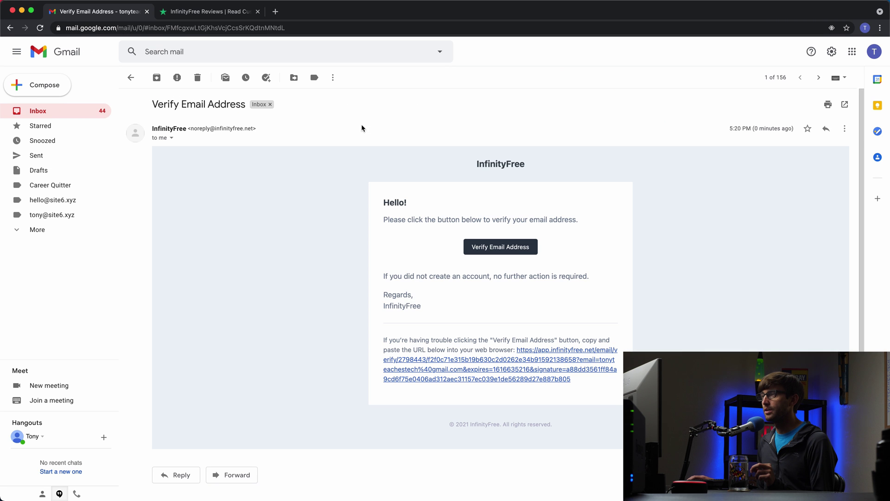
Confirm the email through the verification link and log in with the saved email and password.
{"action": "left_click", "coordinate": [514, 254]}
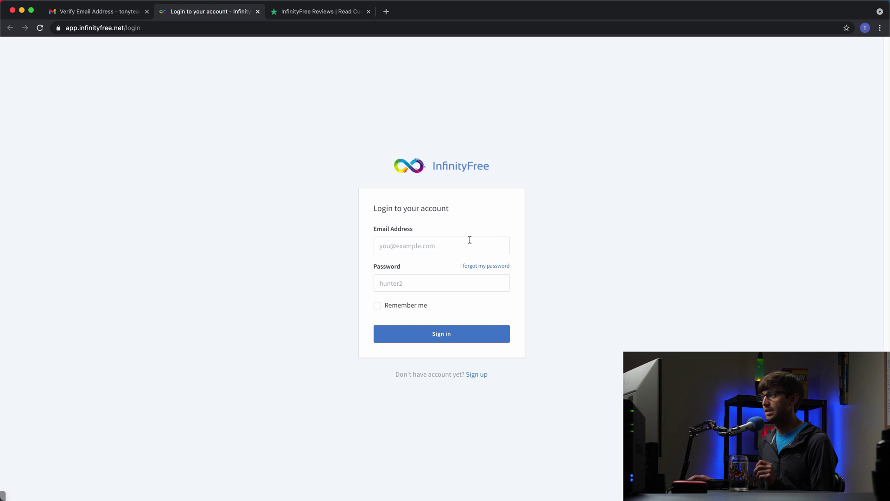
{"action": "left_click", "coordinate": [470, 248]}
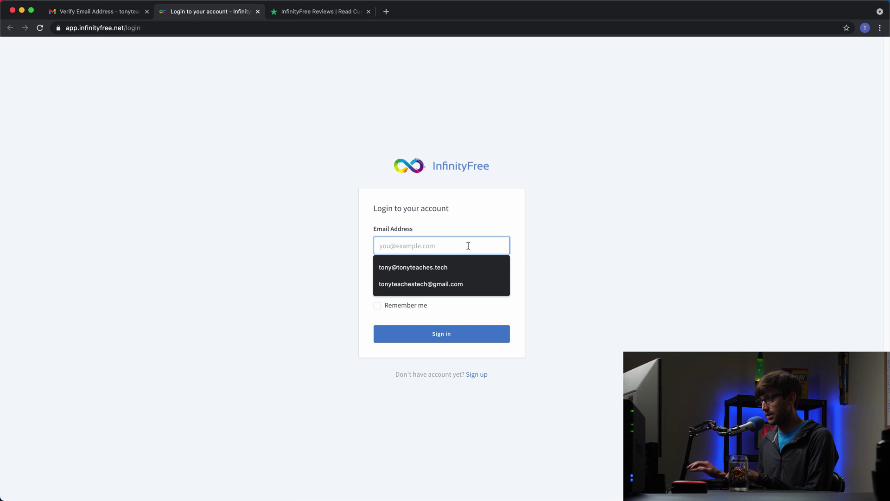
{"action": "left_click", "coordinate": [443, 285]}
{"action": "left_click", "coordinate": [436, 281]}
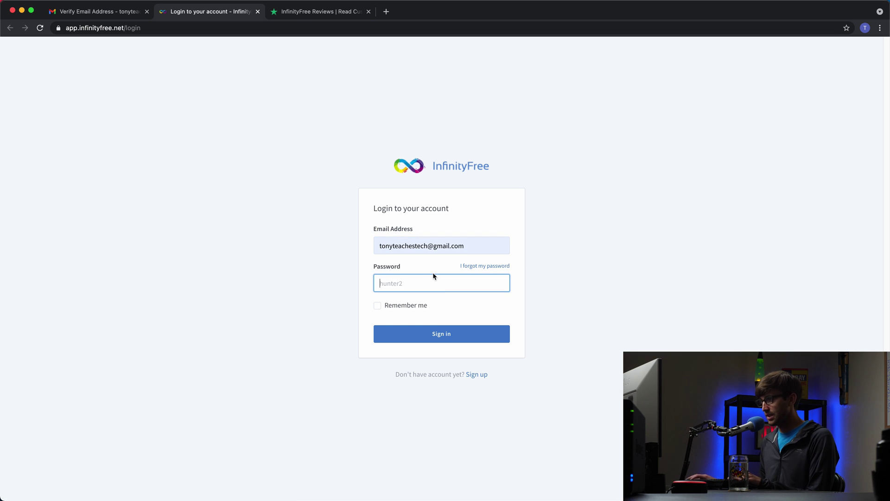
{"action": "type", "text": "••••••••"}
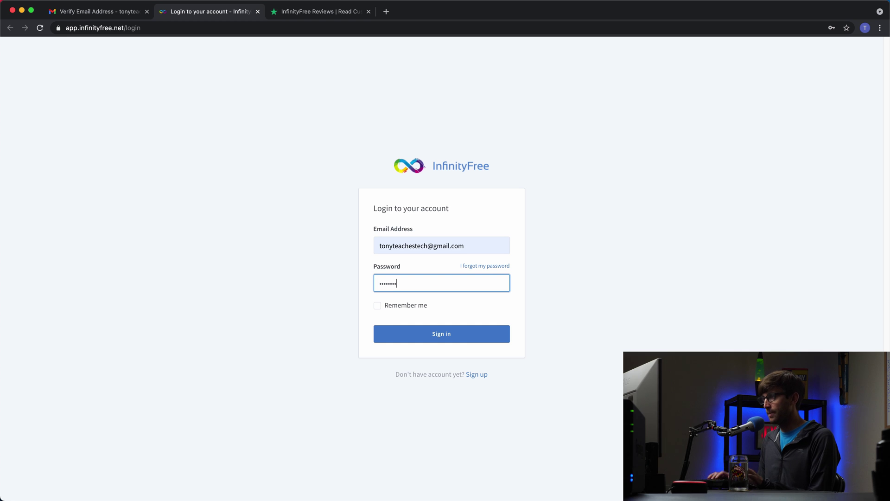
{"action": "key", "text": "Return"}
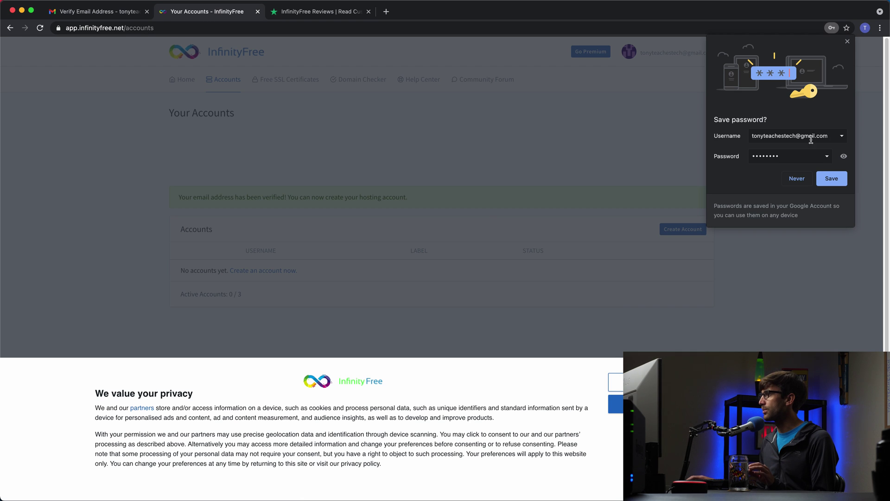
Dismiss the save-password offer and privacy notice, then highlight the 0 / 3 active accounts count.
{"action": "left_click", "coordinate": [847, 42]}
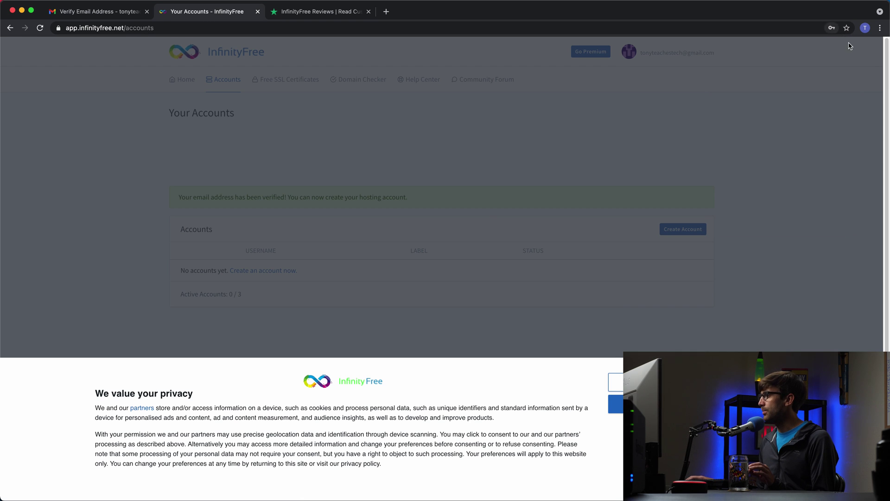
{"action": "left_click", "coordinate": [616, 404]}
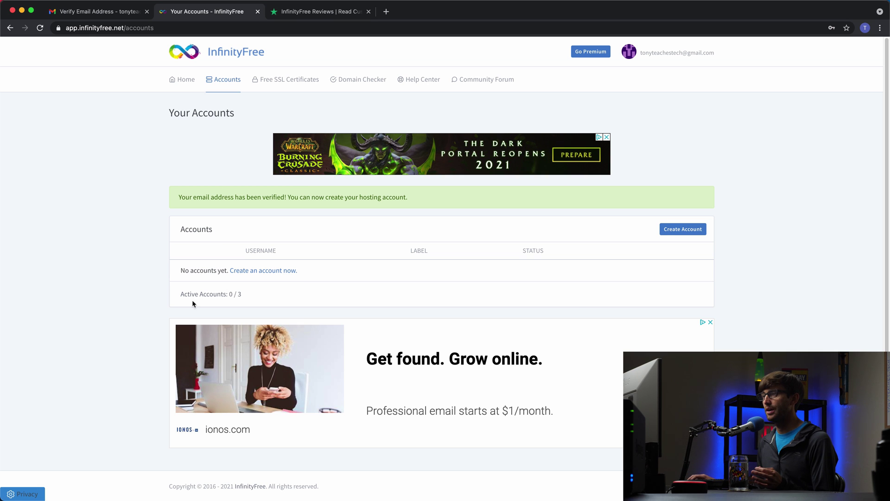
{"action": "left_click_drag", "start_coordinate": [184, 294], "coordinate": [268, 297]}
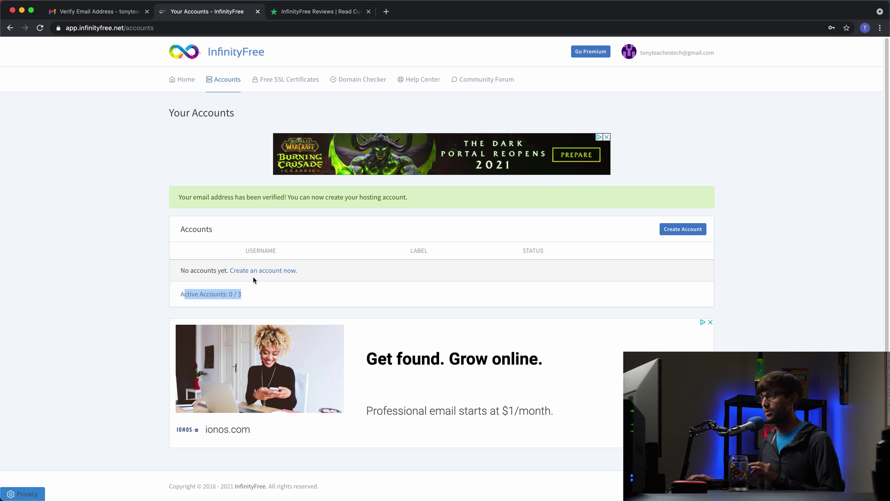
Start a new hosting account with extension .lovestoblog.com and subdomain 'tony', and check its availability.
{"action": "left_click", "coordinate": [263, 274]}
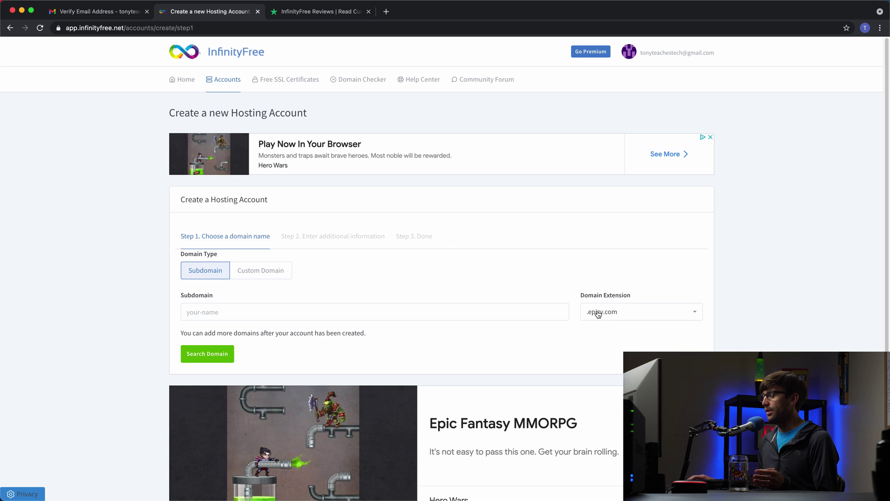
{"action": "left_click", "coordinate": [501, 313]}
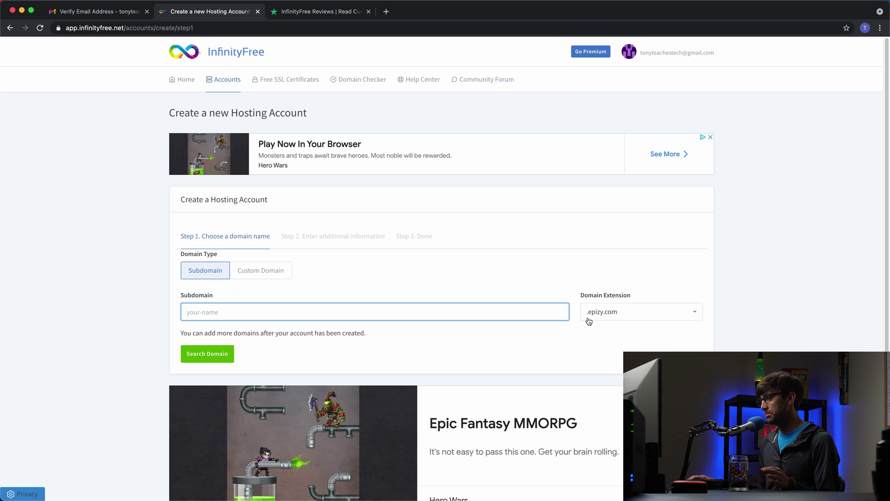
{"action": "left_click", "coordinate": [607, 315]}
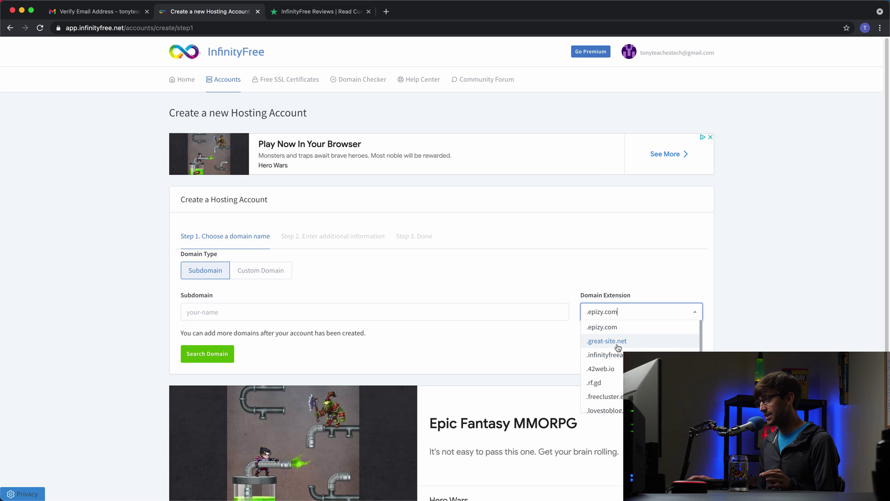
{"action": "scroll", "coordinate": [617, 348], "scroll_direction": "down", "scroll_amount": 1}
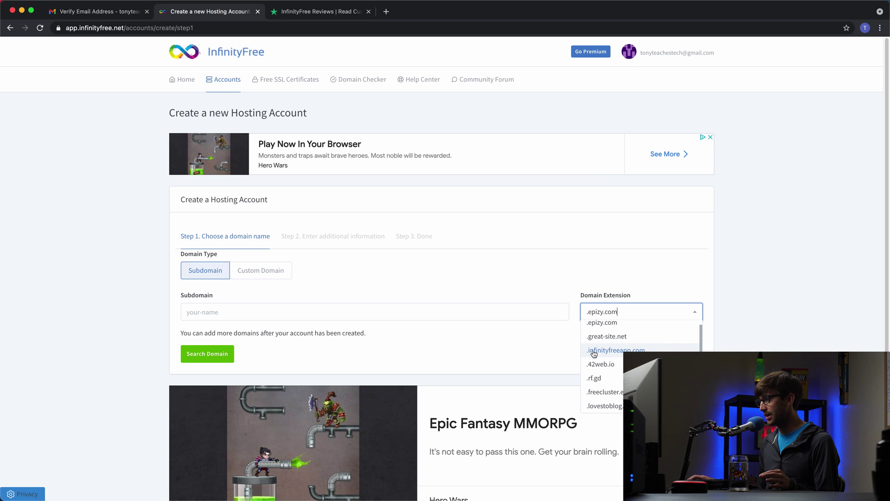
{"action": "scroll", "coordinate": [594, 353], "scroll_direction": "down", "scroll_amount": 1}
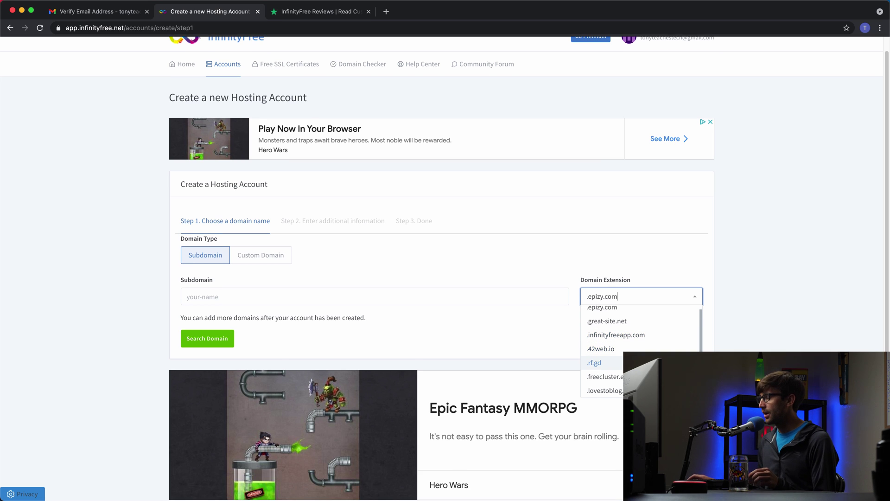
{"action": "left_click", "coordinate": [605, 391]}
{"action": "left_click", "coordinate": [480, 293]}
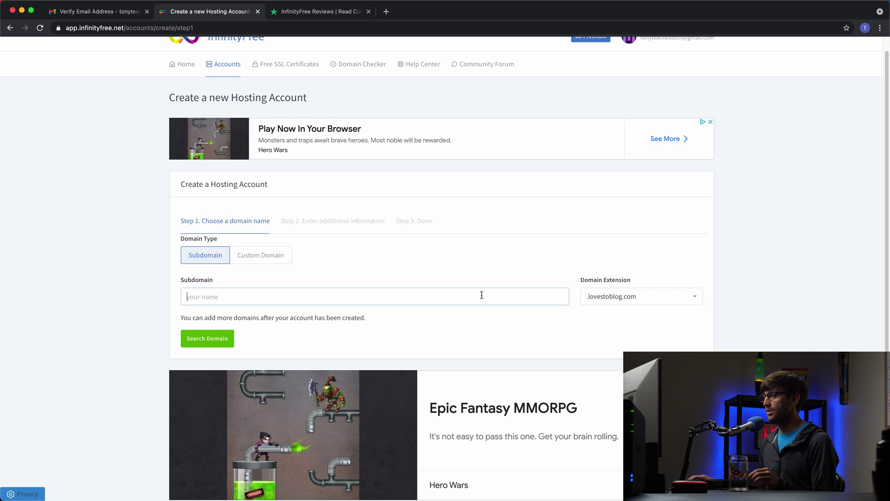
{"action": "type", "text": "tony"}
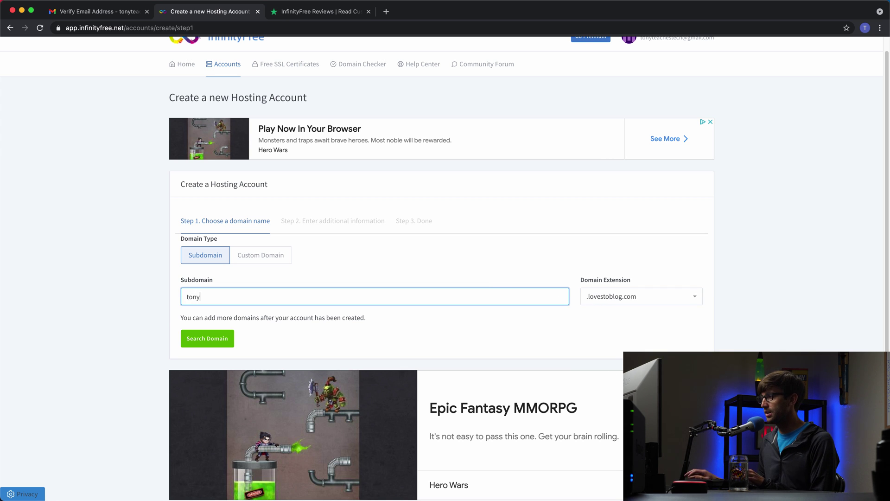
{"action": "left_click", "coordinate": [613, 308]}
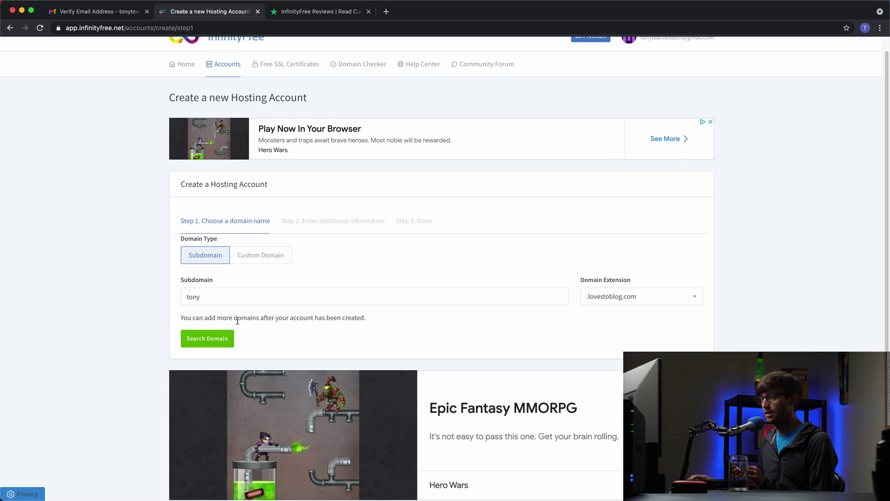
{"action": "left_click", "coordinate": [230, 339]}
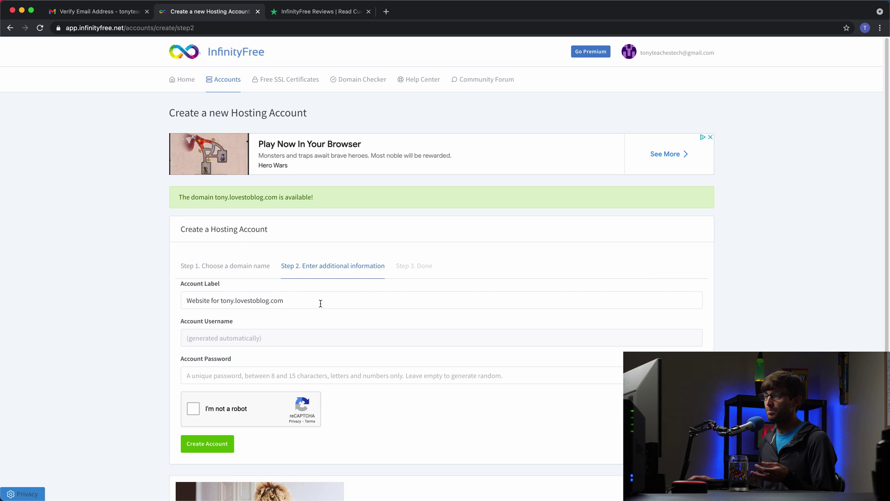
Enter the account password, pass the reCAPTCHA check, and create the tony.lovestoblog.com hosting account.
{"action": "scroll", "coordinate": [320, 304], "scroll_direction": "down", "scroll_amount": 2}
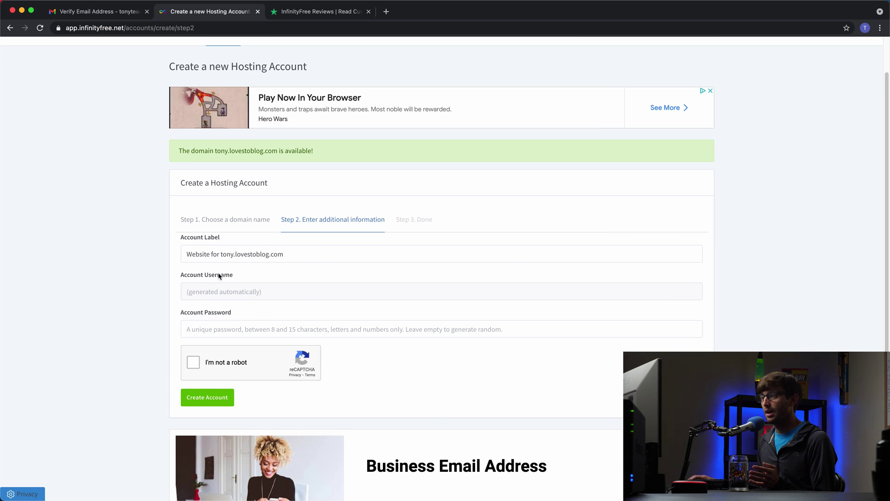
{"action": "left_click", "coordinate": [223, 327]}
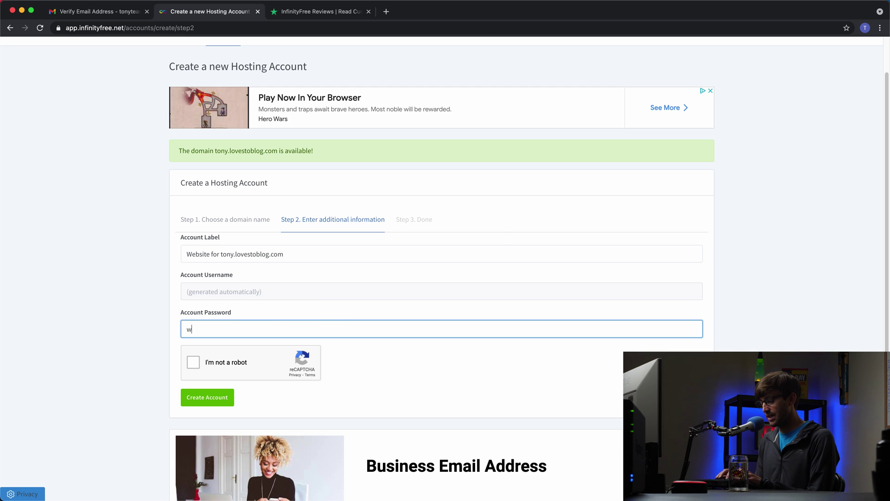
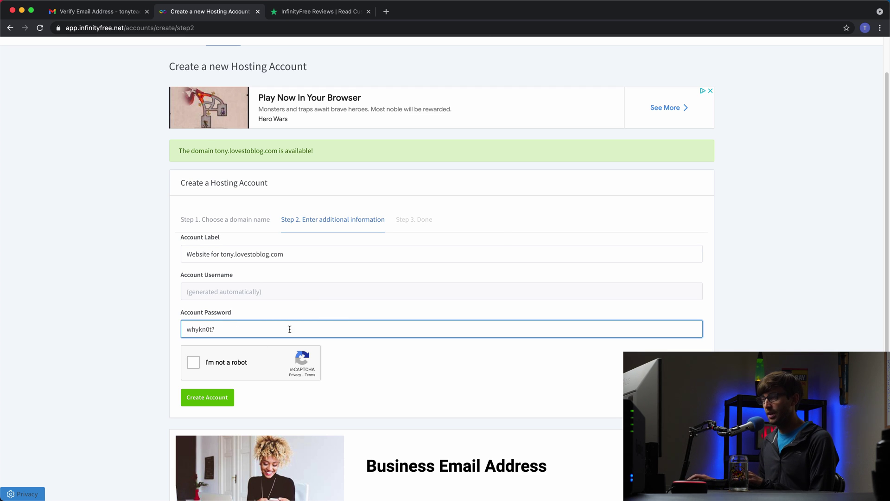
{"action": "left_click", "coordinate": [193, 362]}
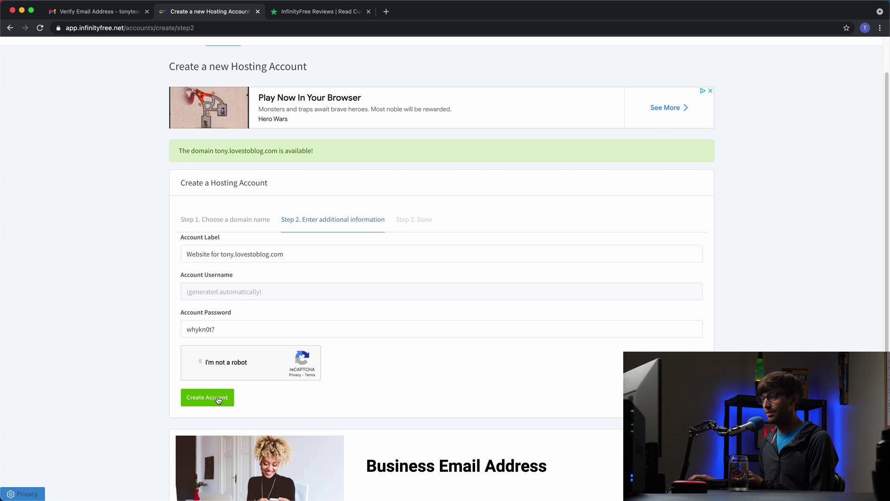
{"action": "left_click", "coordinate": [228, 404]}
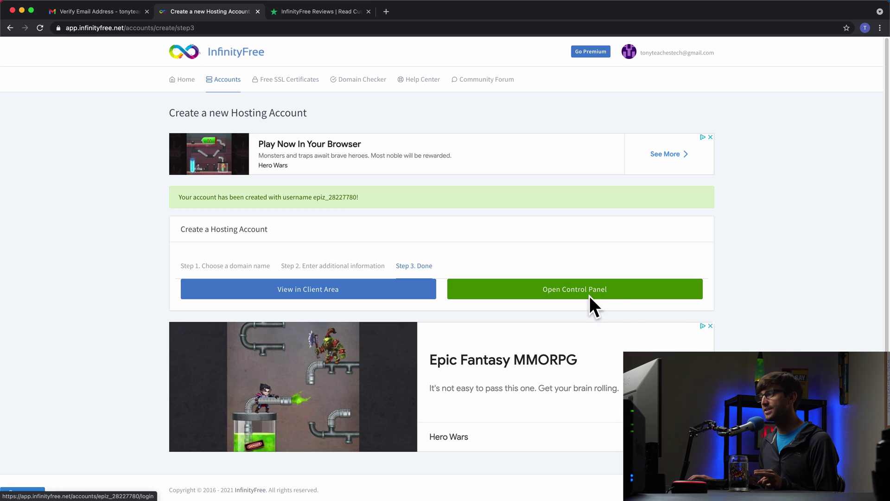
View the new account in the client area, then go to the Accounts list.
{"action": "left_click", "coordinate": [303, 293]}
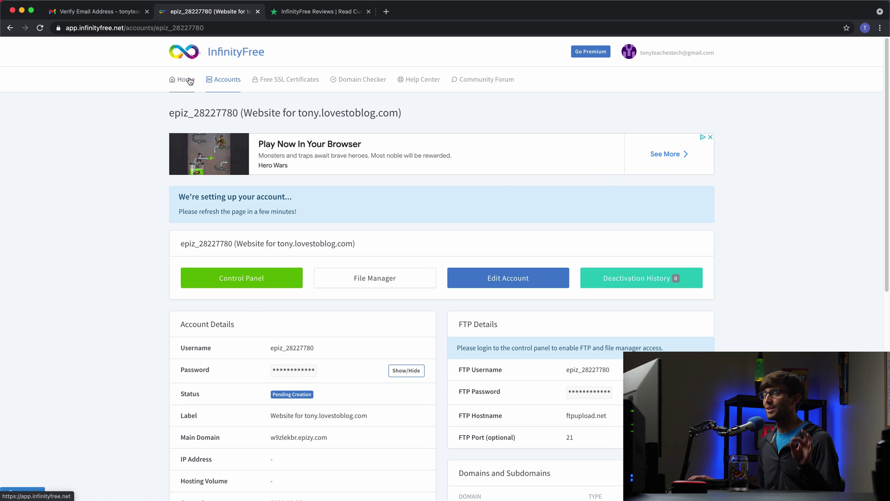
{"action": "left_click", "coordinate": [210, 87]}
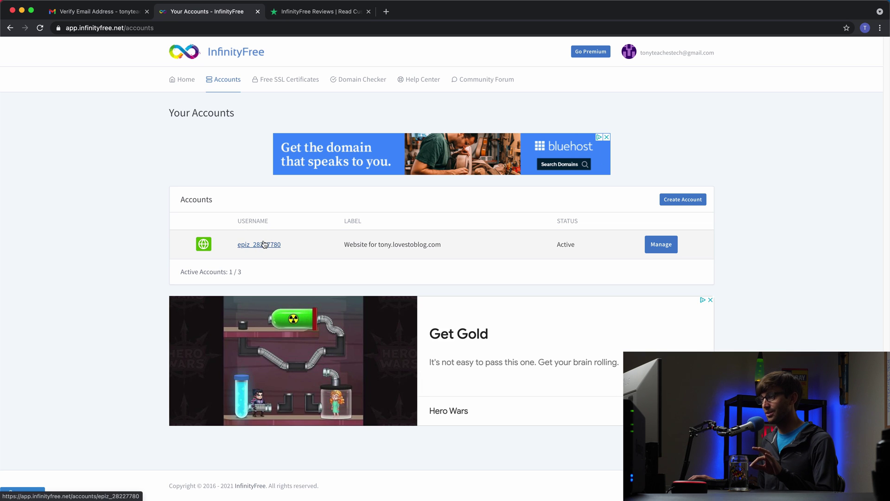
Open Manage for tony.lovestoblog.com and review its details, highlighting the domain in the Label row.
{"action": "left_click", "coordinate": [662, 245]}
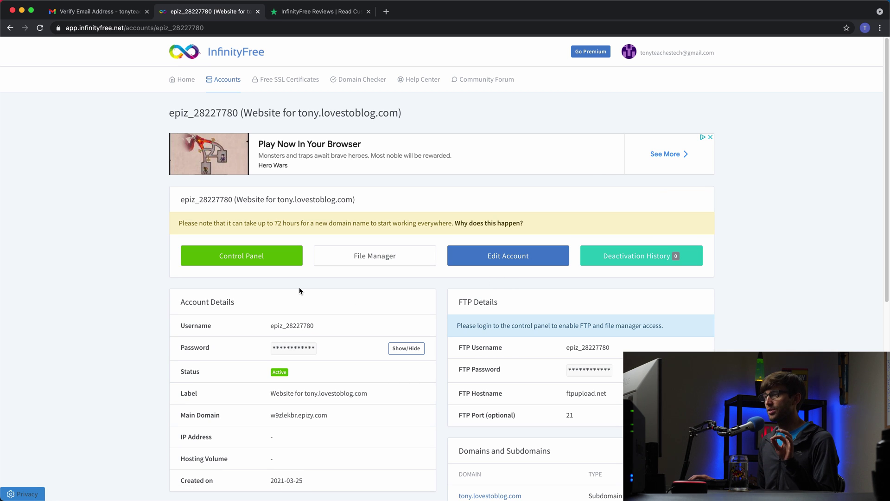
{"action": "scroll", "coordinate": [262, 286], "scroll_direction": "down", "scroll_amount": 2}
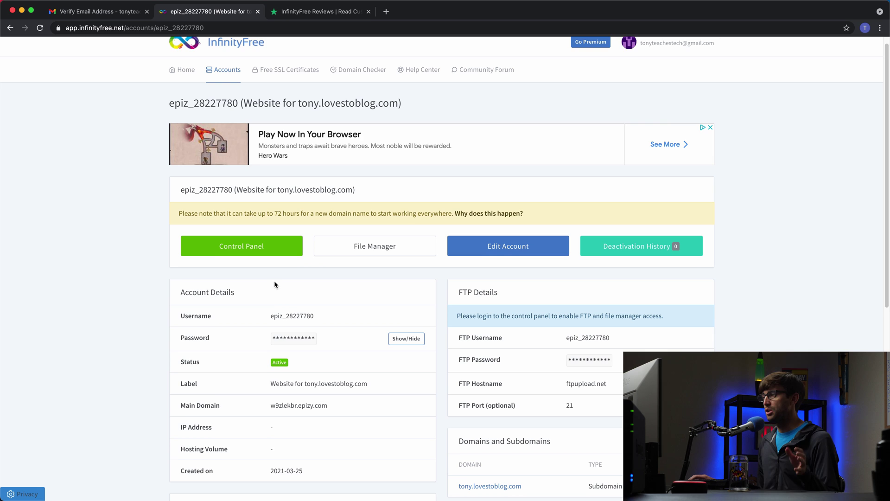
{"action": "scroll", "coordinate": [287, 275], "scroll_direction": "down", "scroll_amount": 1}
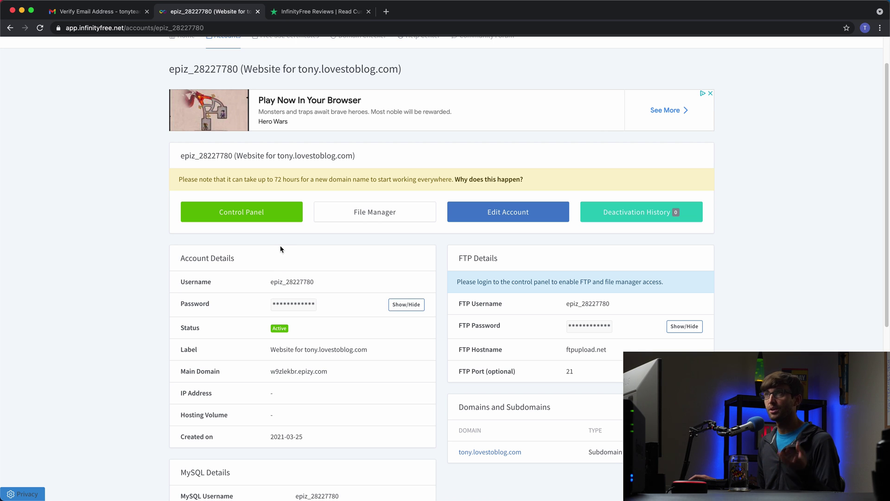
{"action": "scroll", "coordinate": [237, 292], "scroll_direction": "down", "scroll_amount": 1}
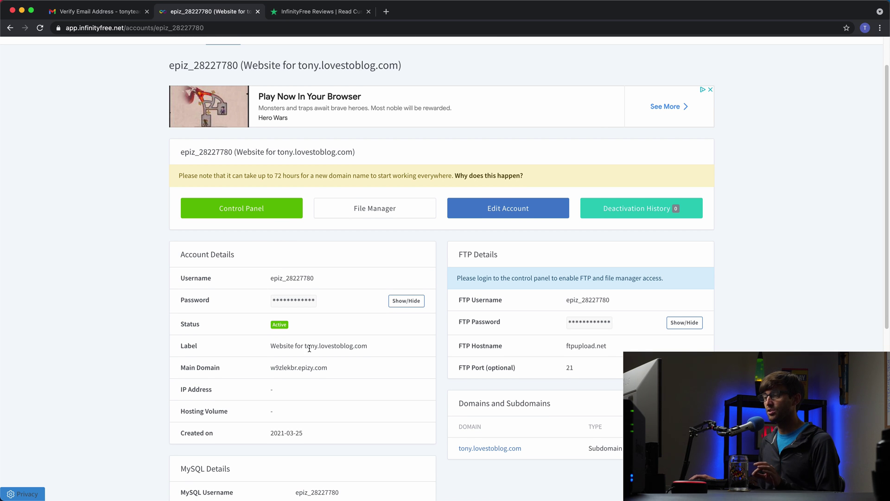
{"action": "left_click_drag", "start_coordinate": [309, 348], "coordinate": [359, 348]}
{"action": "scroll", "coordinate": [393, 380], "scroll_direction": "up", "scroll_amount": 3}
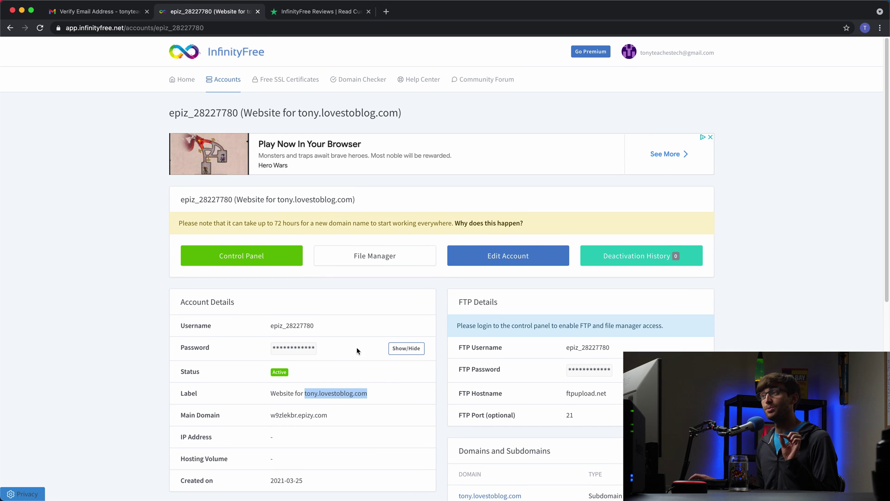
Open the Control Panel and, after reading the service-emails notice, approve it with I Approve.
{"action": "left_click", "coordinate": [272, 259]}
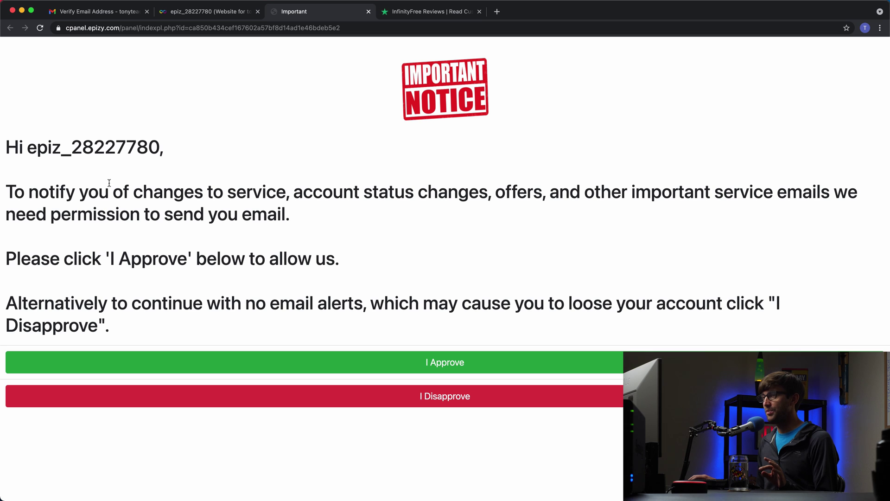
{"action": "left_click_drag", "start_coordinate": [7, 188], "coordinate": [351, 216]}
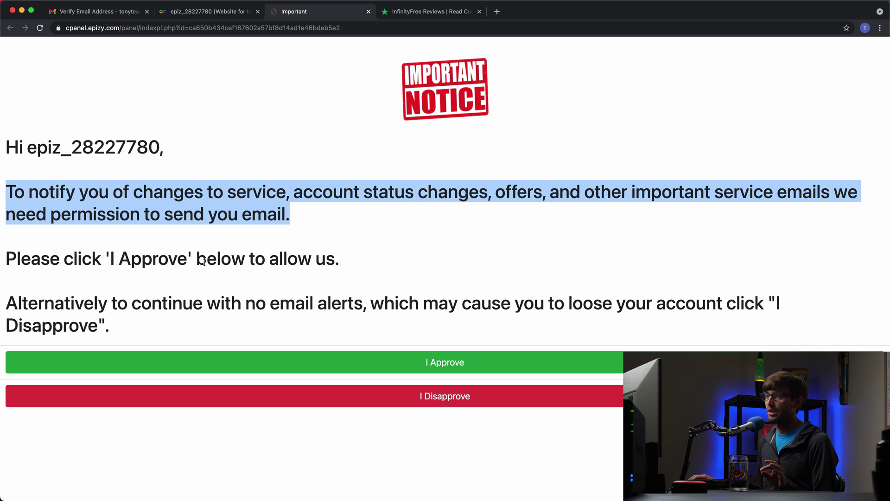
{"action": "left_click_drag", "start_coordinate": [128, 258], "coordinate": [268, 260]}
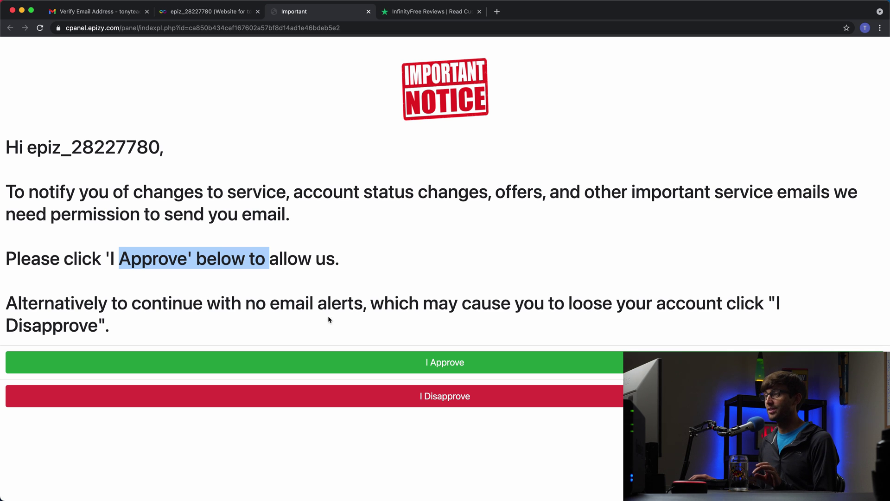
{"action": "left_click_drag", "start_coordinate": [371, 302], "coordinate": [764, 303]}
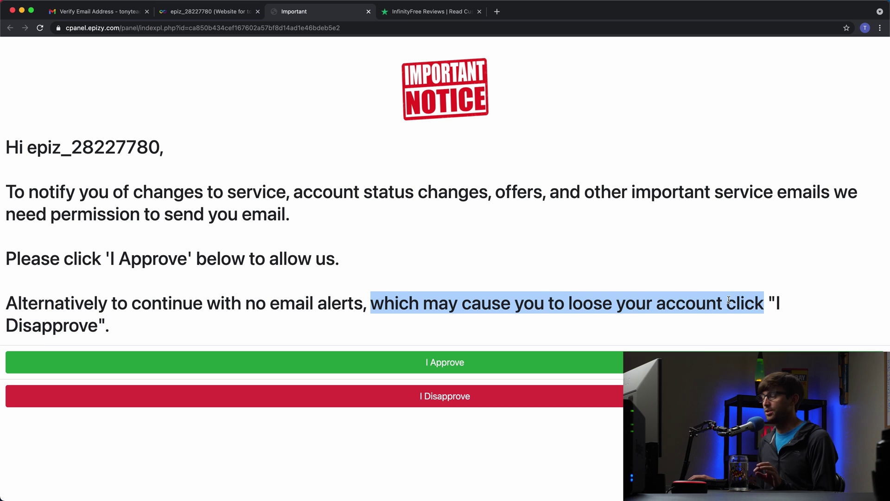
{"action": "left_click", "coordinate": [665, 261]}
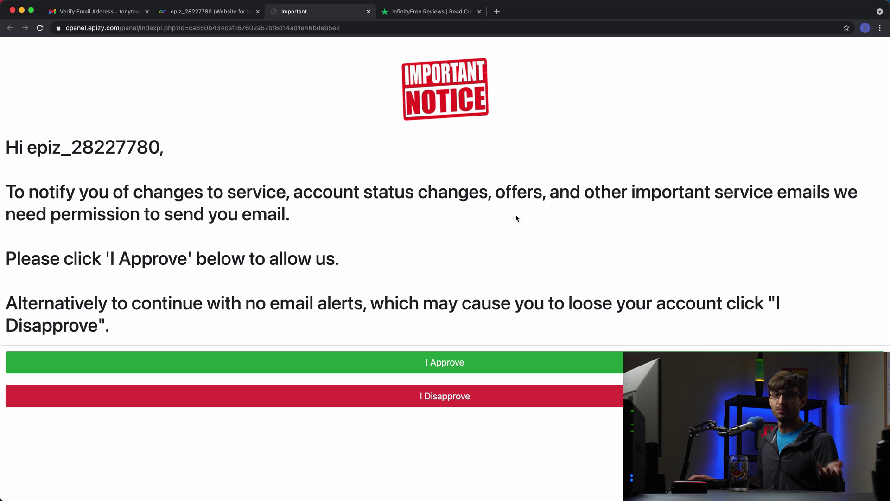
{"action": "left_click", "coordinate": [460, 362]}
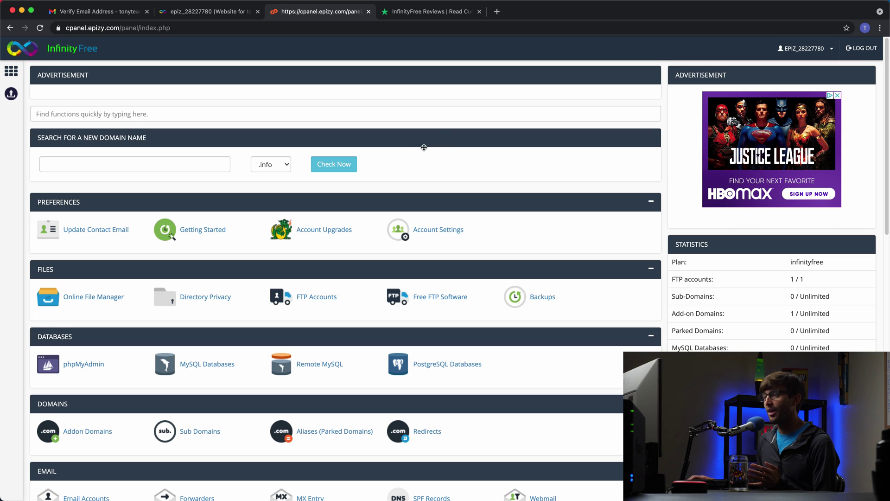
Scroll through the cPanel home to review the account details and find the Software section.
{"action": "scroll", "coordinate": [44, 297], "scroll_direction": "down", "scroll_amount": 1}
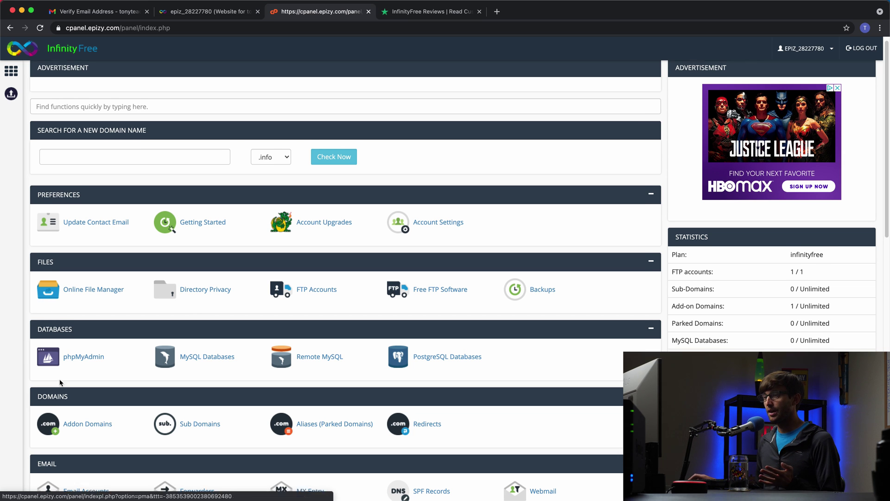
{"action": "scroll", "coordinate": [76, 413], "scroll_direction": "down", "scroll_amount": 3}
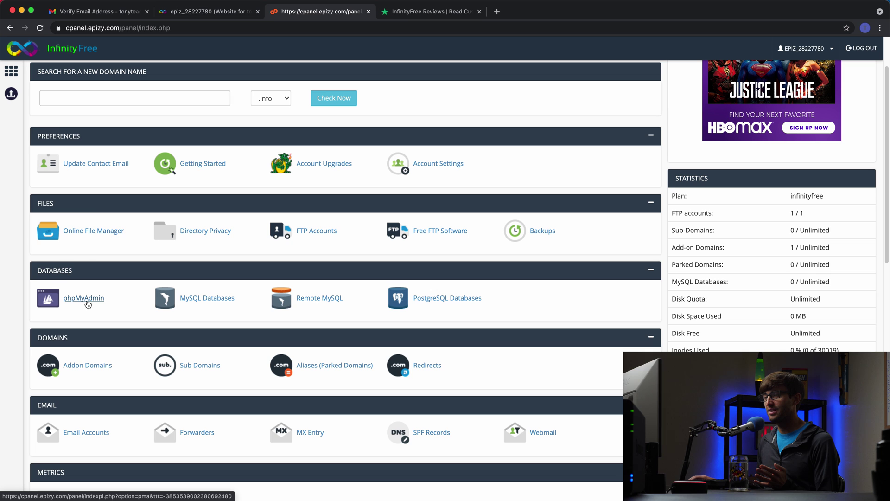
{"action": "scroll", "coordinate": [138, 367], "scroll_direction": "down", "scroll_amount": 1}
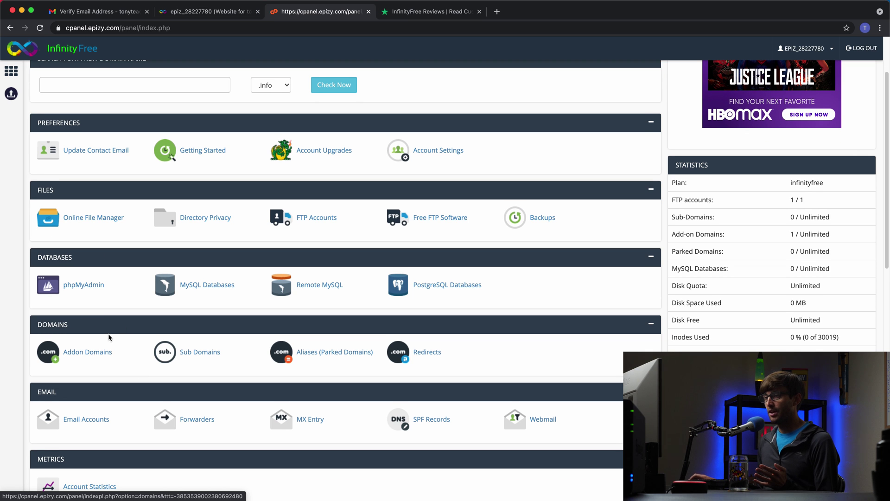
{"action": "scroll", "coordinate": [110, 337], "scroll_direction": "down", "scroll_amount": 3}
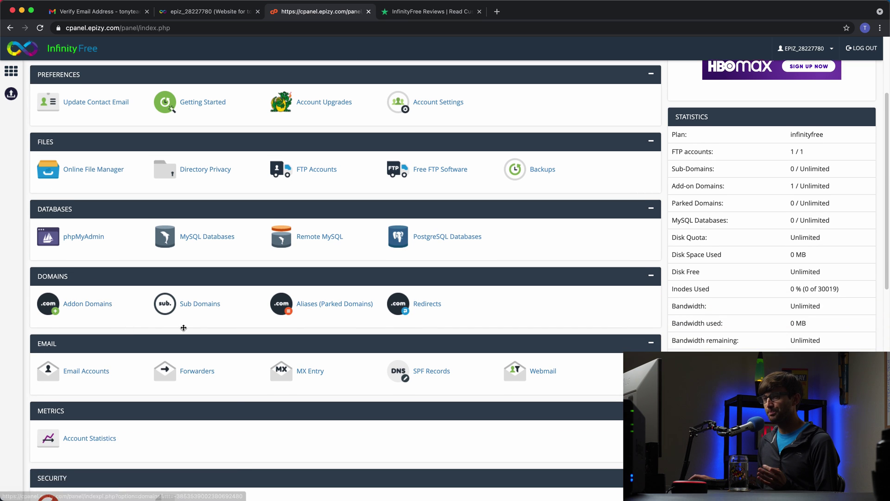
{"action": "scroll", "coordinate": [183, 328], "scroll_direction": "down", "scroll_amount": 6}
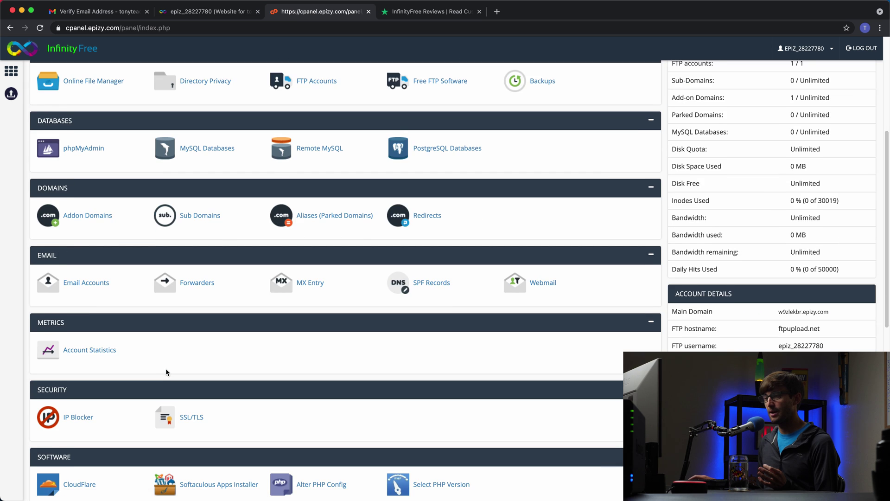
{"action": "scroll", "coordinate": [169, 366], "scroll_direction": "up", "scroll_amount": 12}
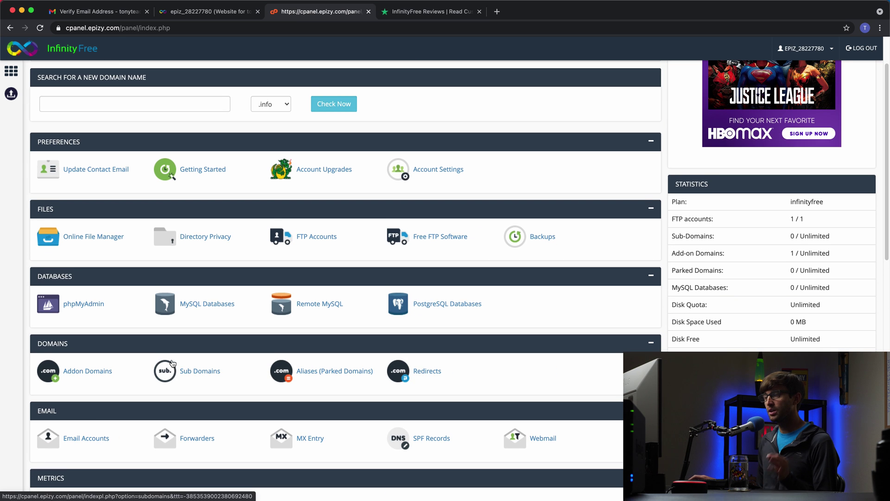
{"action": "scroll", "coordinate": [172, 363], "scroll_direction": "up", "scroll_amount": 4}
{"action": "scroll", "coordinate": [172, 369], "scroll_direction": "down", "scroll_amount": 20}
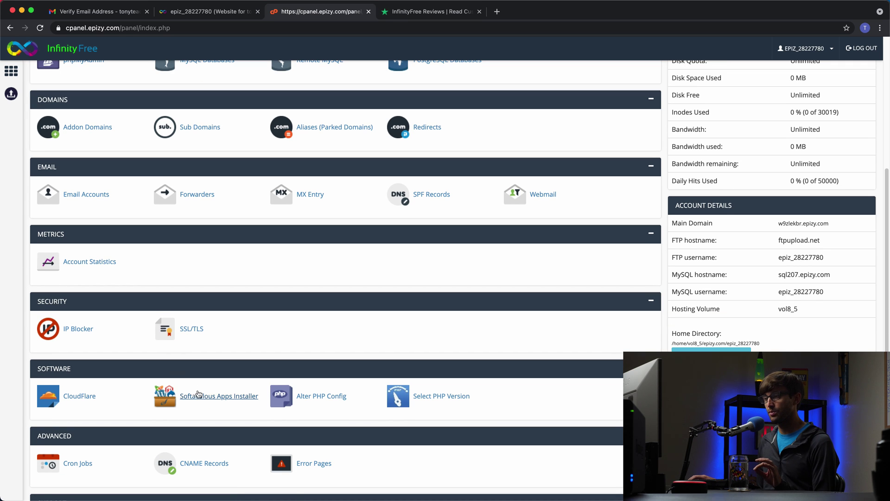
Launch Softaculous Apps Installer and browse its Top Scripts catalogue to the WordPress tile.
{"action": "left_click", "coordinate": [231, 396]}
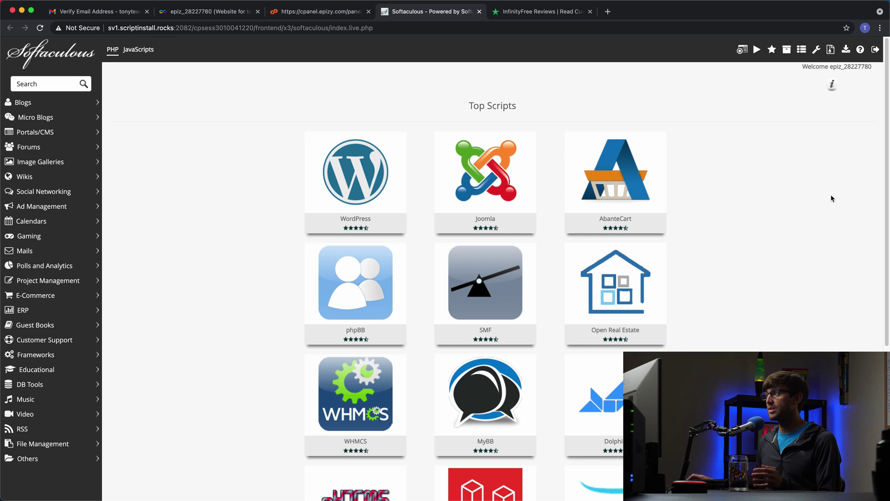
{"action": "scroll", "coordinate": [580, 254], "scroll_direction": "down", "scroll_amount": 3}
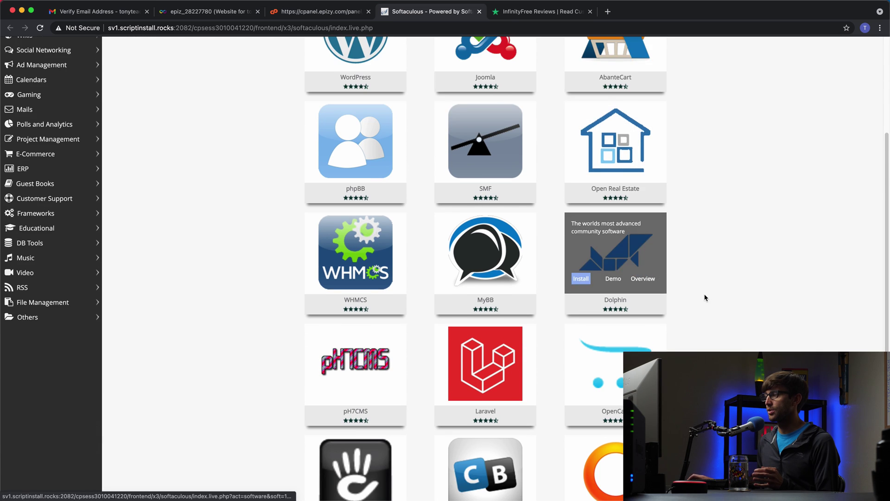
{"action": "scroll", "coordinate": [705, 296], "scroll_direction": "down", "scroll_amount": 2}
{"action": "scroll", "coordinate": [706, 285], "scroll_direction": "up", "scroll_amount": 5}
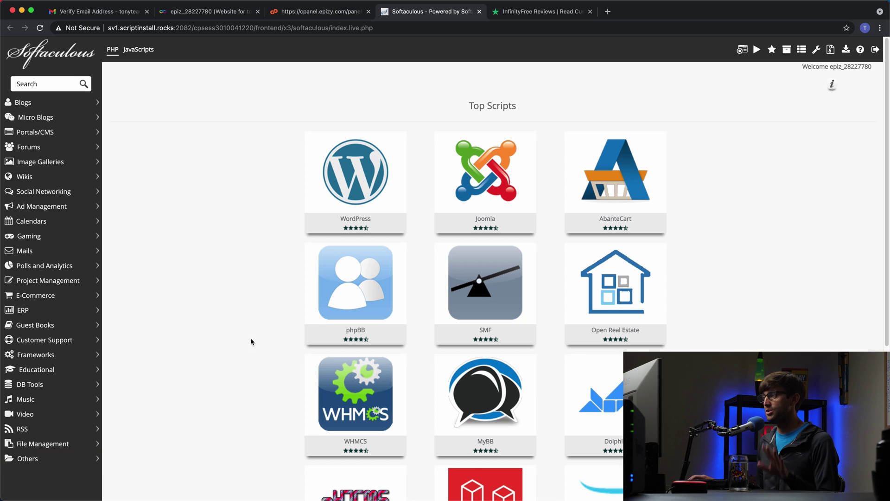
{"action": "mouse_move", "coordinate": [319, 203]}
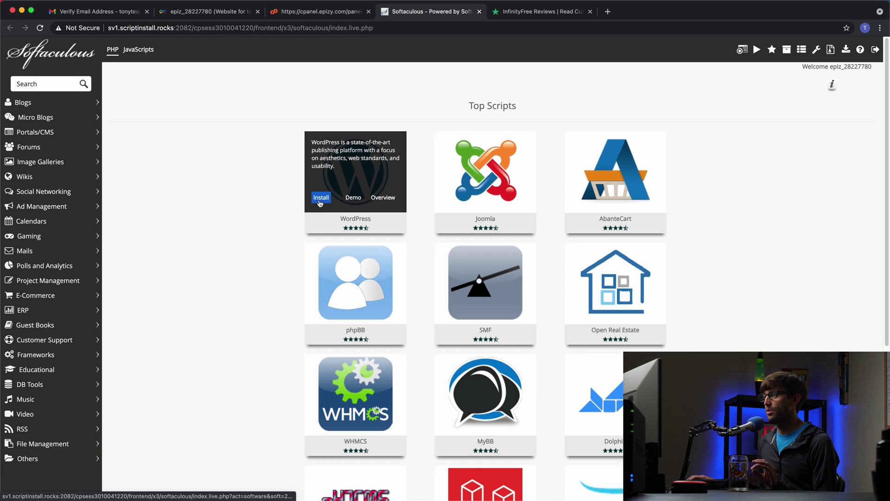
Start a new WordPress install in Softaculous, keeping version 5.7.
{"action": "left_click", "coordinate": [341, 183]}
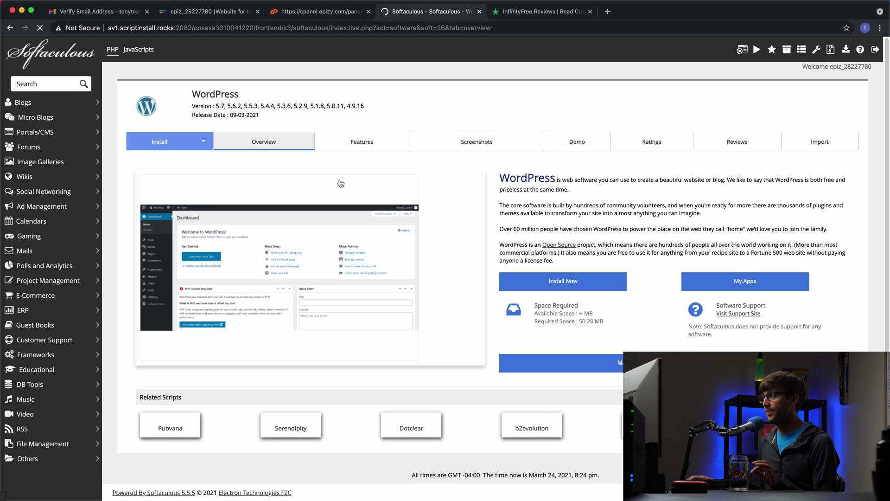
{"action": "left_click", "coordinate": [581, 285]}
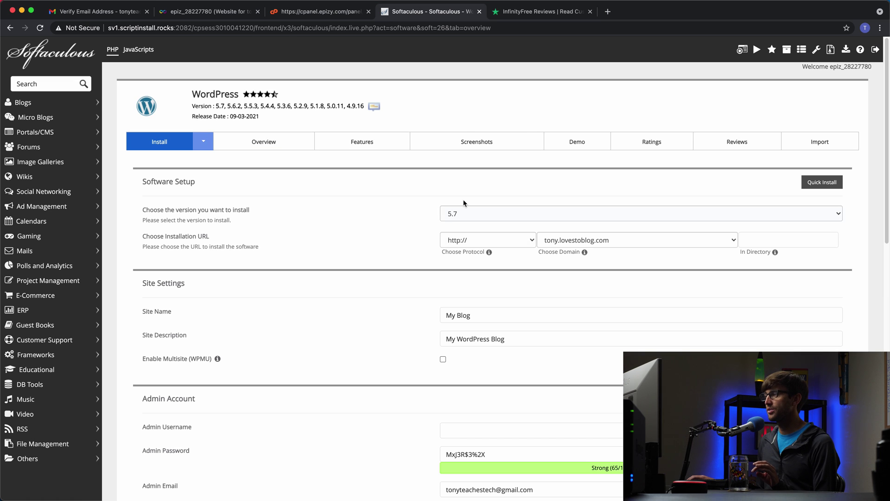
{"action": "left_click", "coordinate": [465, 213]}
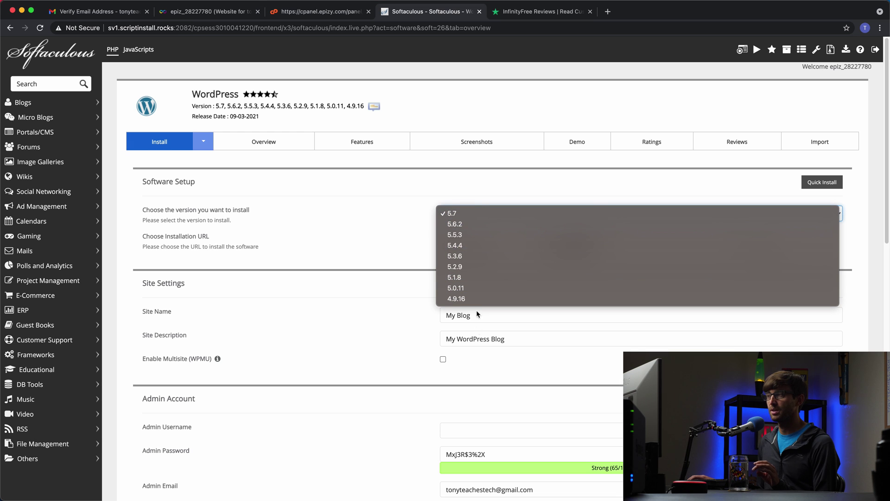
{"action": "left_click", "coordinate": [375, 224]}
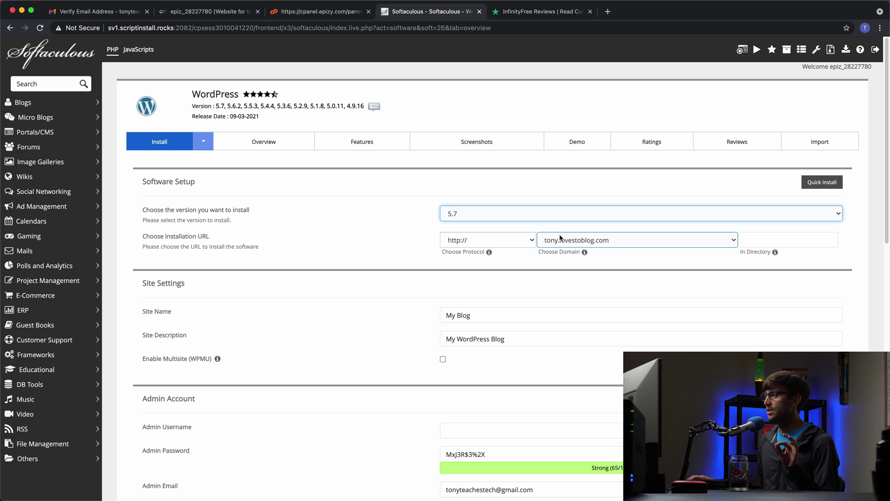
Set the site name to 'Tony Loves to Blog' and description to 'Tony's lovely blog'.
{"action": "triple_click", "coordinate": [475, 314]}
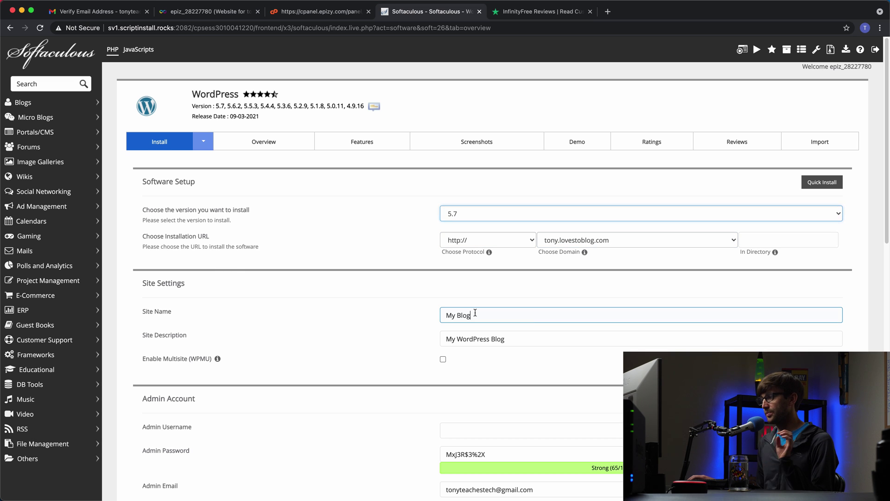
{"action": "type", "text": "Tony Loves to"}
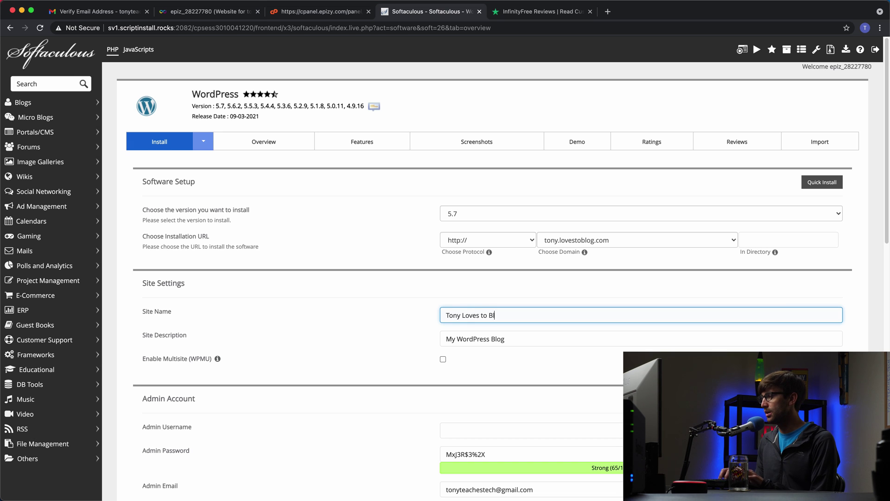
{"action": "key", "text": "Tab"}
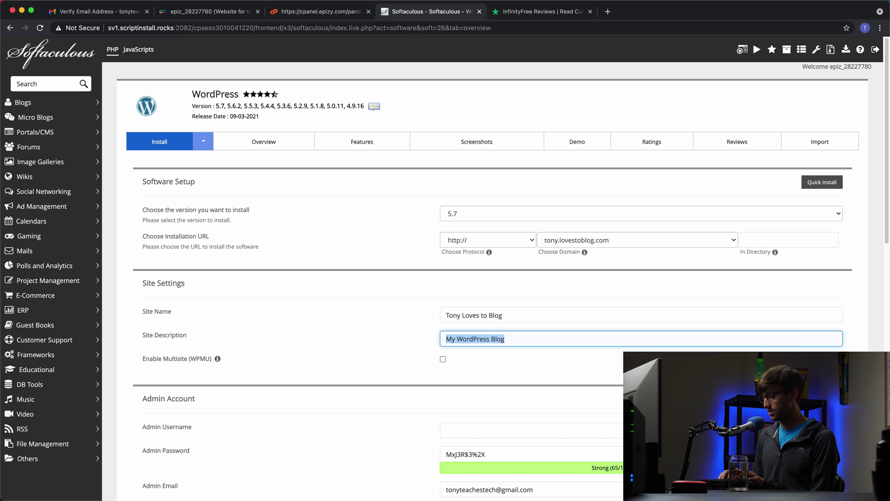
{"action": "type", "text": "Tony's lovely blog"}
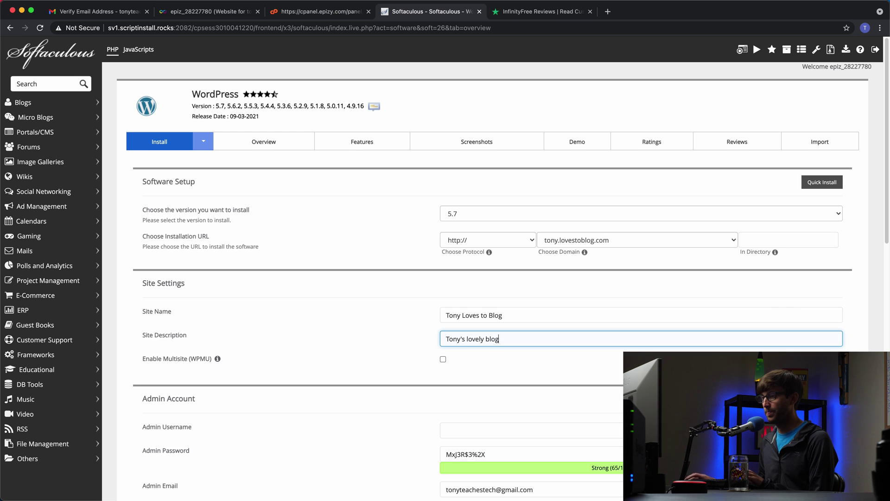
{"action": "scroll", "coordinate": [223, 265], "scroll_direction": "down", "scroll_amount": 5}
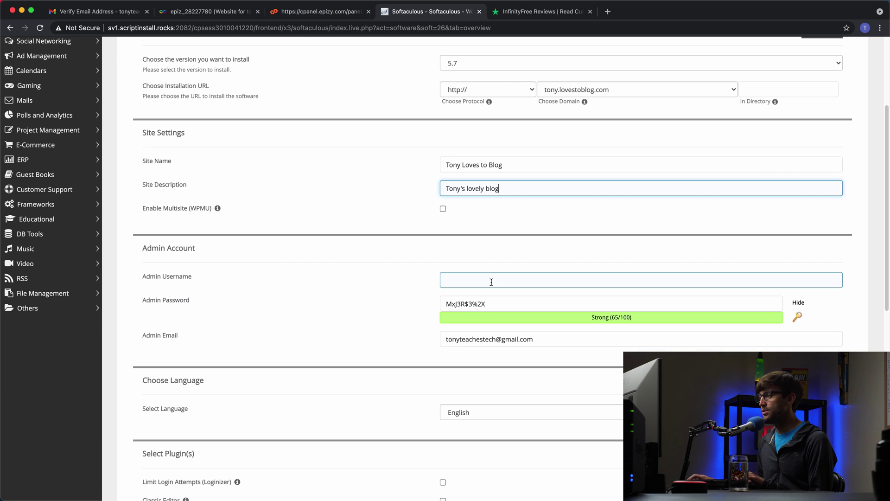
Enter the admin username and password, and tick the Classic Editor plugin.
{"action": "left_click", "coordinate": [491, 280]}
{"action": "type", "text": "tony"}
{"action": "key", "text": "Tab"}
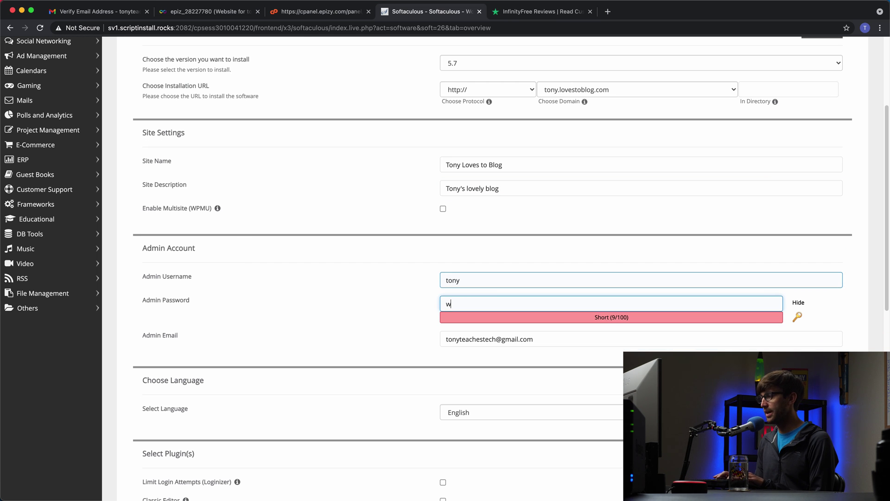
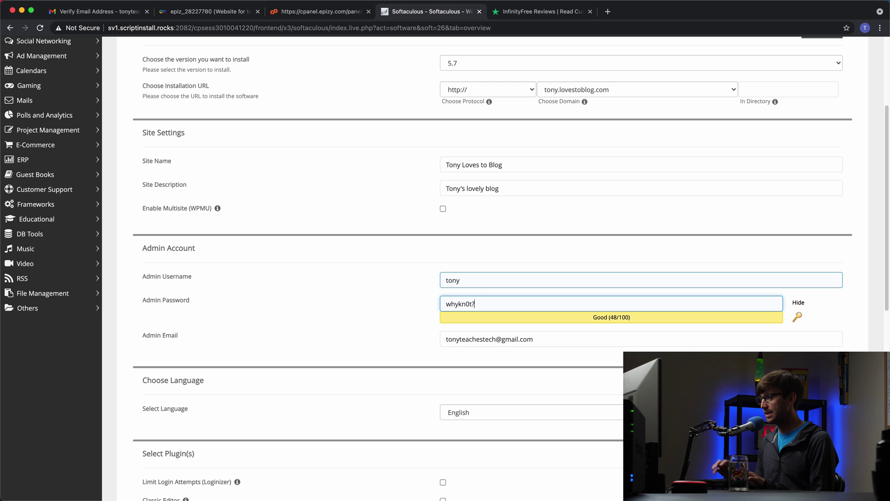
{"action": "scroll", "coordinate": [464, 343], "scroll_direction": "down", "scroll_amount": 5}
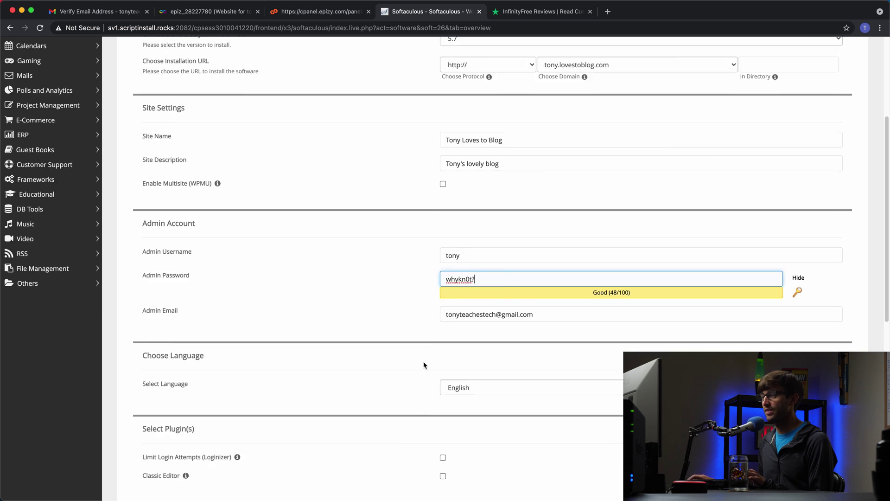
{"action": "scroll", "coordinate": [435, 360], "scroll_direction": "down", "scroll_amount": 2}
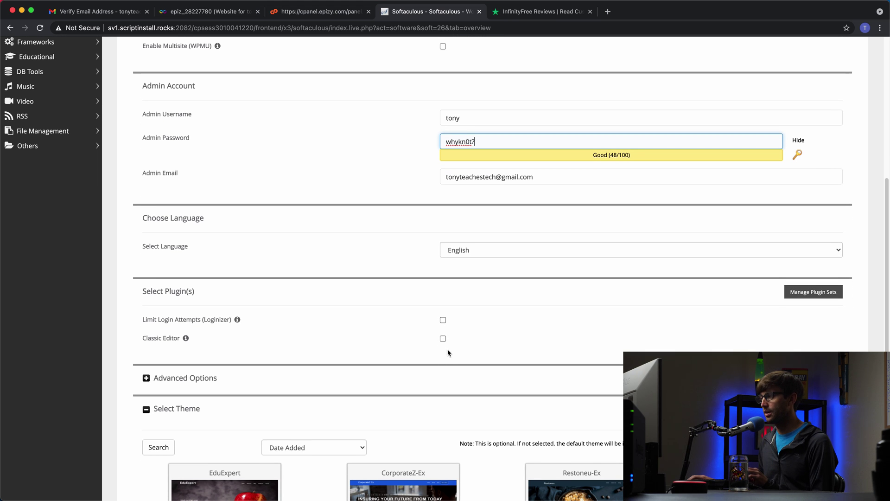
{"action": "left_click", "coordinate": [443, 338]}
{"action": "scroll", "coordinate": [422, 358], "scroll_direction": "down", "scroll_amount": 10}
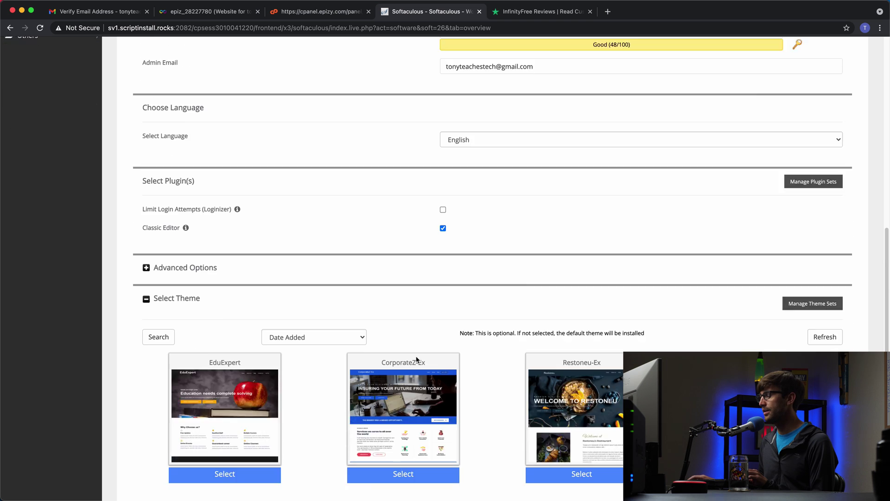
{"action": "scroll", "coordinate": [424, 374], "scroll_direction": "down", "scroll_amount": 1}
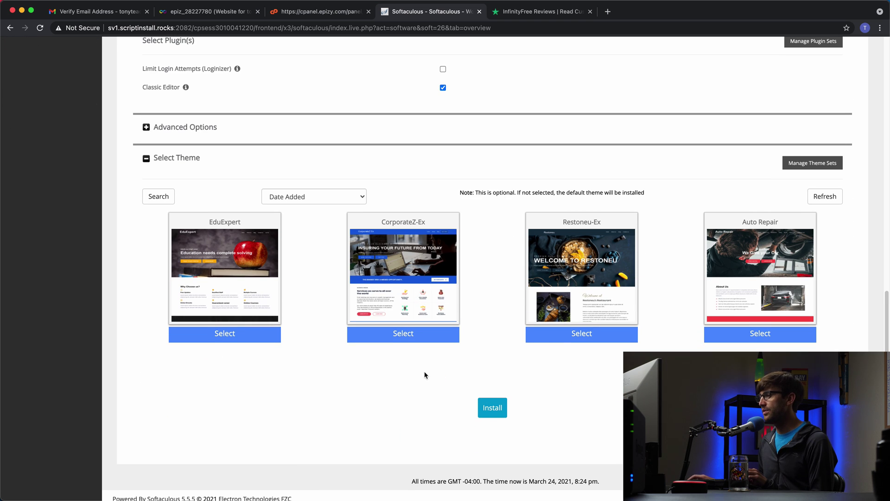
Run the WordPress installation for tony.lovestoblog.com.
{"action": "left_click", "coordinate": [493, 408]}
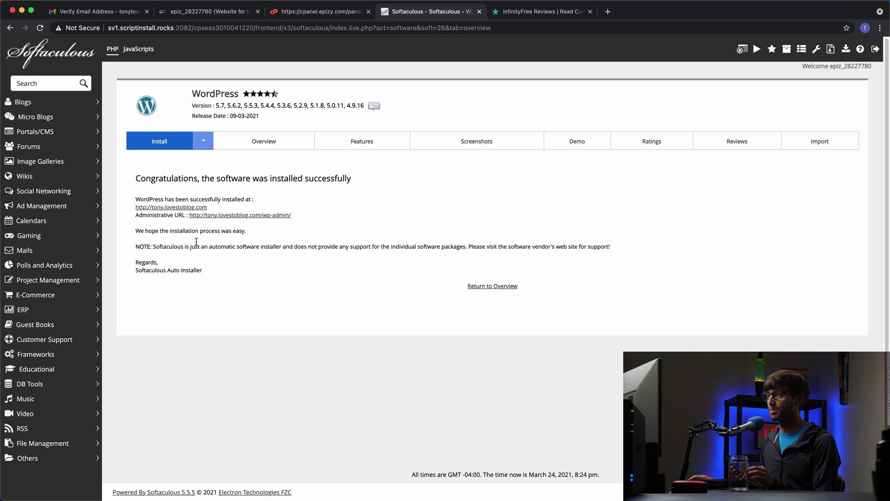
{"action": "left_click", "coordinate": [172, 207]}
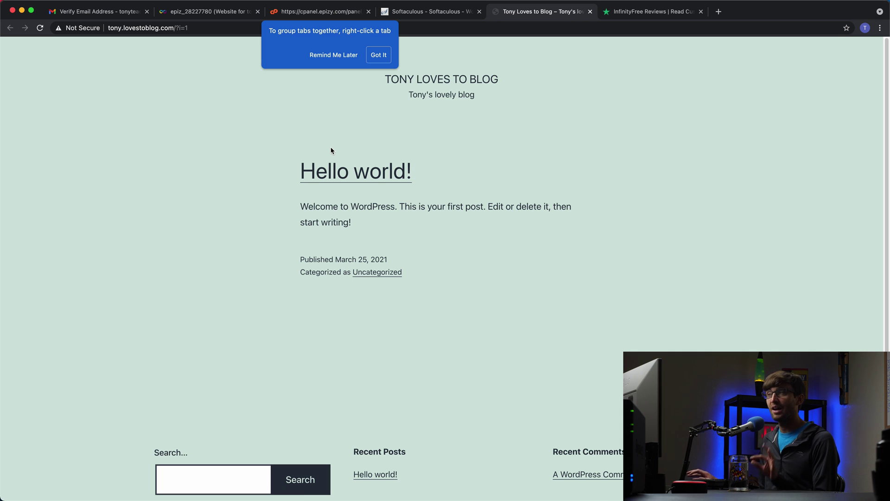
{"action": "left_click", "coordinate": [378, 56]}
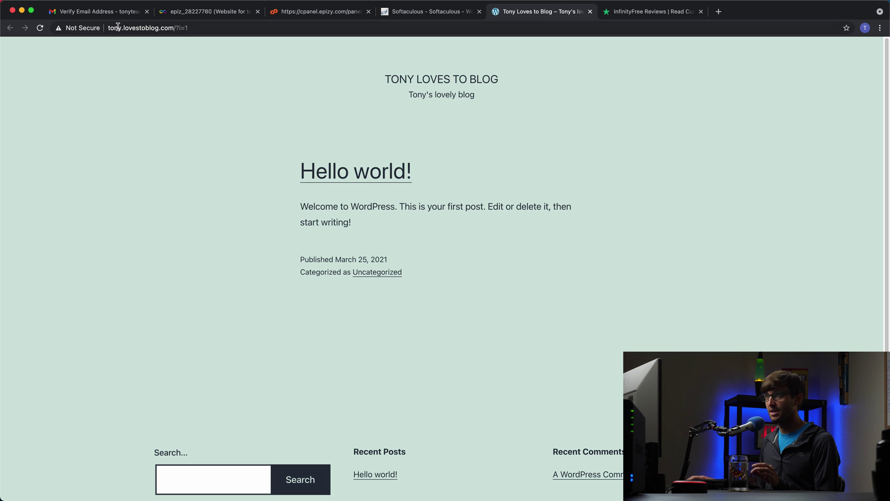
{"action": "left_click_drag", "start_coordinate": [108, 28], "coordinate": [172, 29]}
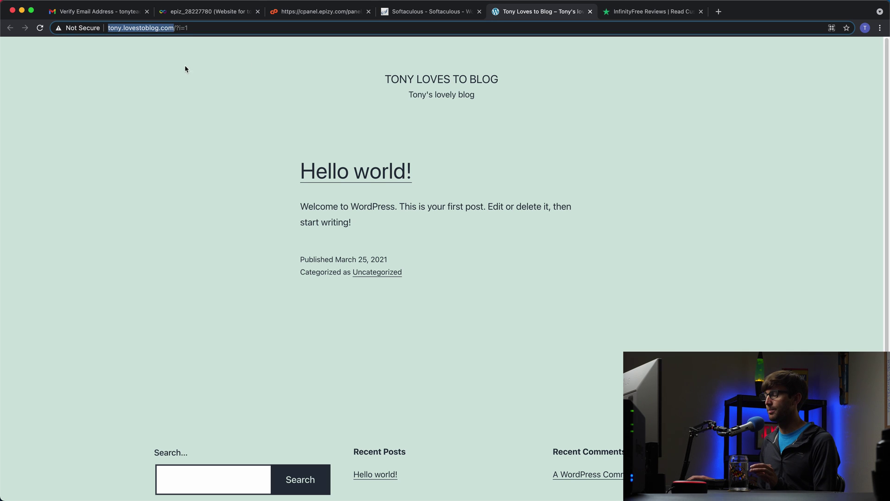
{"action": "left_click", "coordinate": [217, 153]}
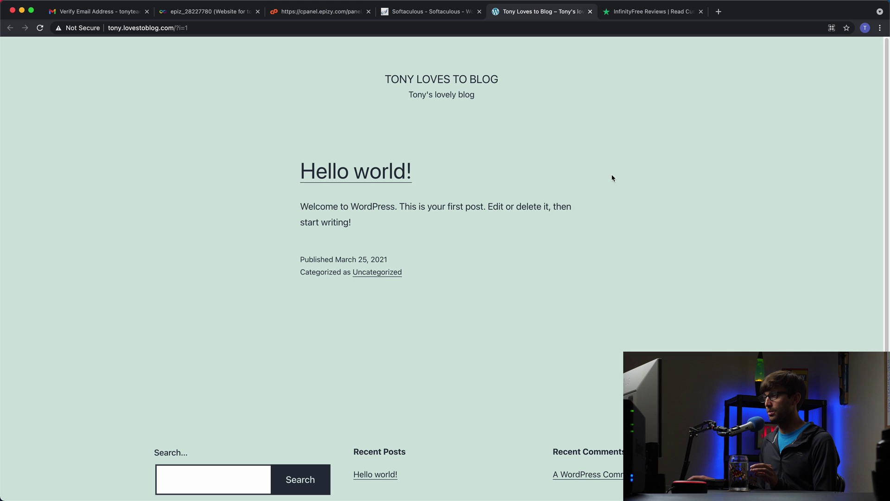
{"action": "left_click", "coordinate": [413, 14]}
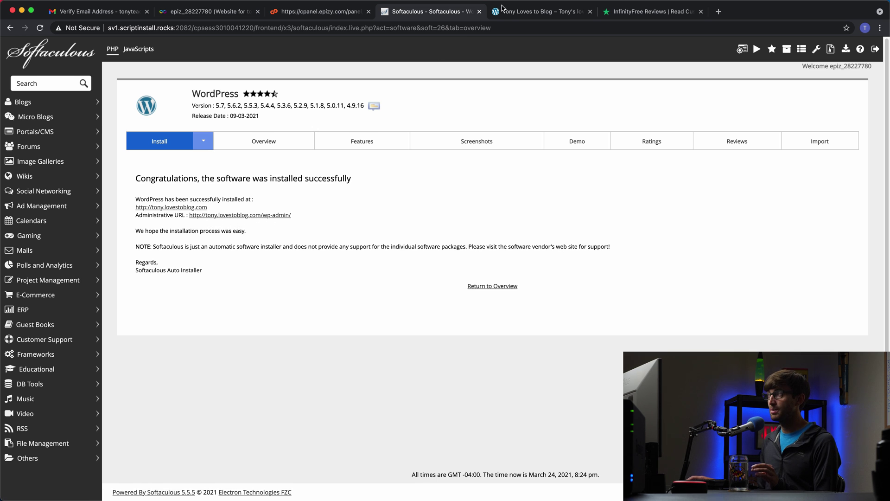
{"action": "key", "text": "ctrl+Tab"}
Replace ?i=1 in the address with wp-admin to load the login page.
{"action": "left_click", "coordinate": [185, 28]}
{"action": "left_click_drag", "start_coordinate": [188, 28], "coordinate": [178, 29]}
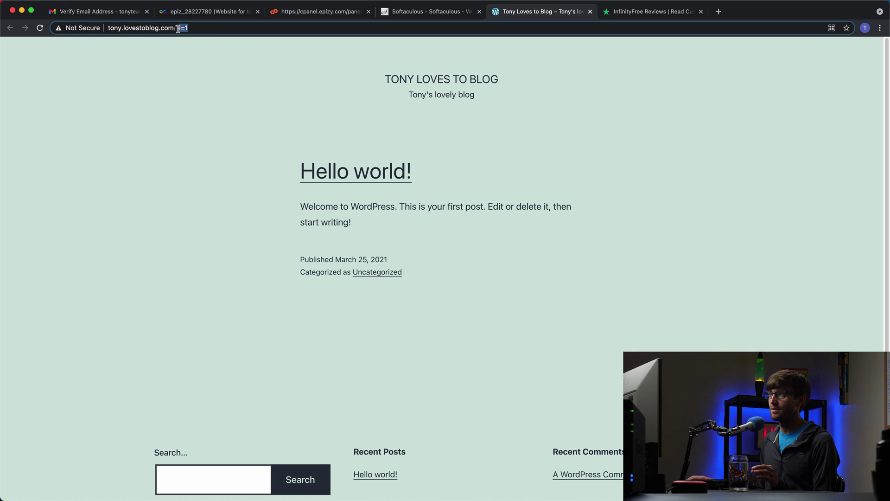
{"action": "type", "text": "wp-admi"}
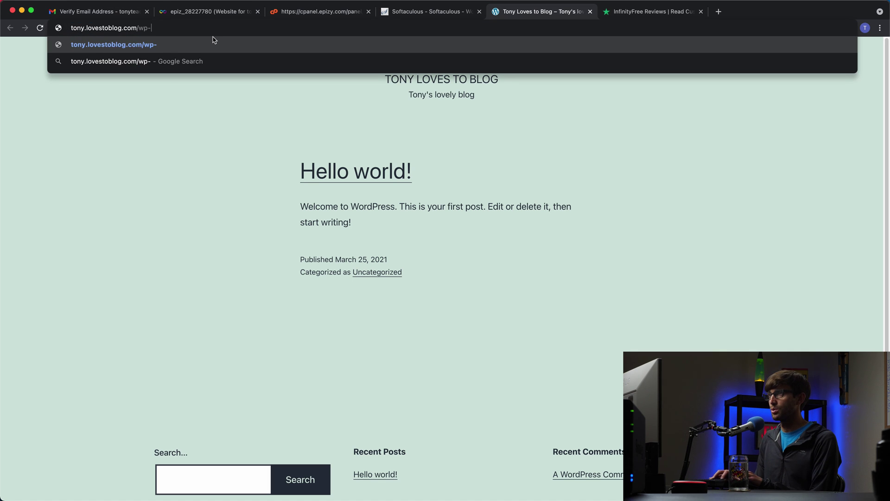
{"action": "type", "text": "n"}
{"action": "key", "text": "Return"}
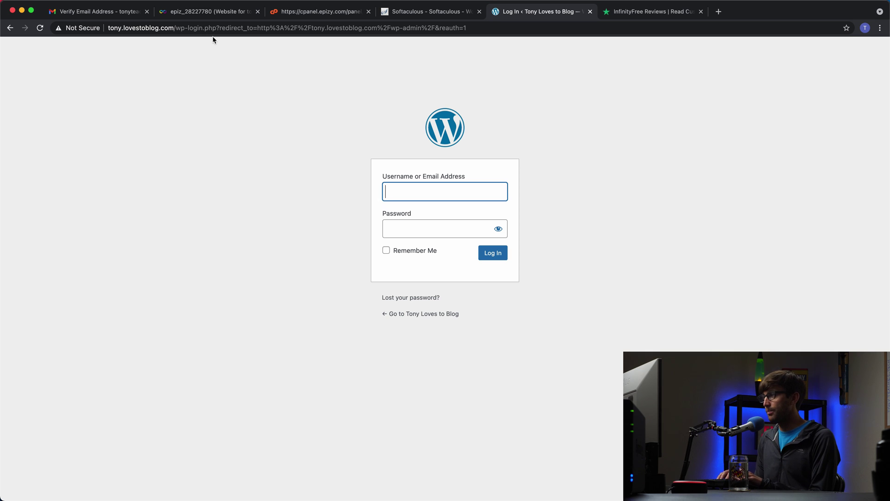
Log in with the admin username and password.
{"action": "type", "text": "tony"}
{"action": "key", "text": "Tab"}
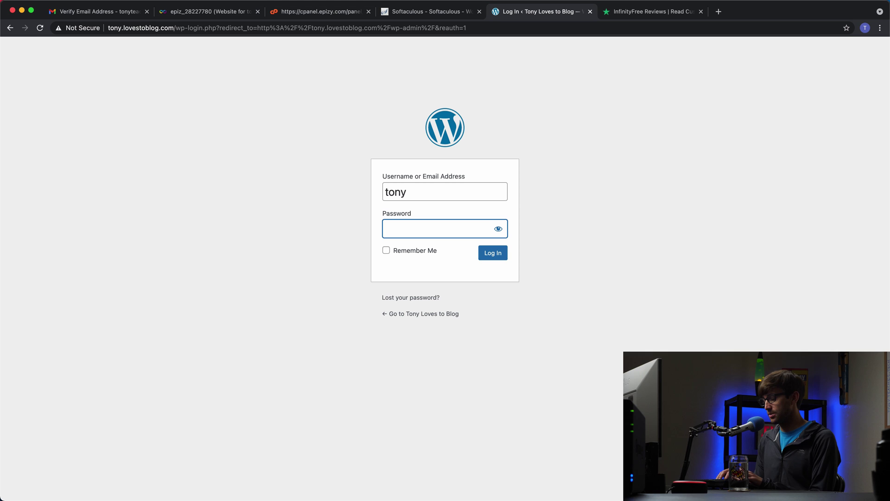
{"action": "type", "text": "••••"}
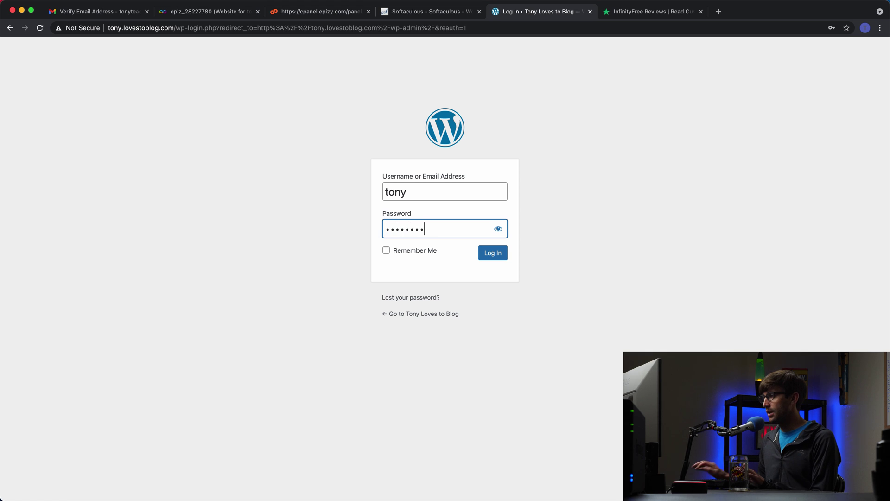
{"action": "left_click", "coordinate": [501, 254]}
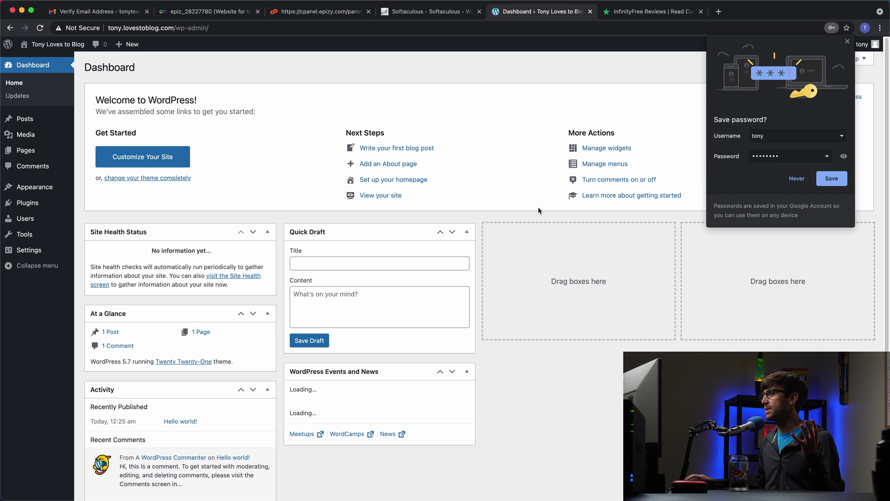
Dismiss Chrome's save-password prompt and go to Posts in the admin sidebar.
{"action": "left_click", "coordinate": [848, 42]}
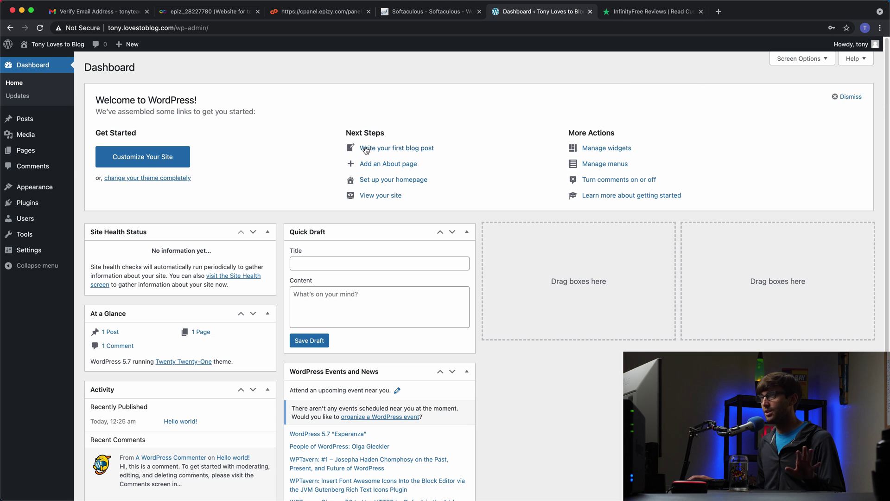
{"action": "left_click", "coordinate": [33, 124]}
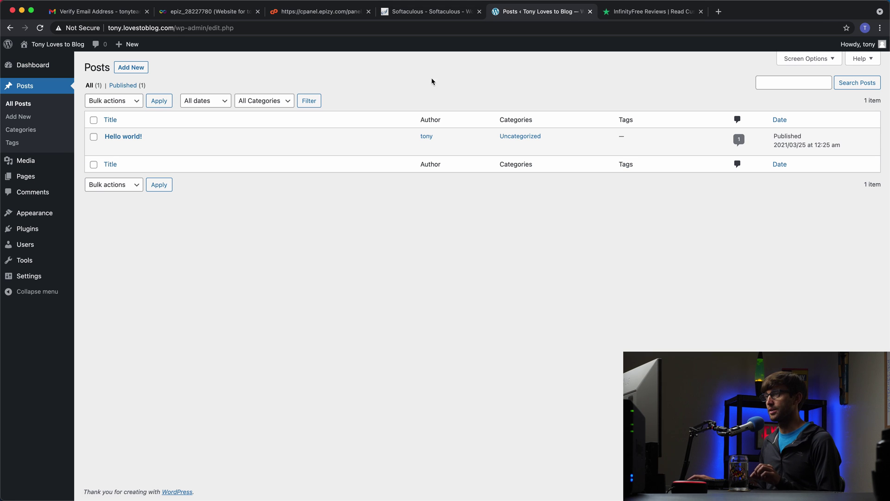
Create a new post titled 'Hey this is my first blog post' with body 'Thanks for reading it!'.
{"action": "left_click", "coordinate": [135, 72]}
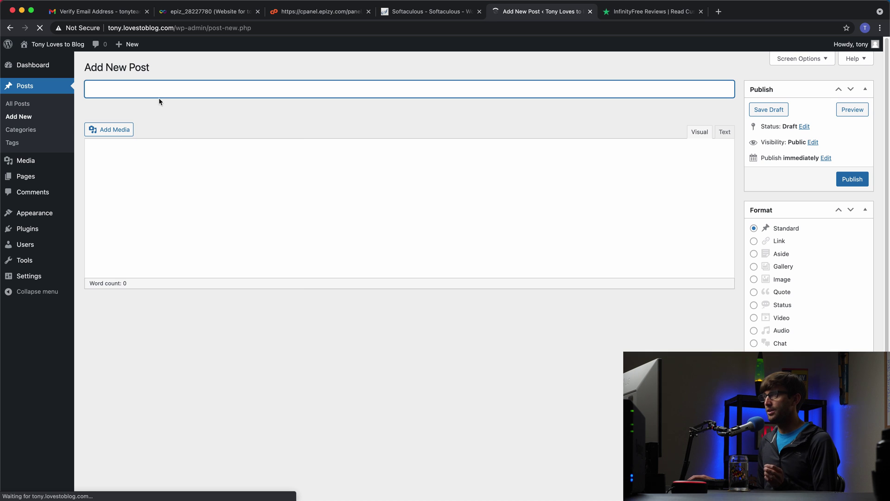
{"action": "left_click", "coordinate": [161, 90]}
{"action": "type", "text": "Hey this i"}
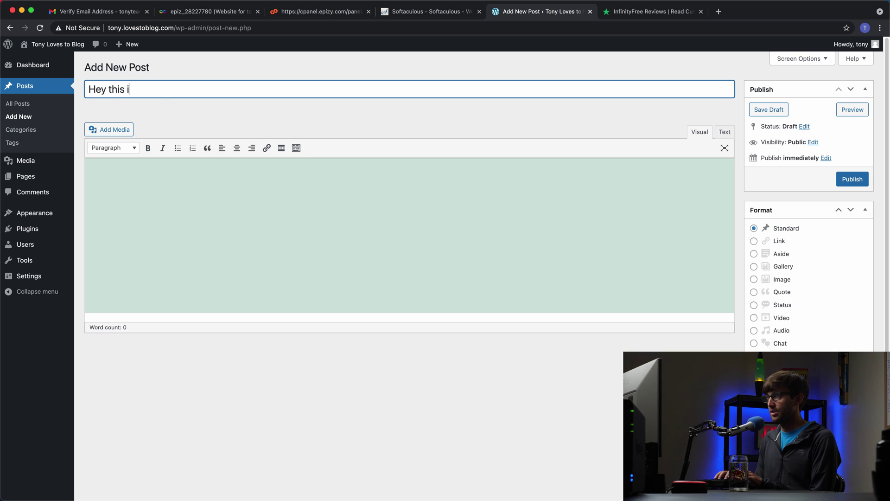
{"action": "type", "text": "s my first blog "}
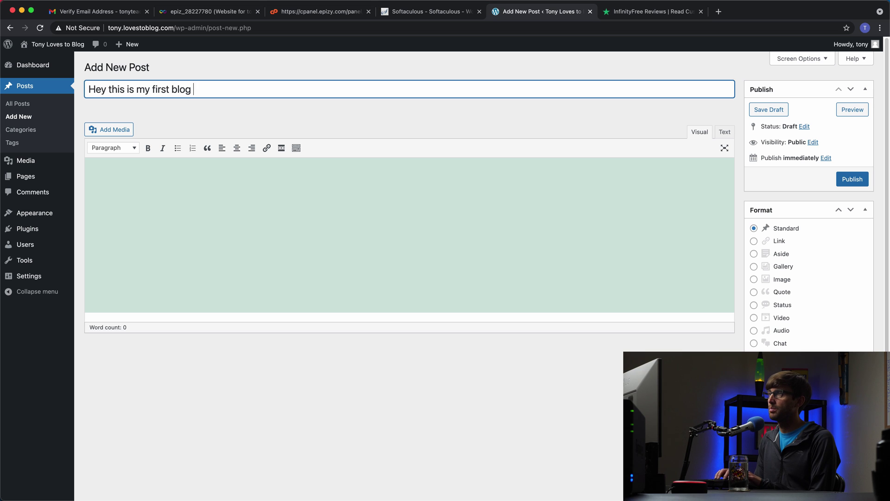
{"action": "type", "text": "post!"}
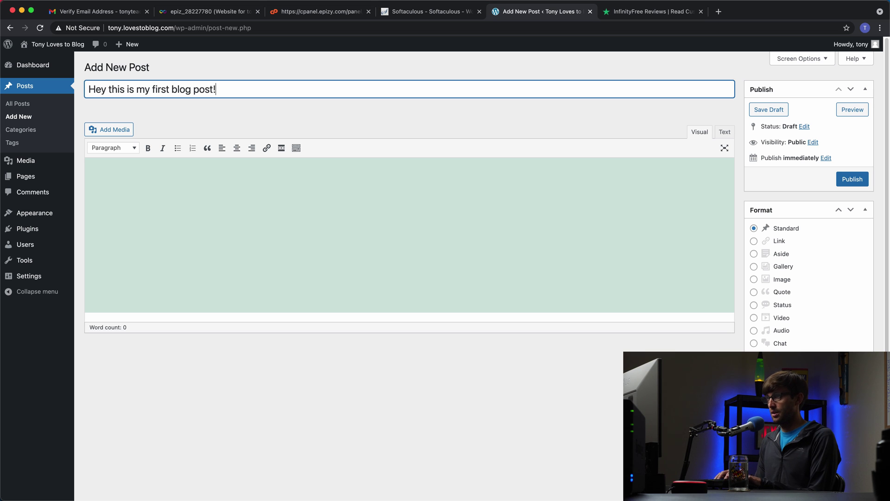
{"action": "key", "text": "Tab"}
{"action": "type", "text": "Thanks for "}
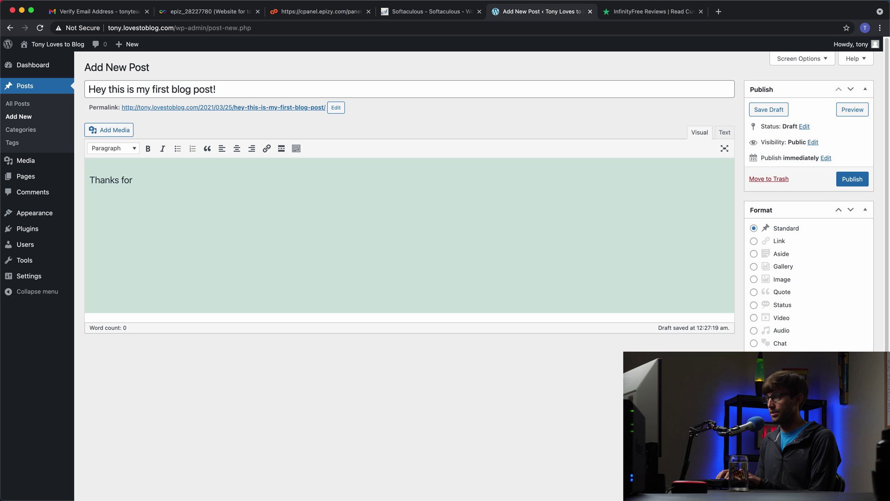
{"action": "type", "text": "reading it!"}
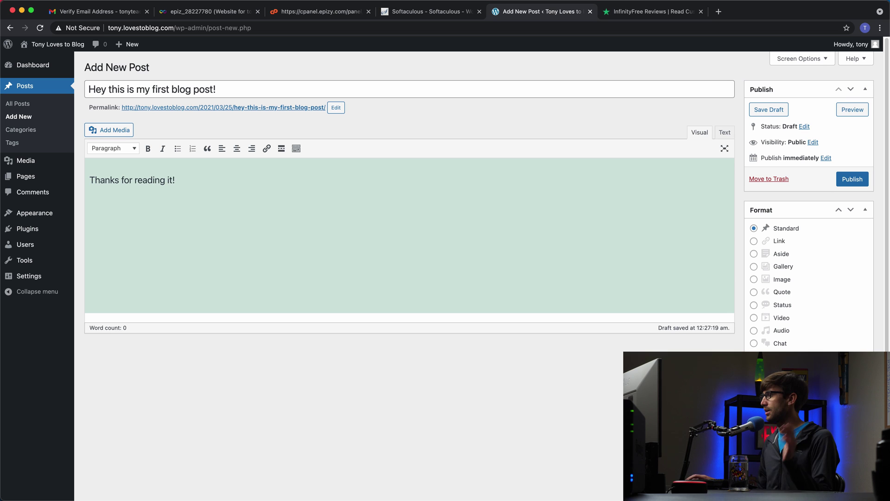
Upload IMG_20180308_070854.jpg as the featured image and publish the post.
{"action": "scroll", "coordinate": [729, 329], "scroll_direction": "down", "scroll_amount": 5}
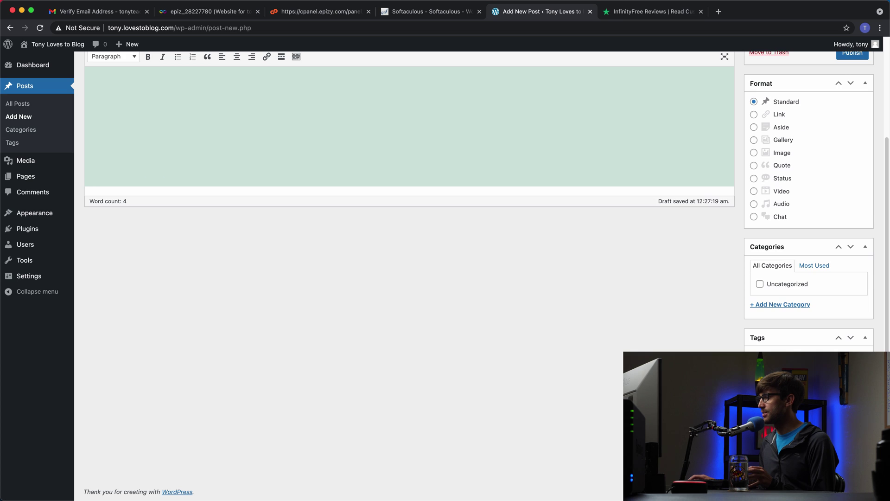
{"action": "left_click", "coordinate": [774, 438]}
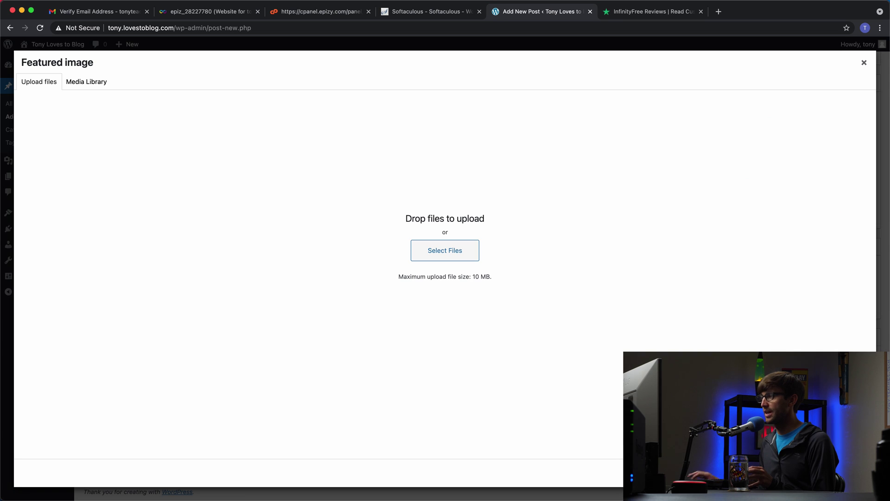
{"action": "left_click", "coordinate": [437, 255]}
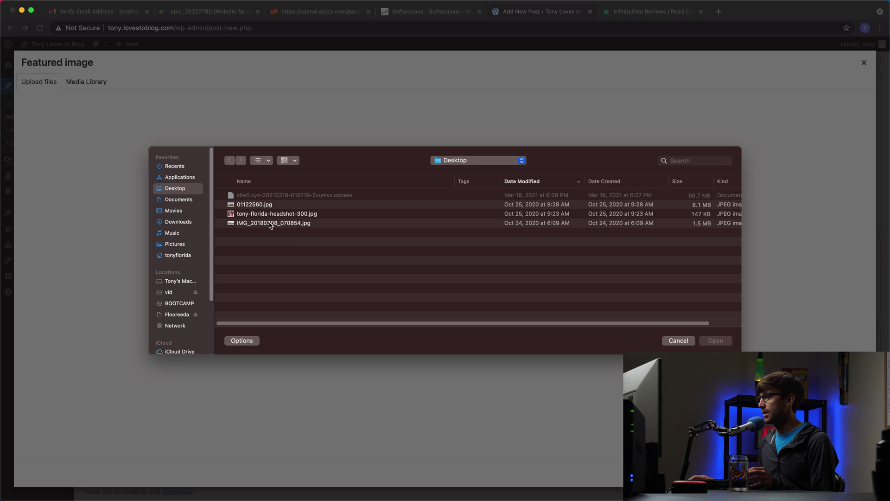
{"action": "double_click", "coordinate": [271, 224]}
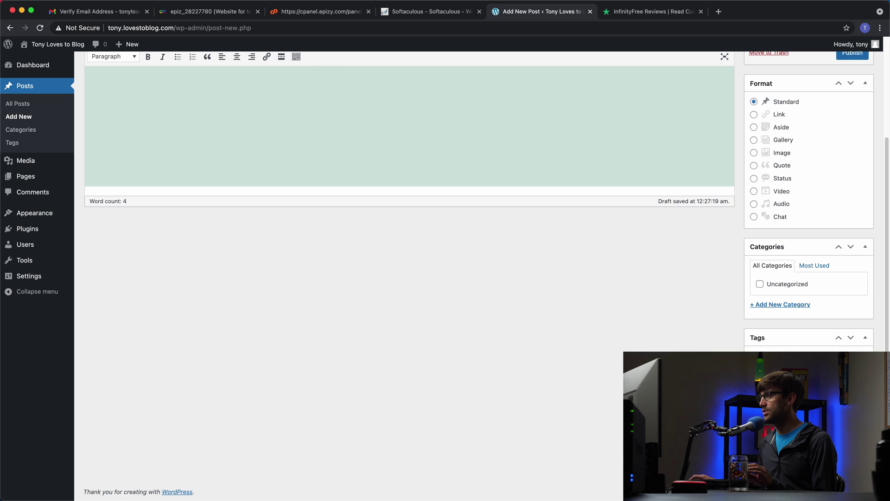
{"action": "scroll", "coordinate": [612, 293], "scroll_direction": "up", "scroll_amount": 5}
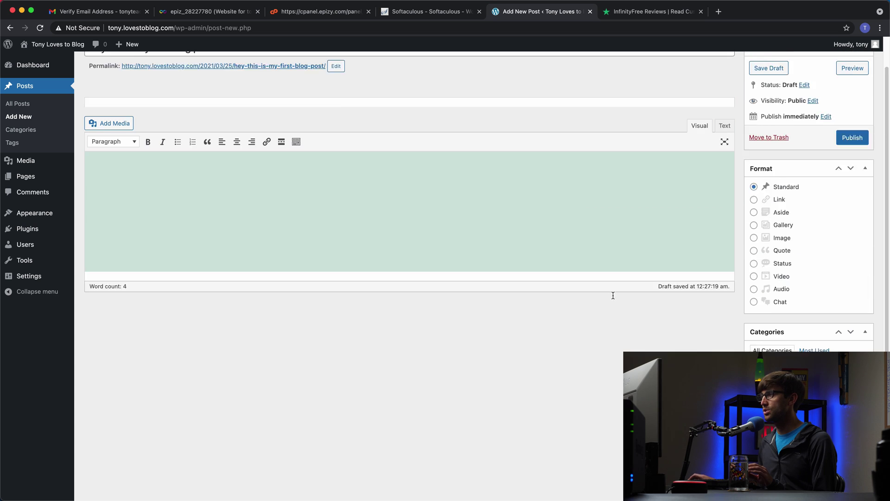
{"action": "scroll", "coordinate": [612, 294], "scroll_direction": "down", "scroll_amount": 8}
{"action": "scroll", "coordinate": [403, 232], "scroll_direction": "up", "scroll_amount": 5}
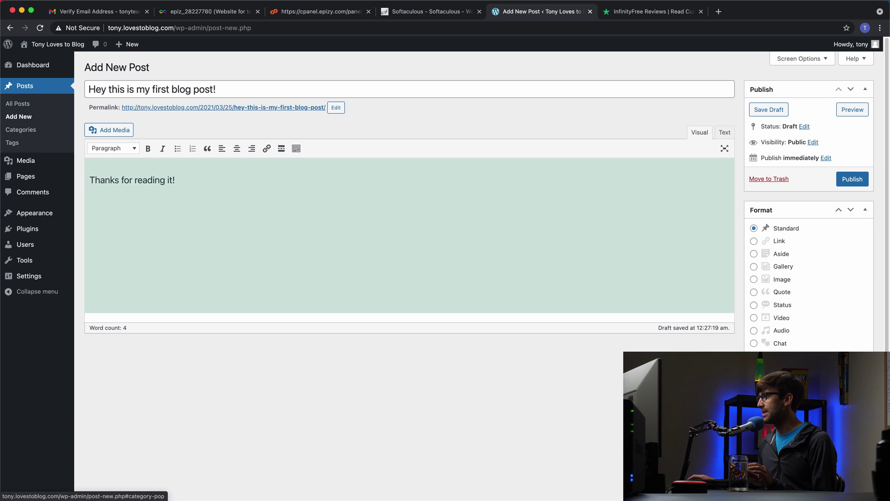
{"action": "left_click", "coordinate": [845, 179]}
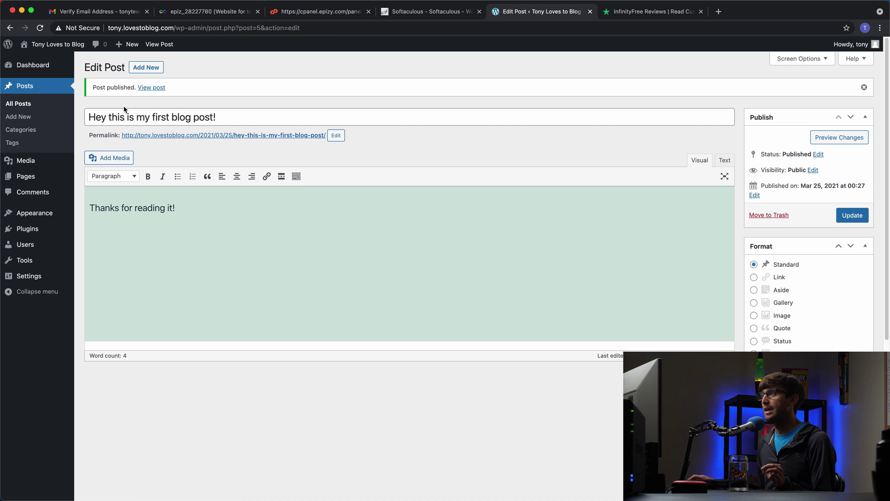
View the published post on the live blog, then go back to the admin Dashboard.
{"action": "left_click", "coordinate": [182, 138]}
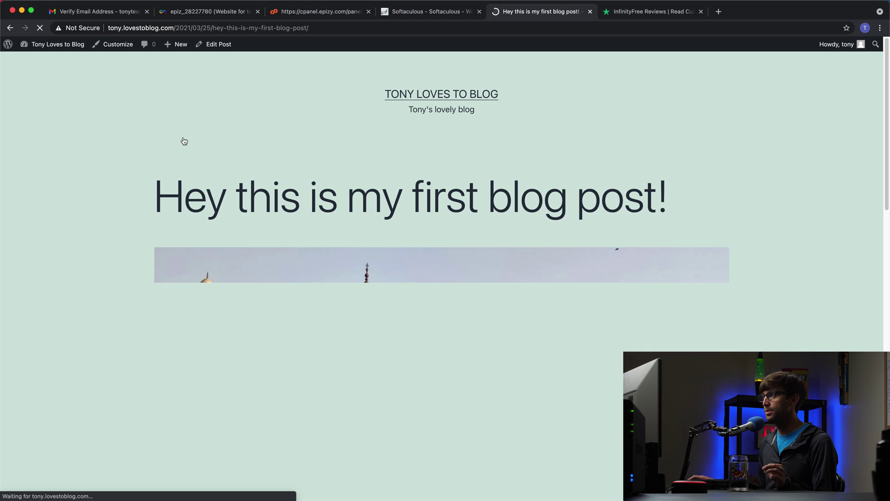
{"action": "scroll", "coordinate": [307, 171], "scroll_direction": "down", "scroll_amount": 2}
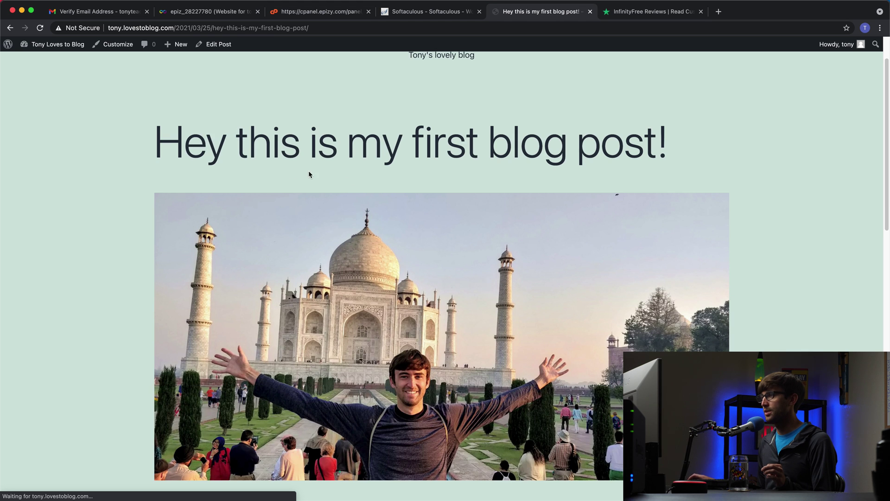
{"action": "left_click_drag", "start_coordinate": [153, 145], "coordinate": [667, 143]}
{"action": "scroll", "coordinate": [571, 208], "scroll_direction": "down", "scroll_amount": 5}
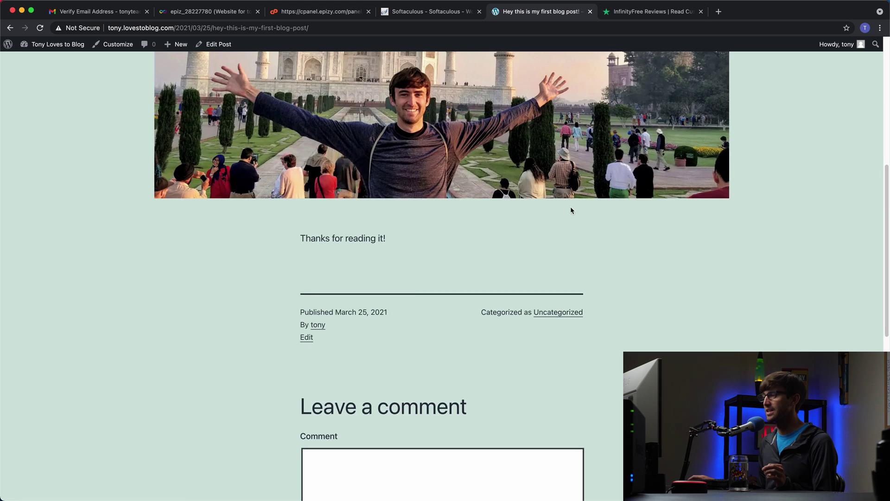
{"action": "scroll", "coordinate": [433, 185], "scroll_direction": "up", "scroll_amount": 1}
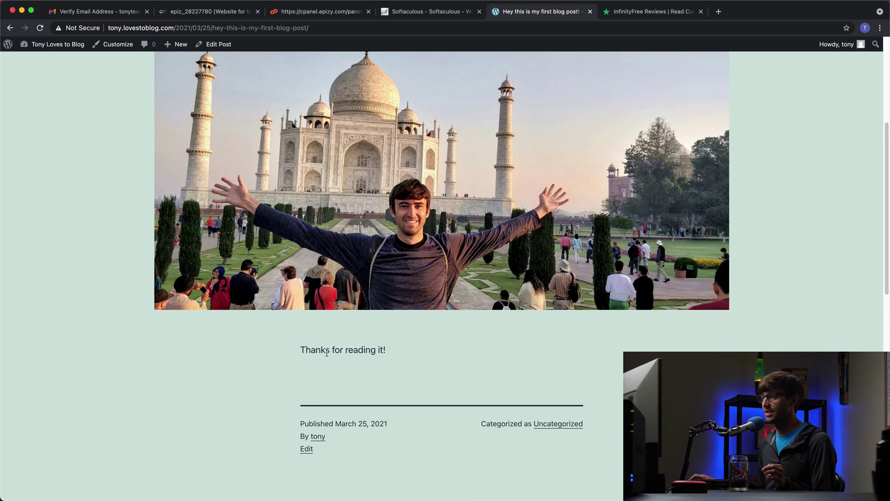
{"action": "left_click_drag", "start_coordinate": [301, 350], "coordinate": [408, 357]}
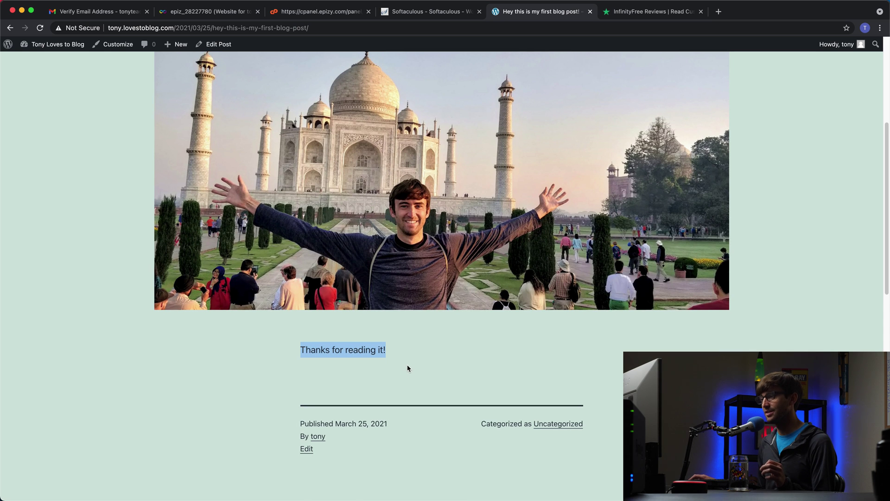
{"action": "scroll", "coordinate": [406, 363], "scroll_direction": "down", "scroll_amount": 1}
{"action": "scroll", "coordinate": [406, 363], "scroll_direction": "up", "scroll_amount": 10}
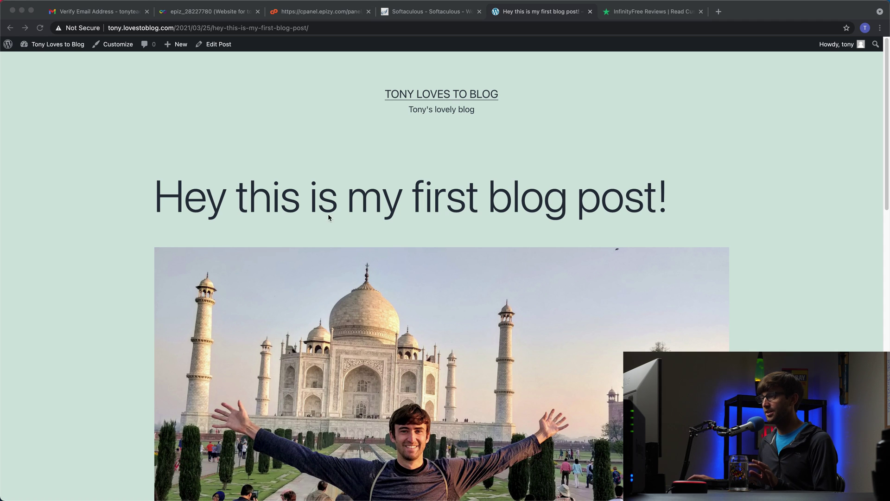
{"action": "left_click", "coordinate": [68, 45]}
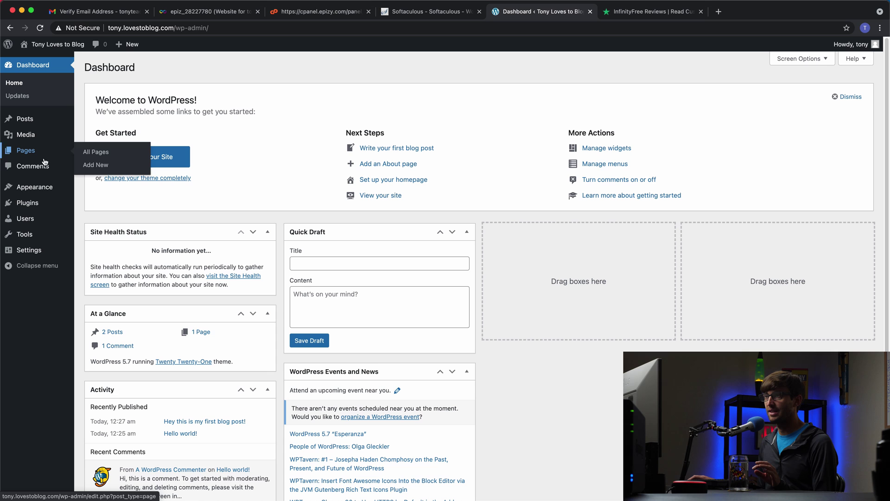
Glance at the Pages list, then go to Appearance > Themes.
{"action": "left_click", "coordinate": [41, 156]}
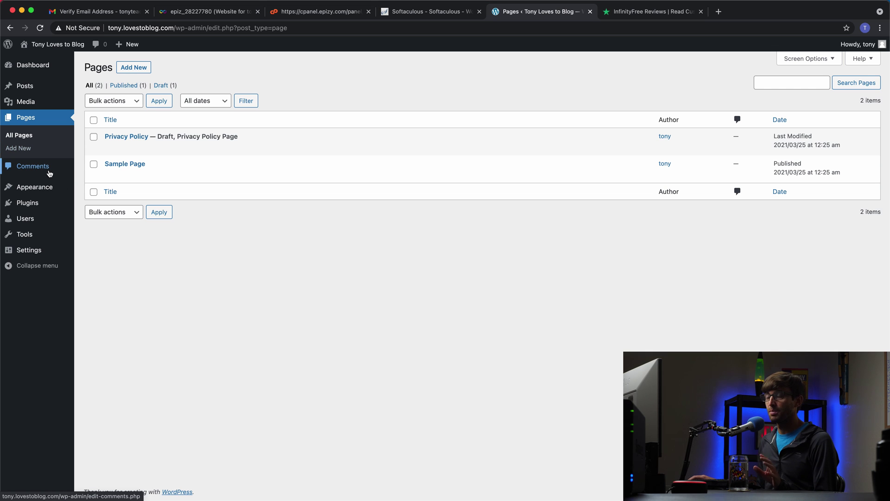
{"action": "mouse_move", "coordinate": [50, 188]}
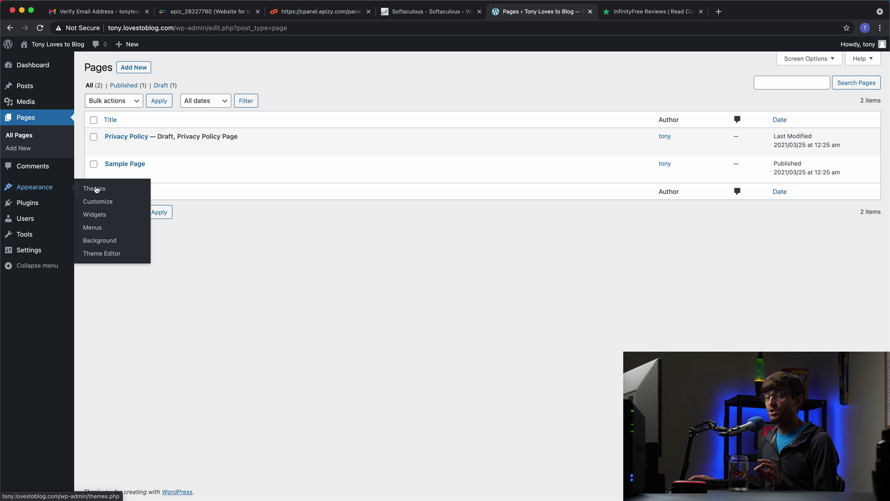
{"action": "left_click", "coordinate": [111, 189]}
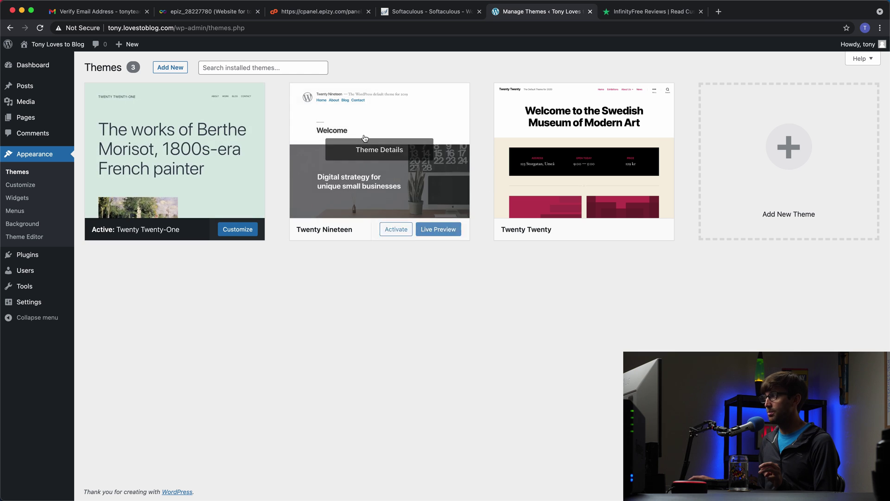
Install and activate the SKT Meditation theme, then view the restyled front page.
{"action": "left_click", "coordinate": [177, 68]}
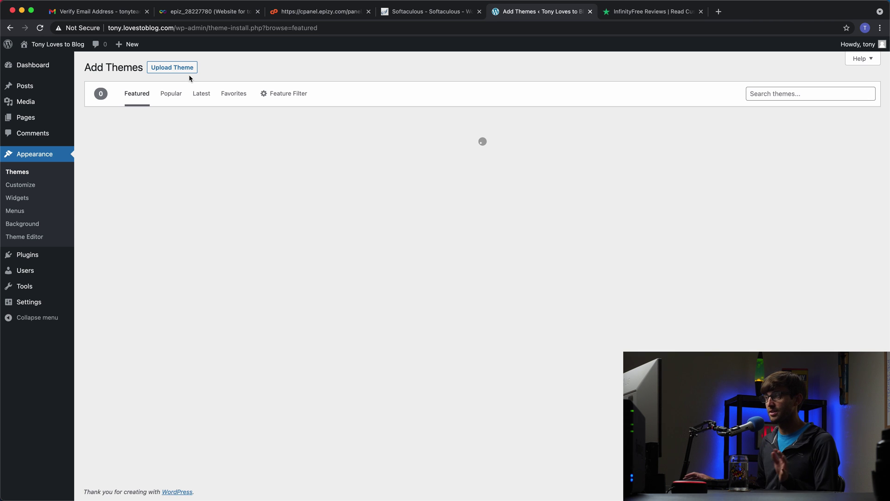
{"action": "scroll", "coordinate": [751, 190], "scroll_direction": "down", "scroll_amount": 5}
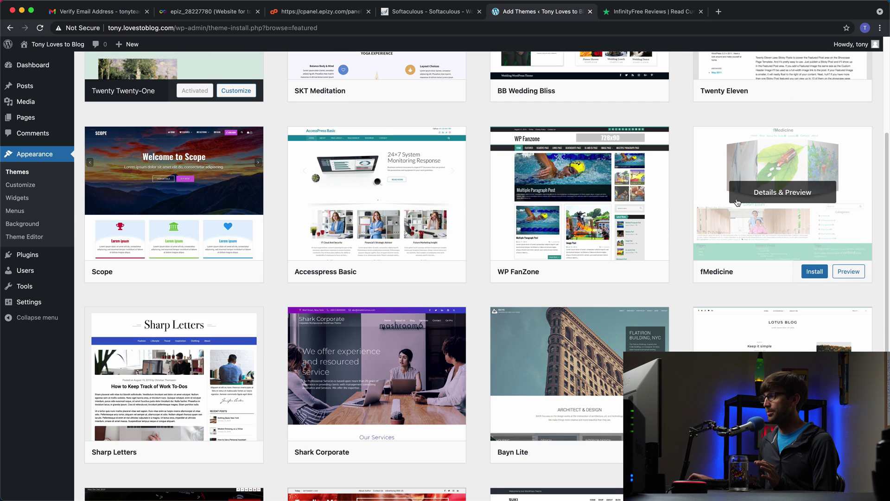
{"action": "scroll", "coordinate": [737, 203], "scroll_direction": "up", "scroll_amount": 5}
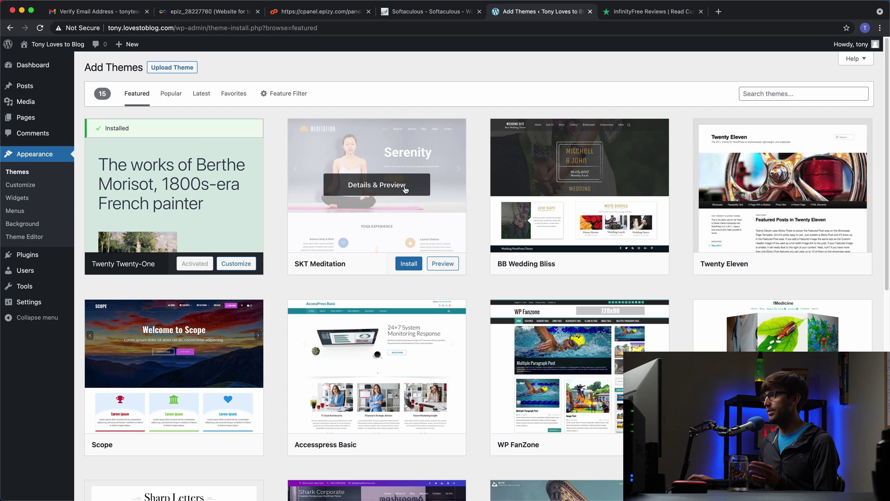
{"action": "left_click", "coordinate": [415, 262]}
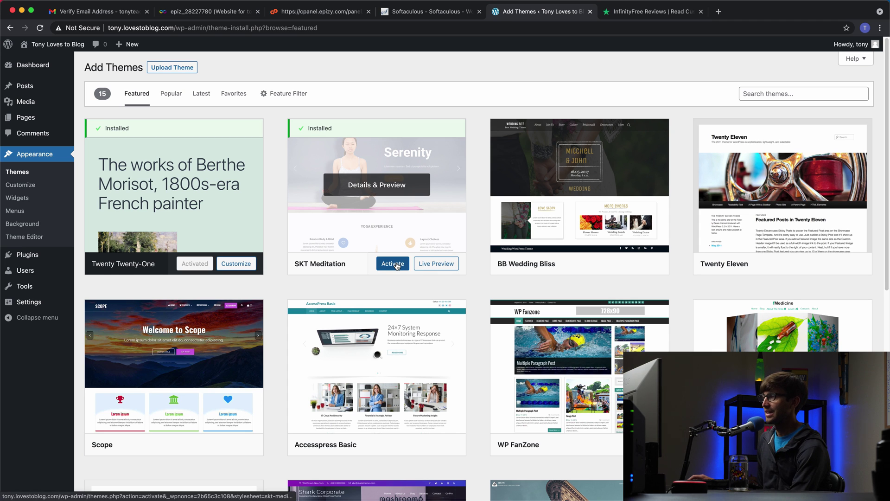
{"action": "left_click", "coordinate": [396, 264]}
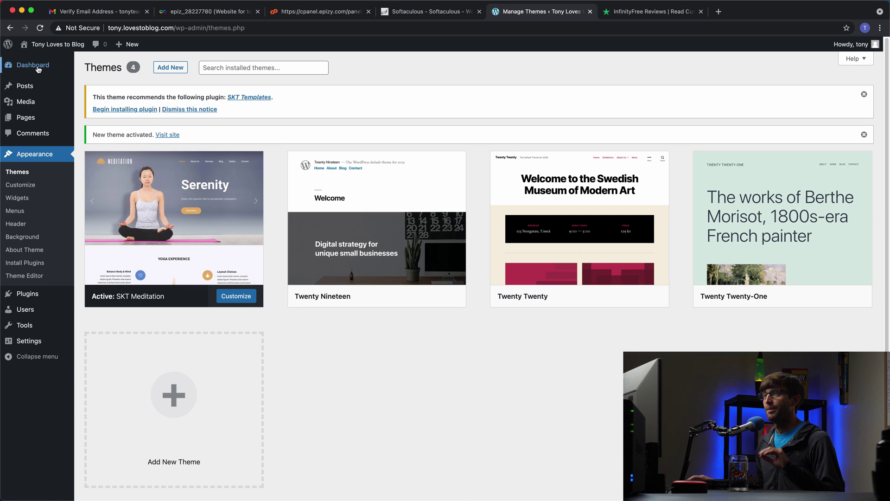
{"action": "left_click", "coordinate": [52, 49]}
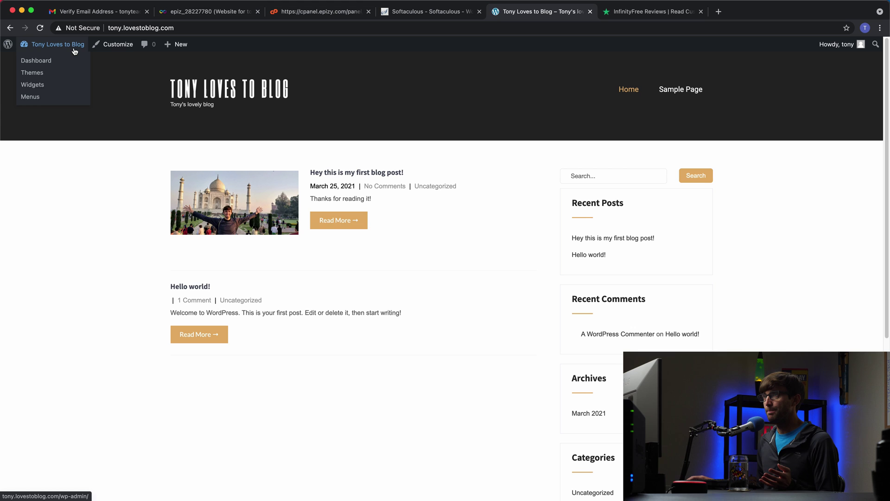
Return to the admin and browse the Add Plugins page.
{"action": "left_click", "coordinate": [76, 58]}
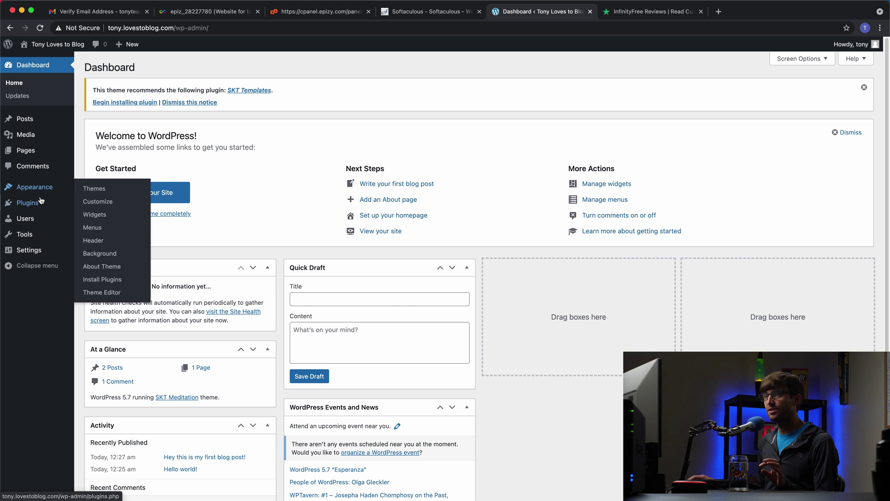
{"action": "left_click", "coordinate": [42, 203]}
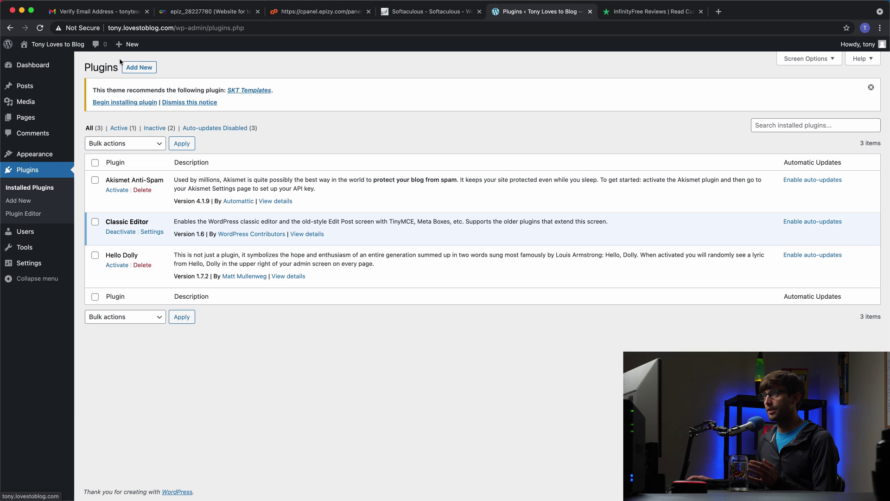
{"action": "left_click", "coordinate": [138, 66]}
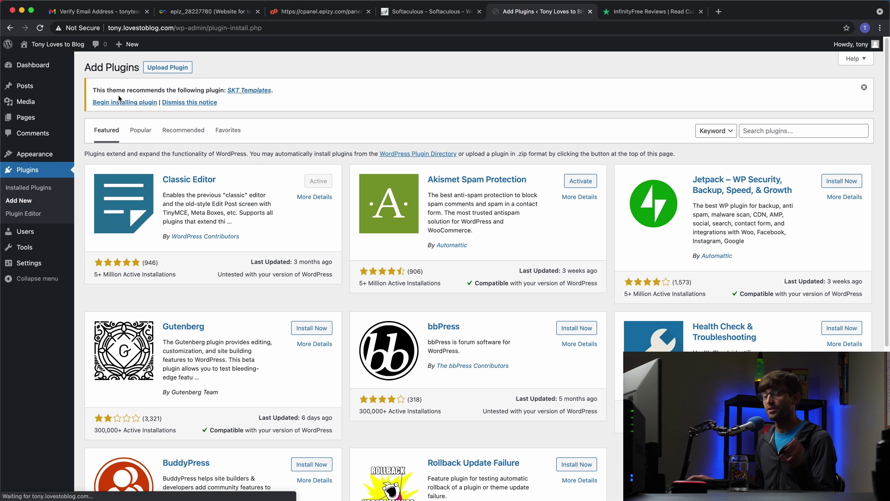
{"action": "scroll", "coordinate": [297, 202], "scroll_direction": "down", "scroll_amount": 1}
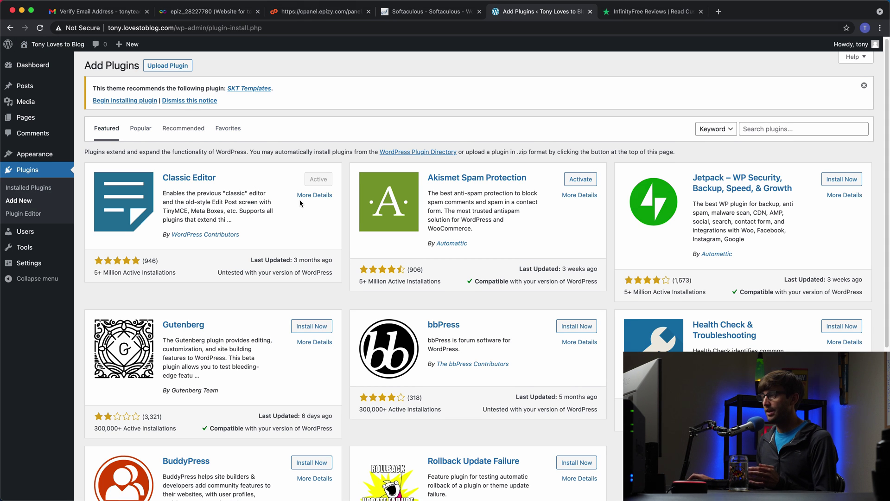
{"action": "scroll", "coordinate": [302, 203], "scroll_direction": "down", "scroll_amount": 5}
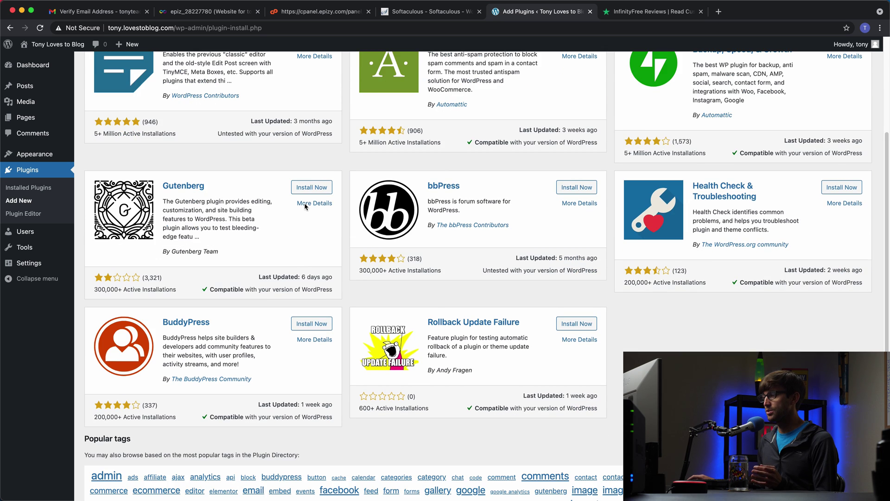
{"action": "scroll", "coordinate": [345, 237], "scroll_direction": "up", "scroll_amount": 5}
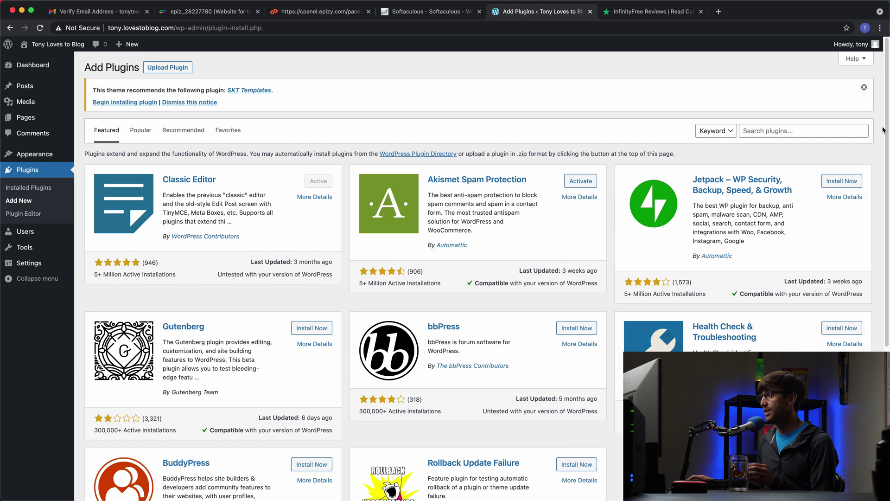
Search 'contact', install and activate Contact Form 7, then view the public site.
{"action": "left_click", "coordinate": [818, 134]}
{"action": "type", "text": "contact"}
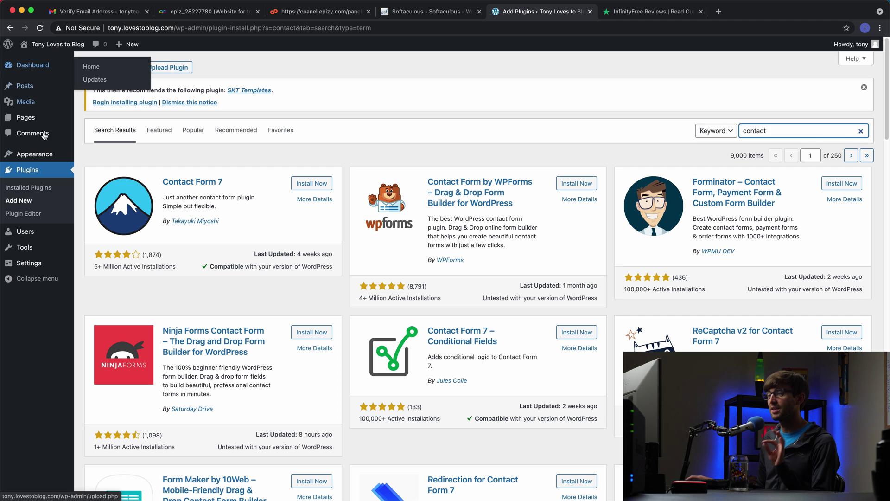
{"action": "left_click", "coordinate": [300, 184]}
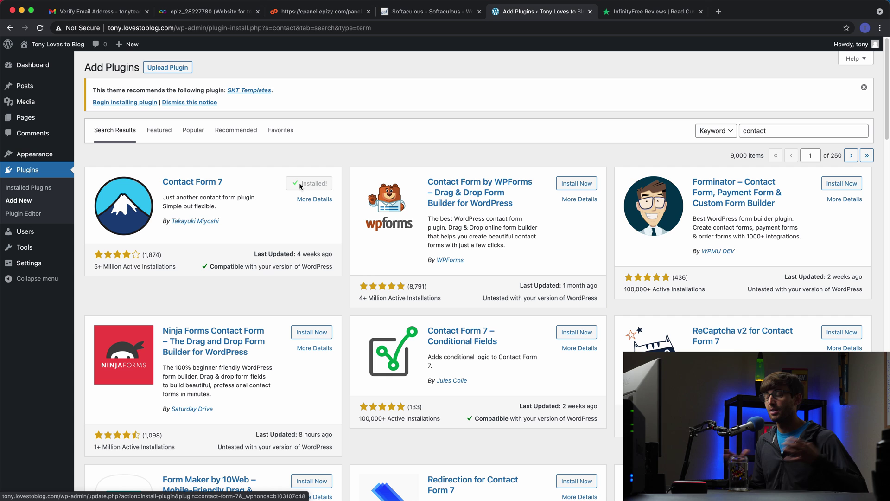
{"action": "left_click", "coordinate": [300, 185]}
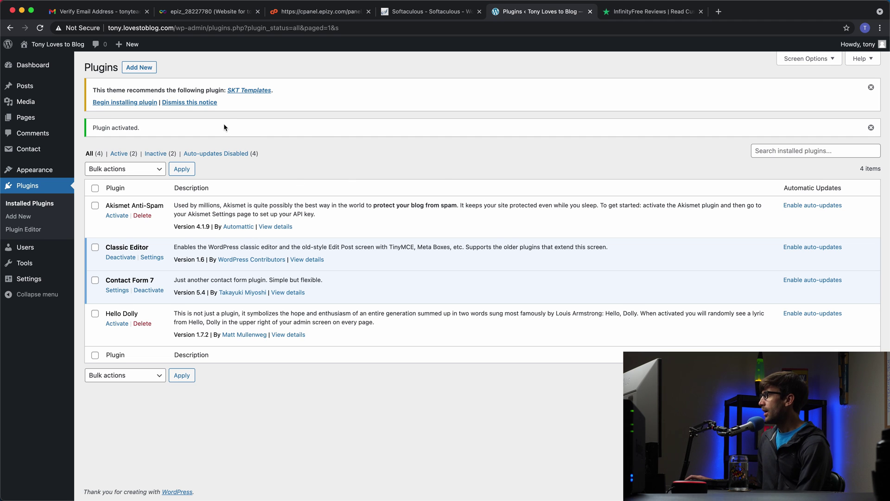
{"action": "mouse_move", "coordinate": [52, 54]}
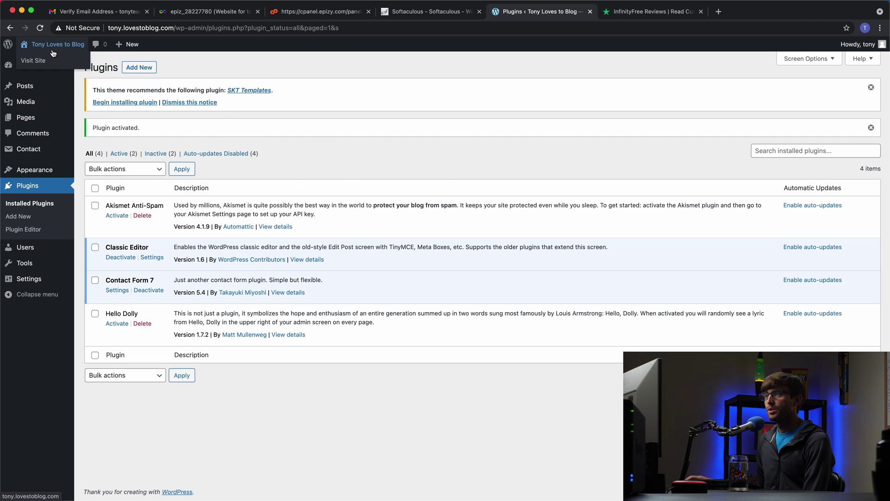
{"action": "left_click", "coordinate": [54, 49]}
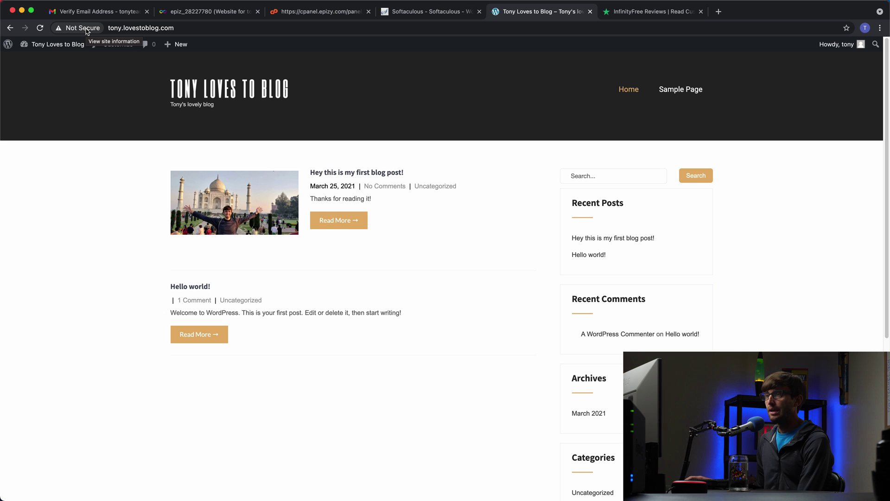
View the Tony Loves to Blog homepage, note the Not Secure address, and close the Softaculous tab.
{"action": "mouse_move", "coordinate": [84, 46]}
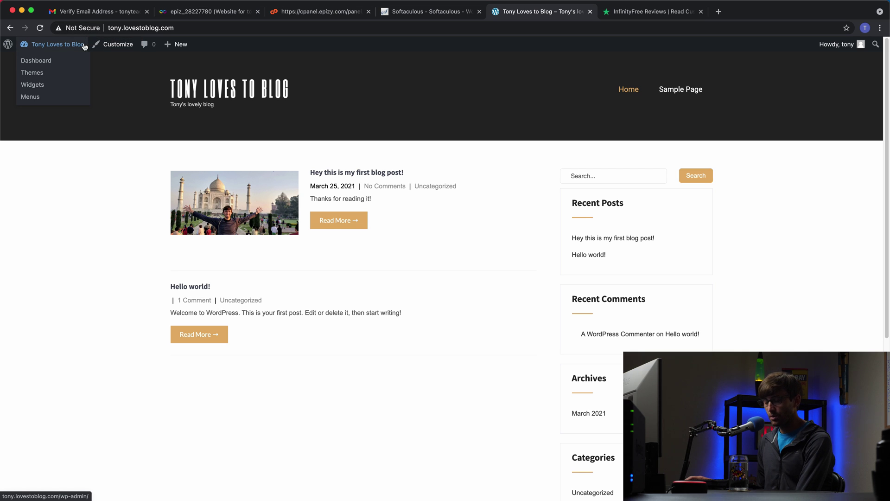
{"action": "left_click", "coordinate": [121, 28]}
{"action": "mouse_move", "coordinate": [188, 47]}
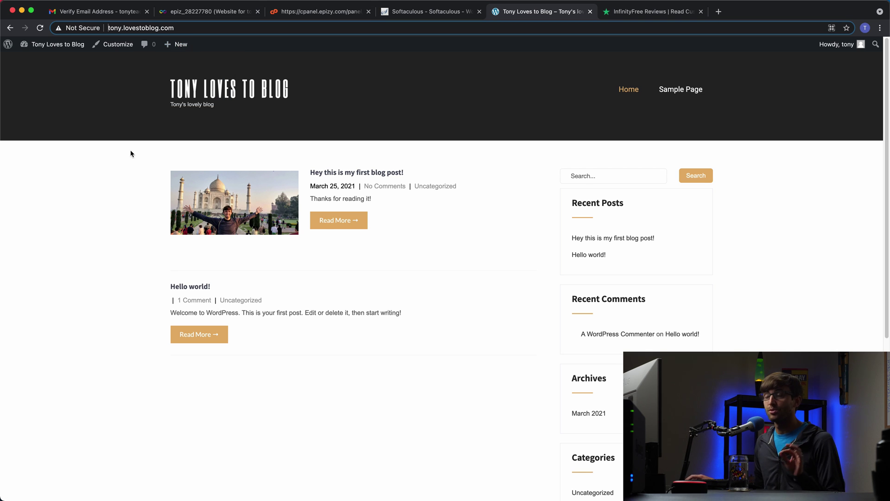
{"action": "left_click", "coordinate": [135, 199]}
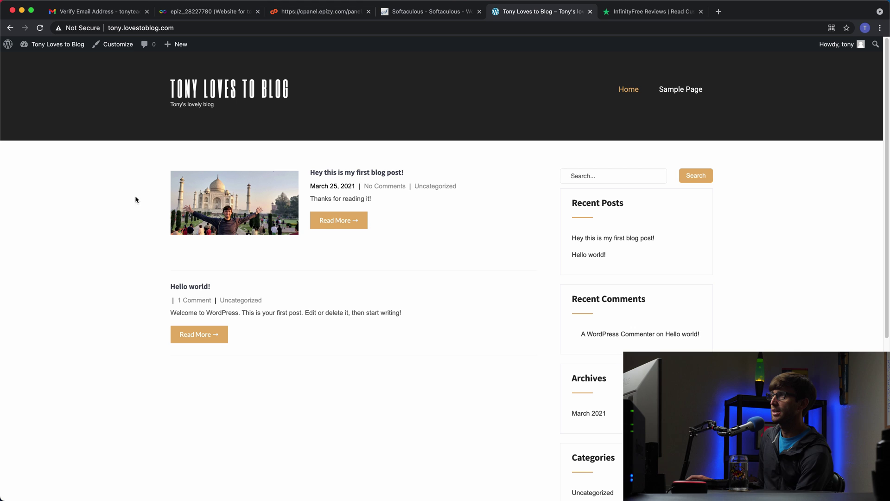
{"action": "left_click", "coordinate": [441, 14]}
{"action": "left_click", "coordinate": [478, 12]}
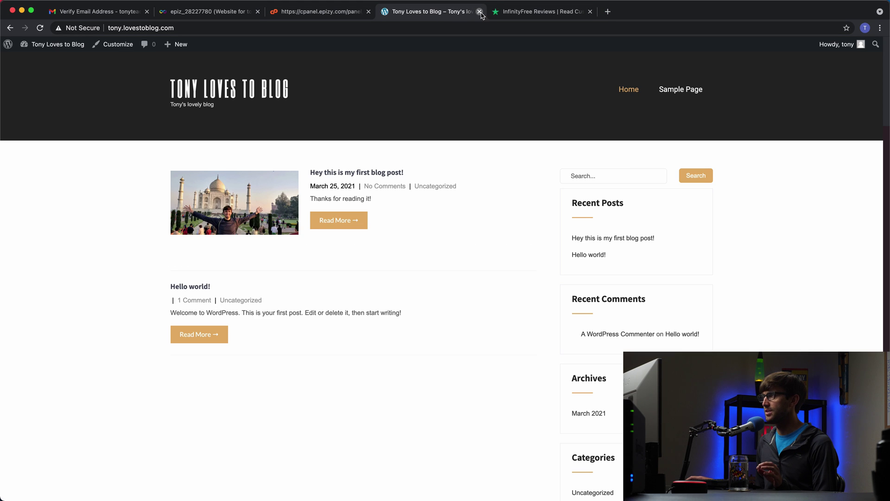
Close the blog tab and go to the hosting account's Free SSL Certificates page.
{"action": "key", "text": "super+w"}
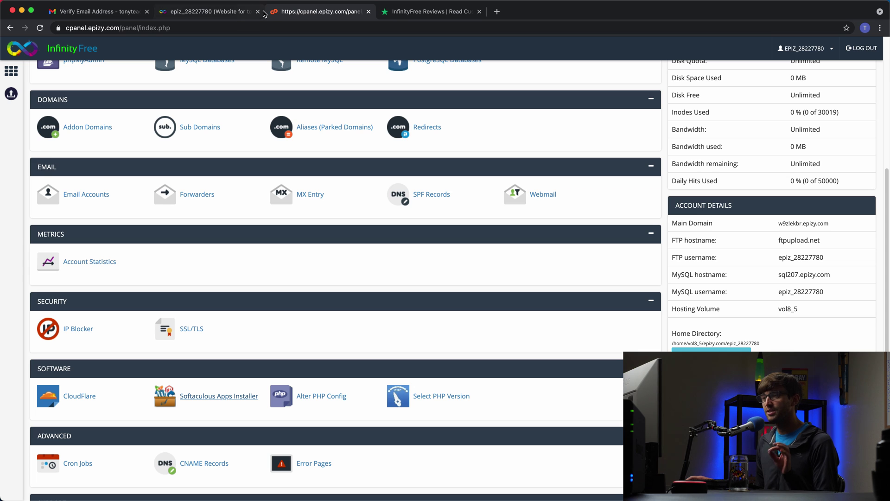
{"action": "left_click", "coordinate": [208, 11]}
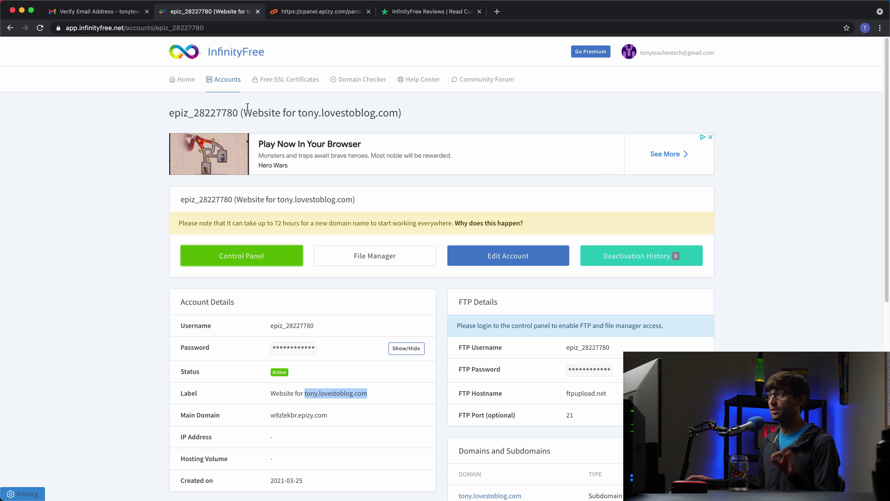
{"action": "left_click", "coordinate": [289, 87]}
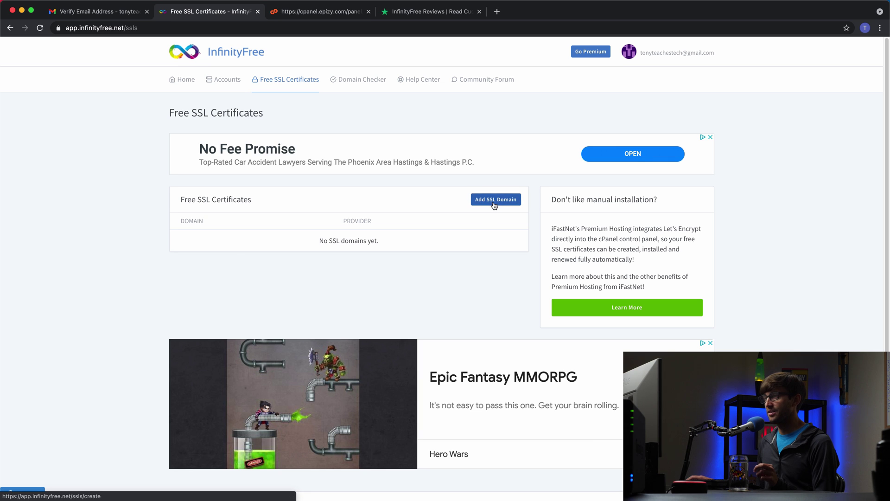
Try adding tony.lovestoblog.com as a custom SSL domain with Let's Encrypt.
{"action": "left_click", "coordinate": [495, 200]}
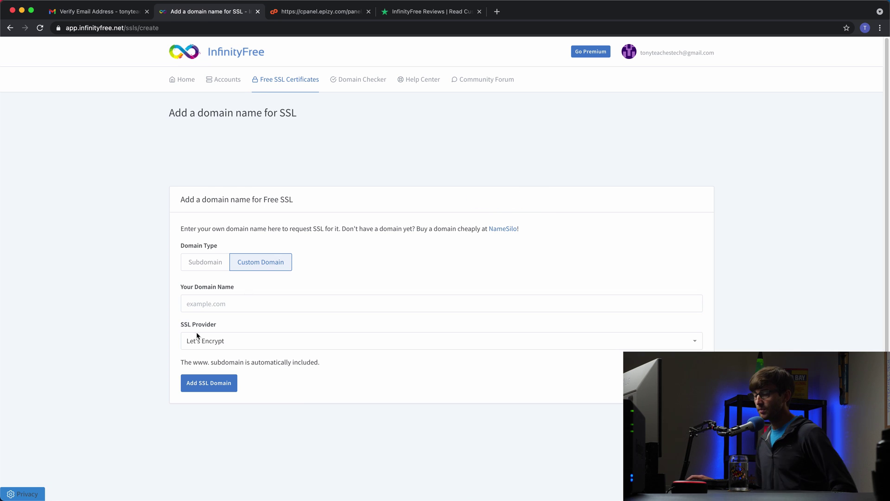
{"action": "left_click", "coordinate": [240, 305]}
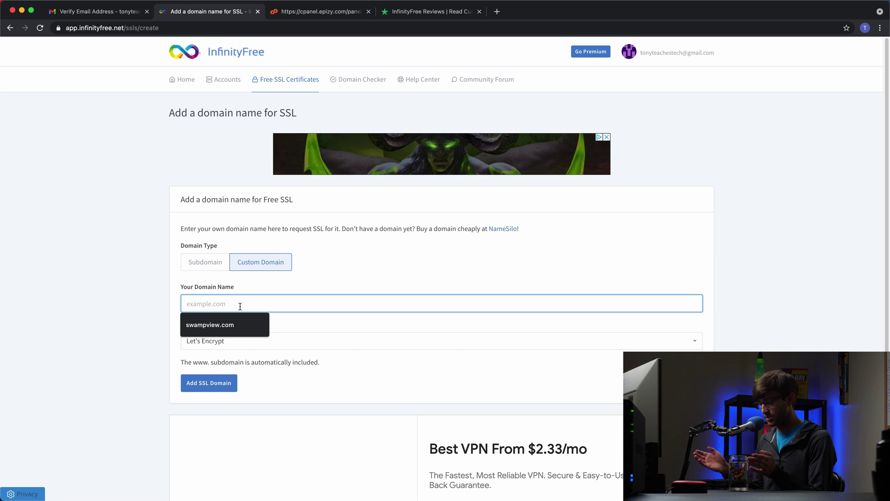
{"action": "type", "text": "tony."}
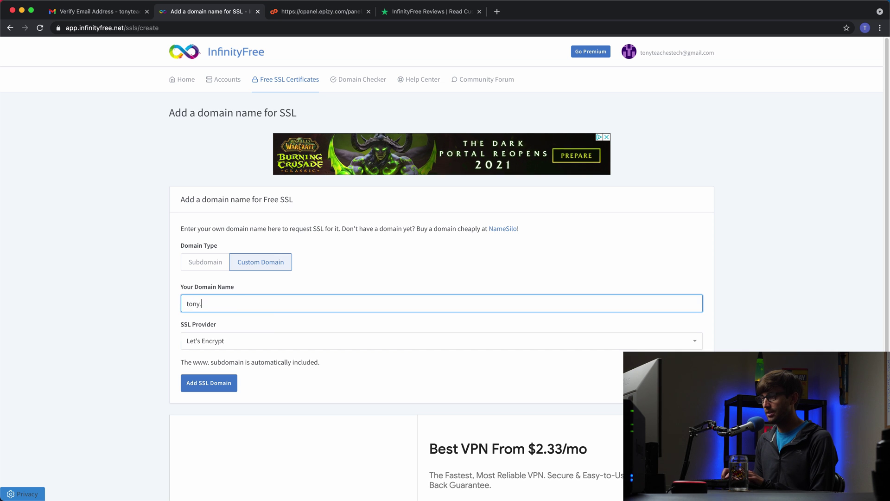
{"action": "type", "text": "lovestobl"}
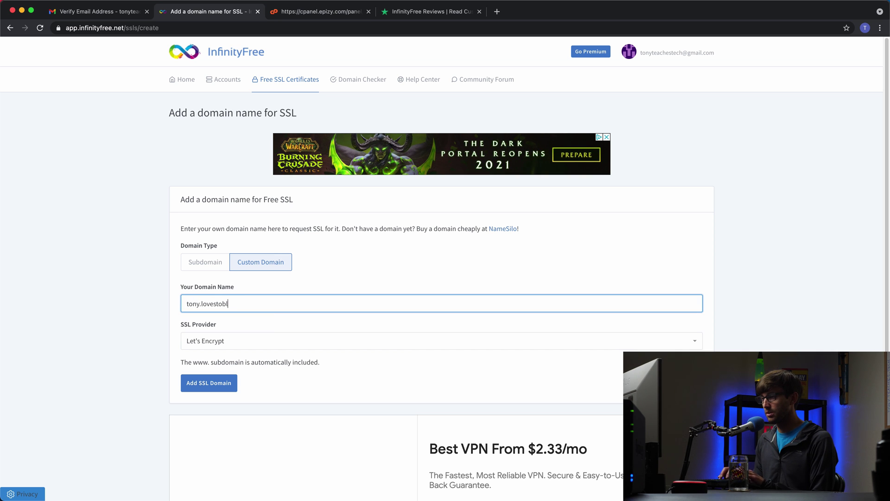
{"action": "type", "text": "og.com"}
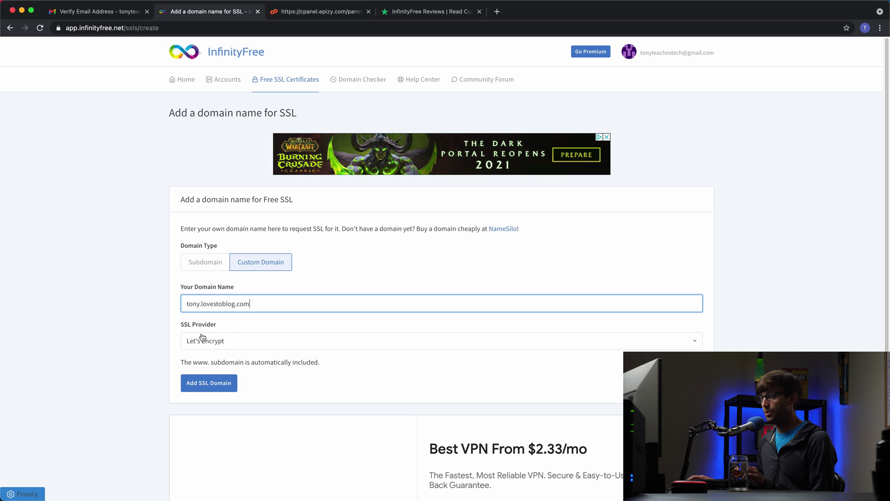
{"action": "left_click", "coordinate": [226, 340]}
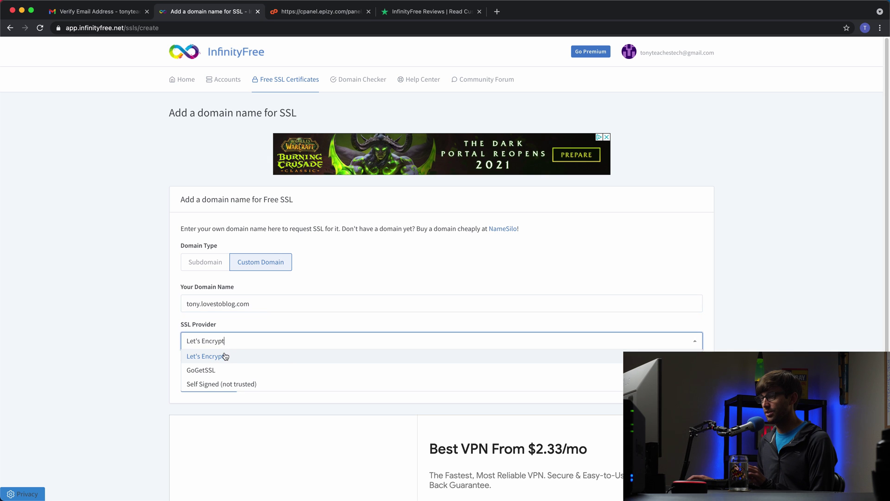
{"action": "left_click", "coordinate": [226, 356]}
{"action": "left_click", "coordinate": [213, 388]}
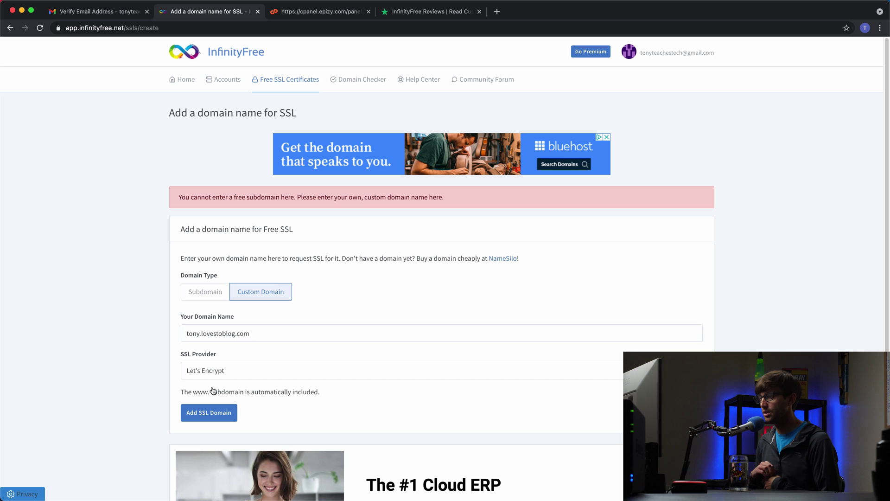
Switch to a free subdomain and enter 'tony' with the .lovestoblog.com extension.
{"action": "left_click", "coordinate": [210, 292]}
{"action": "left_click", "coordinate": [226, 338]}
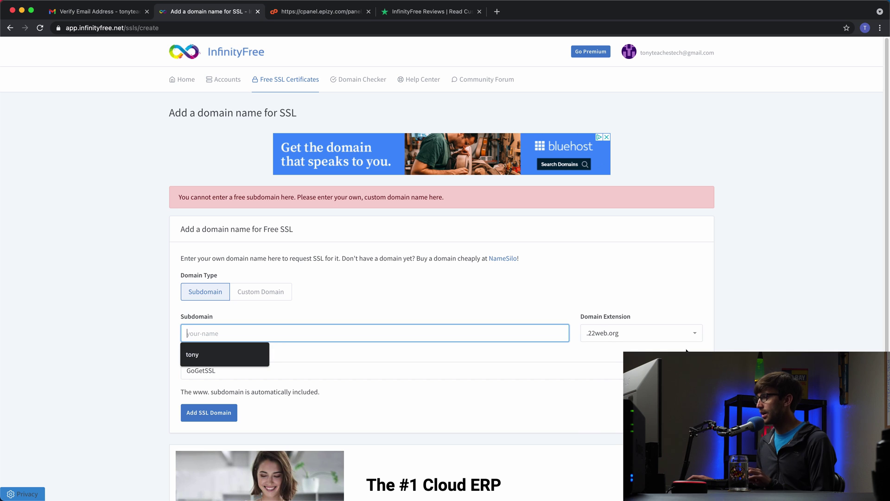
{"action": "left_click", "coordinate": [616, 334]}
{"action": "scroll", "coordinate": [640, 399], "scroll_direction": "down", "scroll_amount": 3}
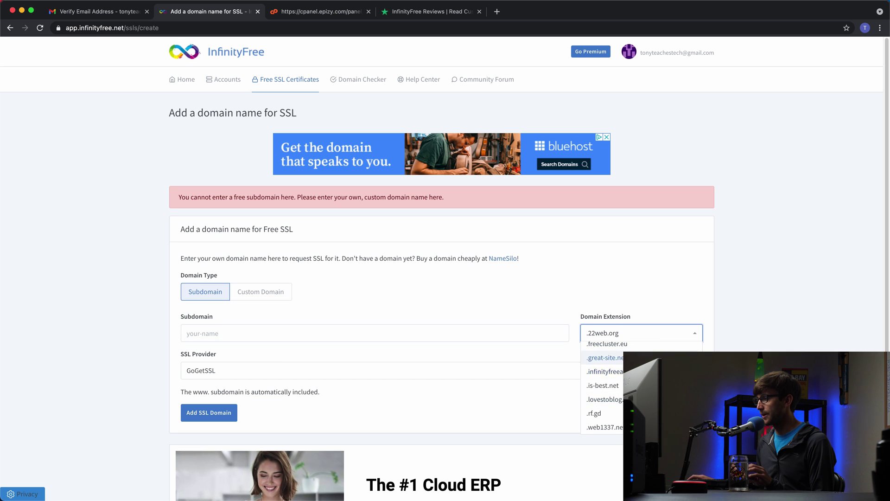
{"action": "left_click", "coordinate": [640, 399]}
{"action": "left_click", "coordinate": [500, 335]}
{"action": "type", "text": "tio"}
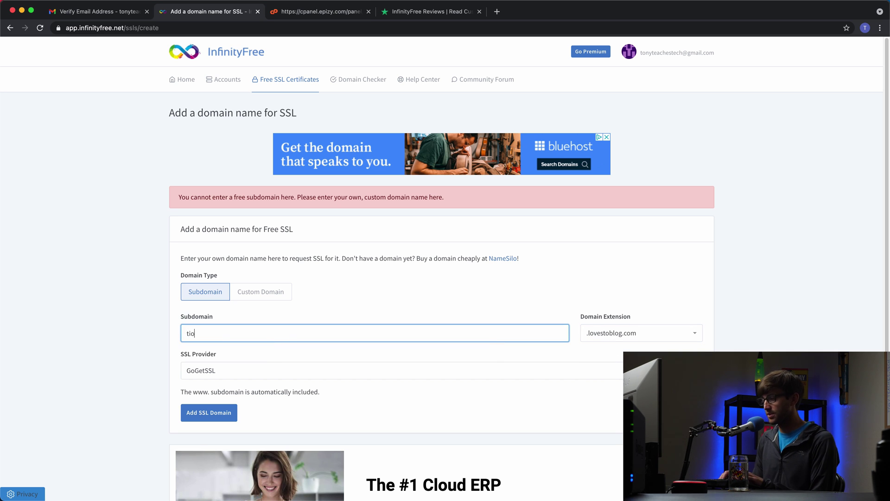
{"action": "key", "text": "BackSpace"}
{"action": "key", "text": "BackSpace"}
{"action": "type", "text": "ony"}
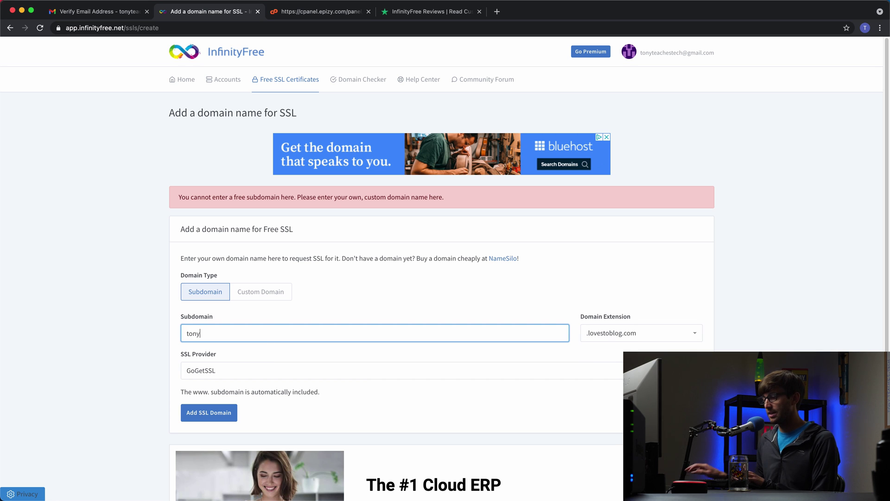
Keep GoGetSSL as the provider and submit the subdomain for SSL.
{"action": "left_click", "coordinate": [283, 370]}
{"action": "left_click", "coordinate": [214, 384]}
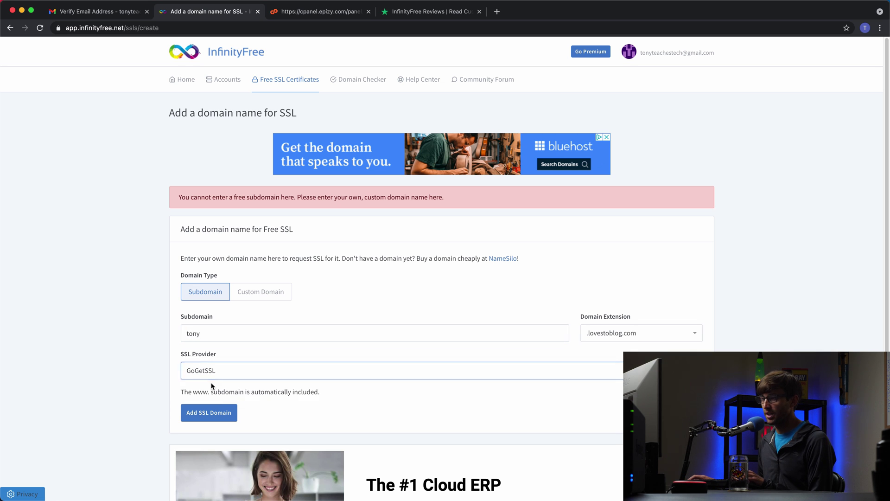
{"action": "left_click", "coordinate": [224, 374]}
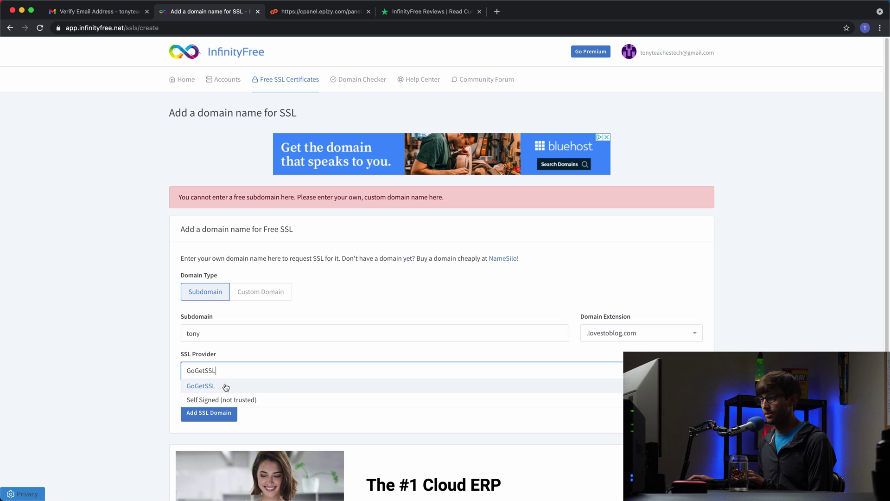
{"action": "left_click", "coordinate": [226, 386]}
{"action": "left_click", "coordinate": [218, 418]}
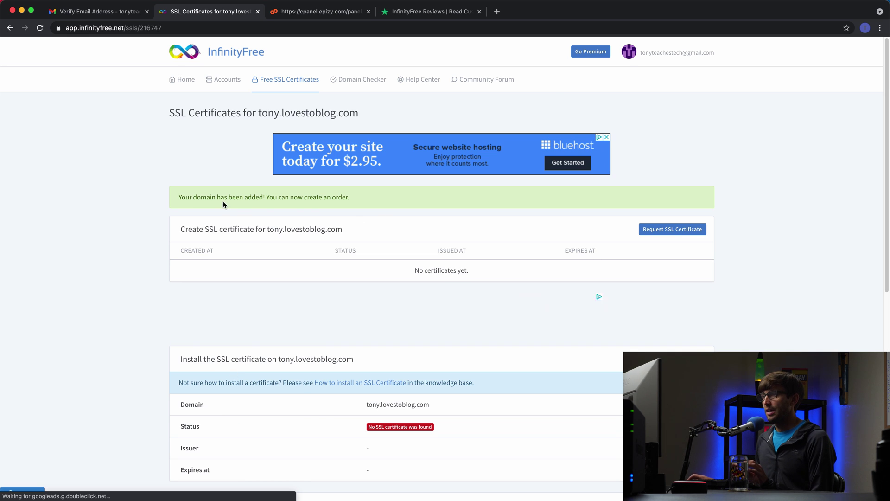
Review the new SSL domain page and request a certificate for tony.lovestoblog.com.
{"action": "left_click_drag", "start_coordinate": [192, 197], "coordinate": [351, 208]}
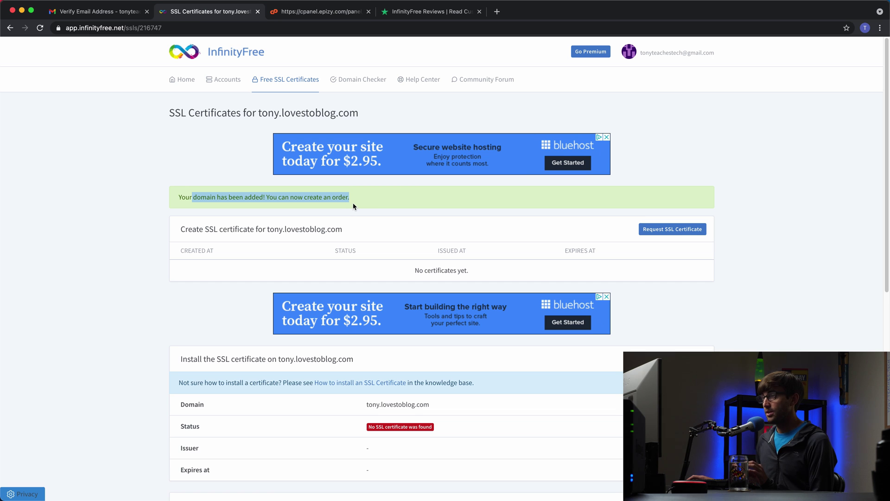
{"action": "left_click", "coordinate": [215, 287]}
{"action": "scroll", "coordinate": [214, 287], "scroll_direction": "down", "scroll_amount": 3}
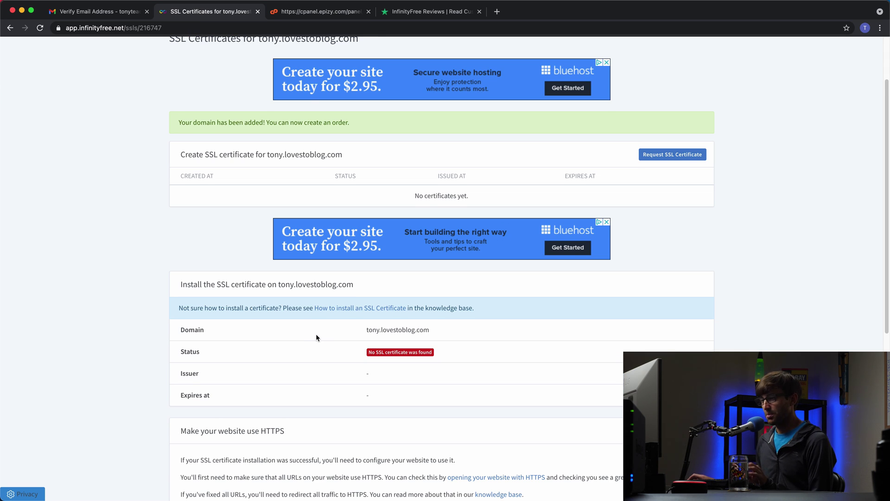
{"action": "scroll", "coordinate": [318, 336], "scroll_direction": "down", "scroll_amount": 1}
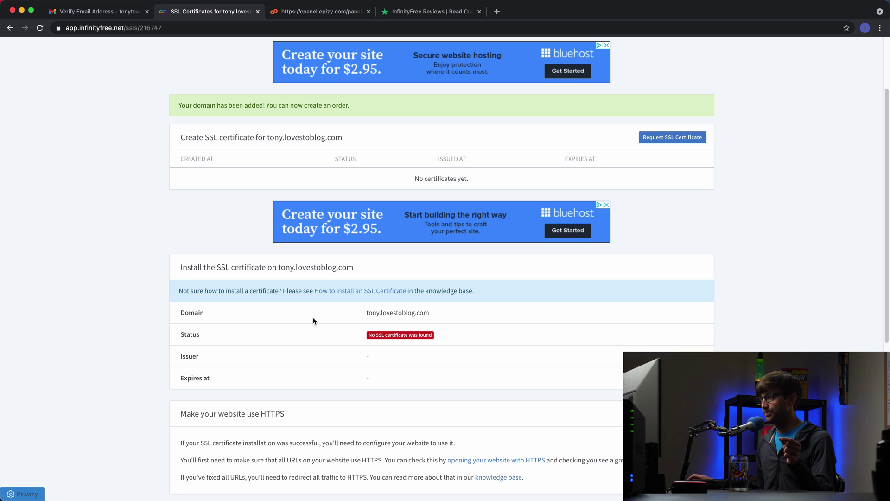
{"action": "scroll", "coordinate": [324, 330], "scroll_direction": "down", "scroll_amount": 5}
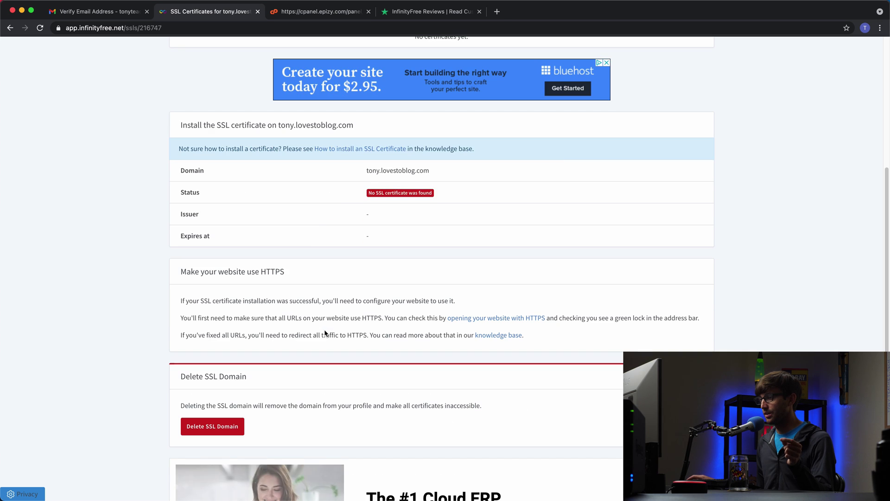
{"action": "scroll", "coordinate": [325, 329], "scroll_direction": "up", "scroll_amount": 1}
{"action": "scroll", "coordinate": [325, 330], "scroll_direction": "up", "scroll_amount": 5}
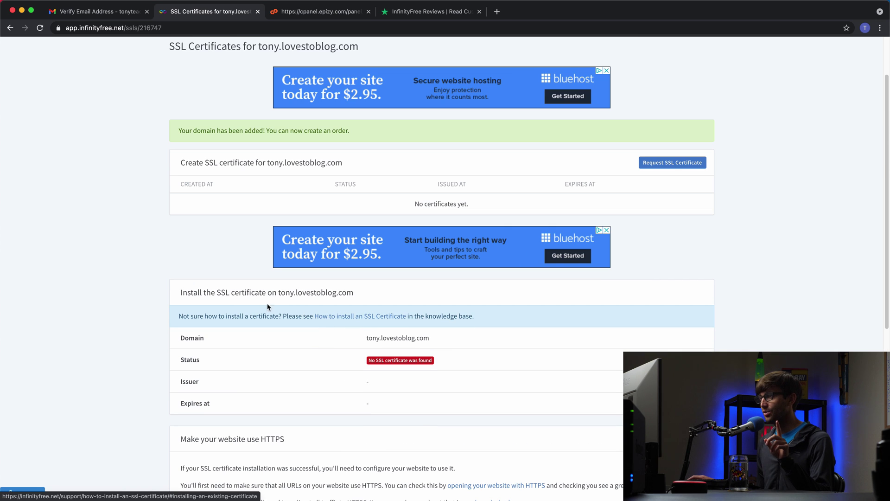
{"action": "left_click_drag", "start_coordinate": [181, 293], "coordinate": [335, 293]}
{"action": "scroll", "coordinate": [324, 283], "scroll_direction": "up", "scroll_amount": 1}
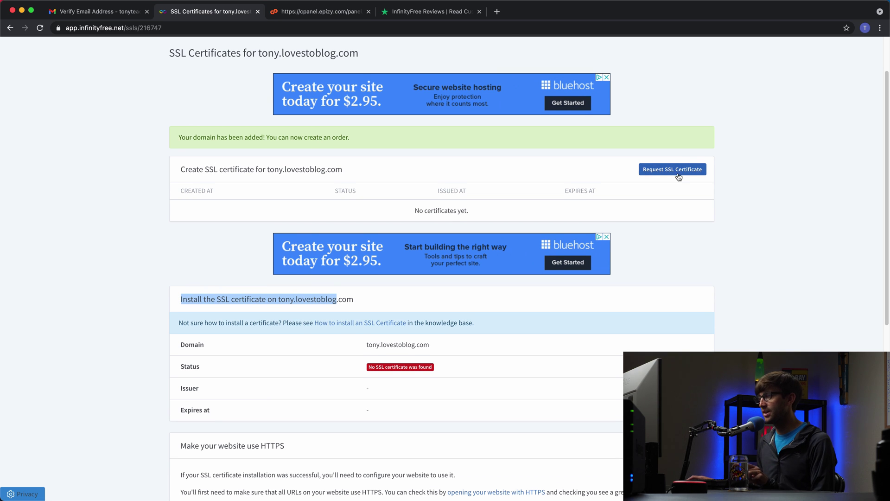
{"action": "scroll", "coordinate": [678, 177], "scroll_direction": "up", "scroll_amount": 1}
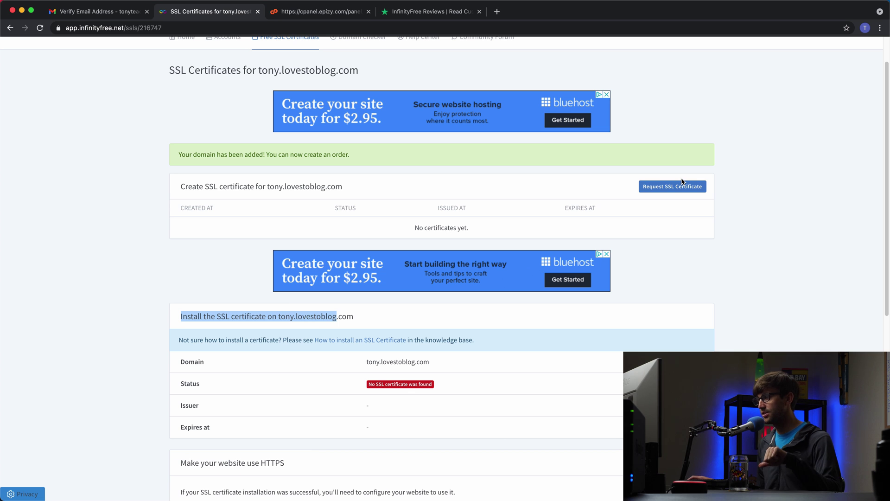
{"action": "left_click", "coordinate": [682, 187]}
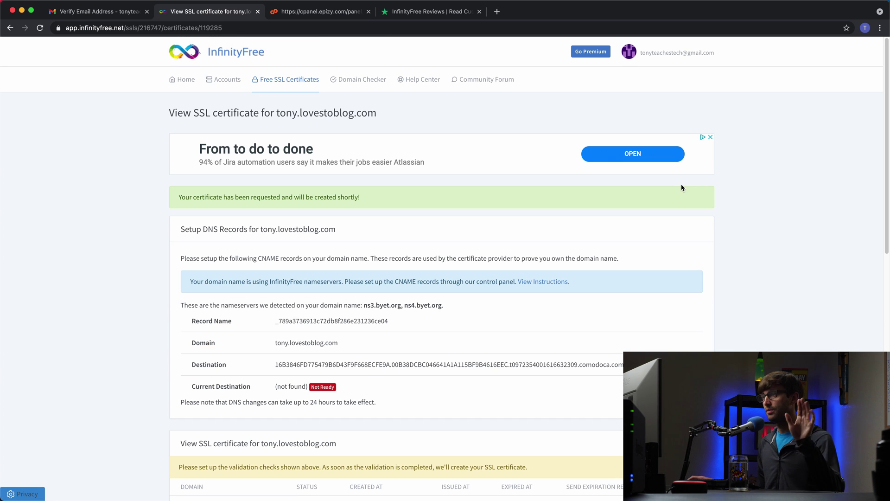
Select the full CNAME Record Name value of the pending certificate.
{"action": "scroll", "coordinate": [283, 230], "scroll_direction": "down", "scroll_amount": 1}
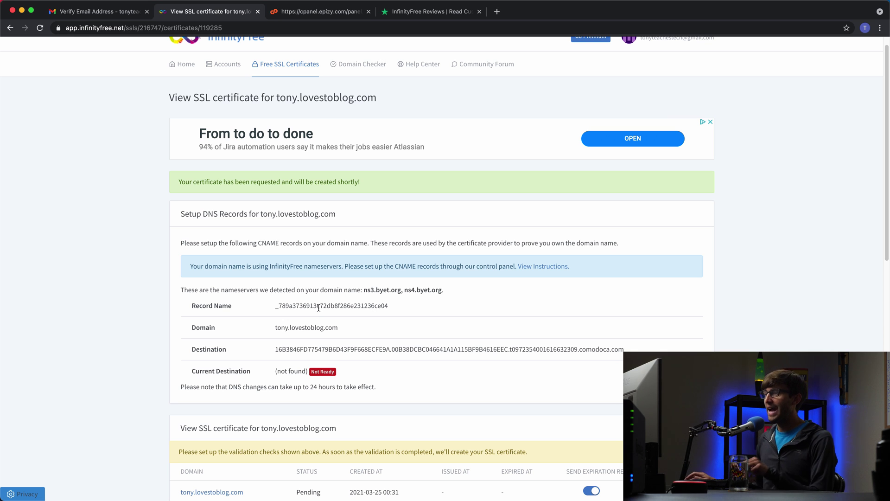
{"action": "double_click", "coordinate": [287, 302]}
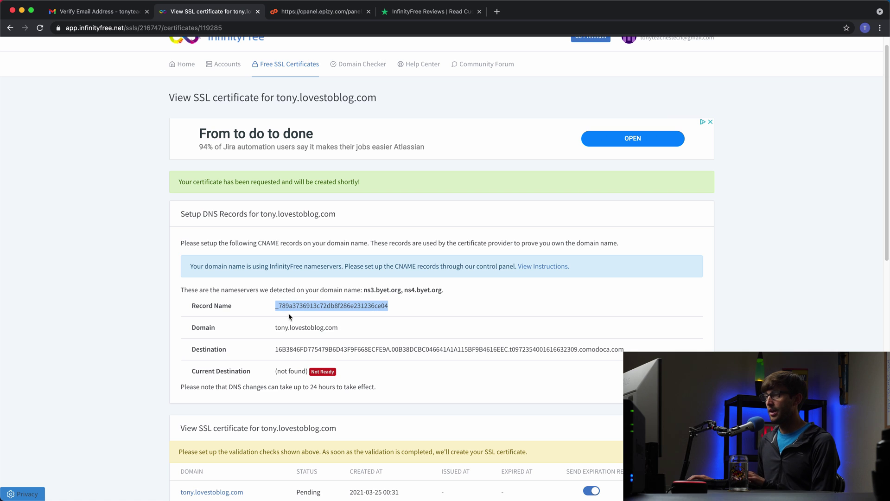
{"action": "double_click", "coordinate": [303, 306]}
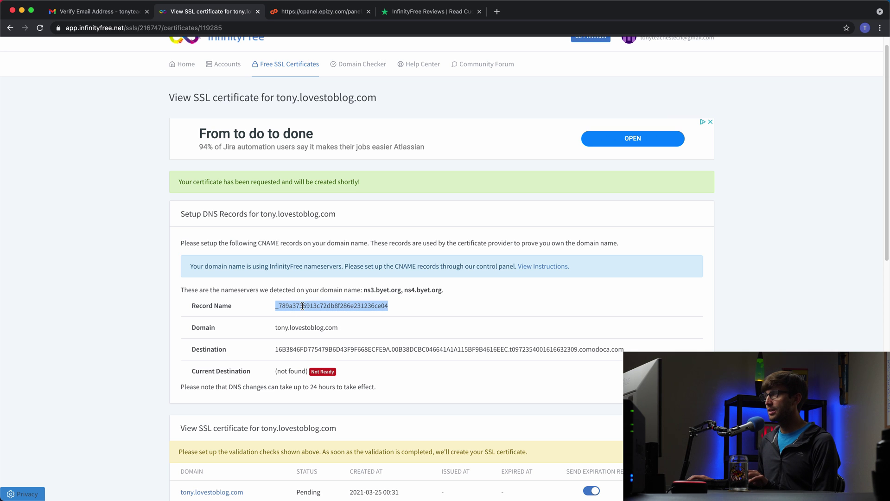
Open Accounts in a new tab and reach the hosting account's control panel Domains section.
{"action": "right_click", "coordinate": [227, 64]}
{"action": "left_click", "coordinate": [241, 68]}
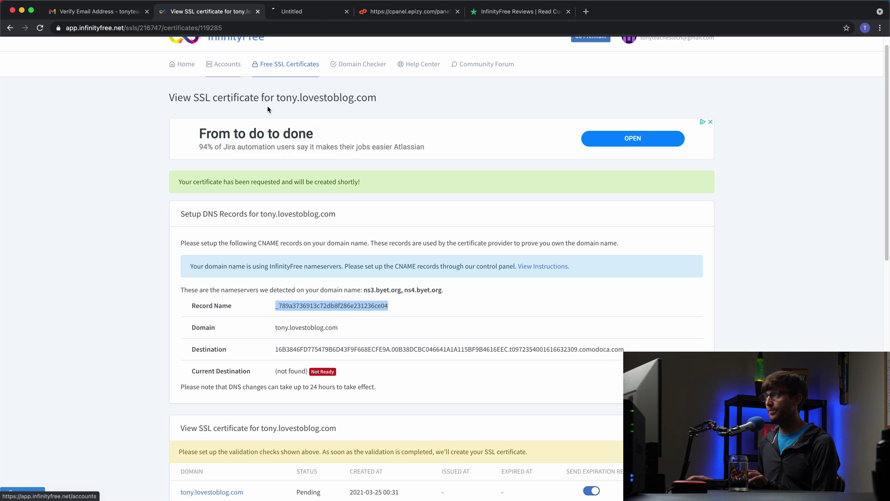
{"action": "left_click", "coordinate": [332, 14]}
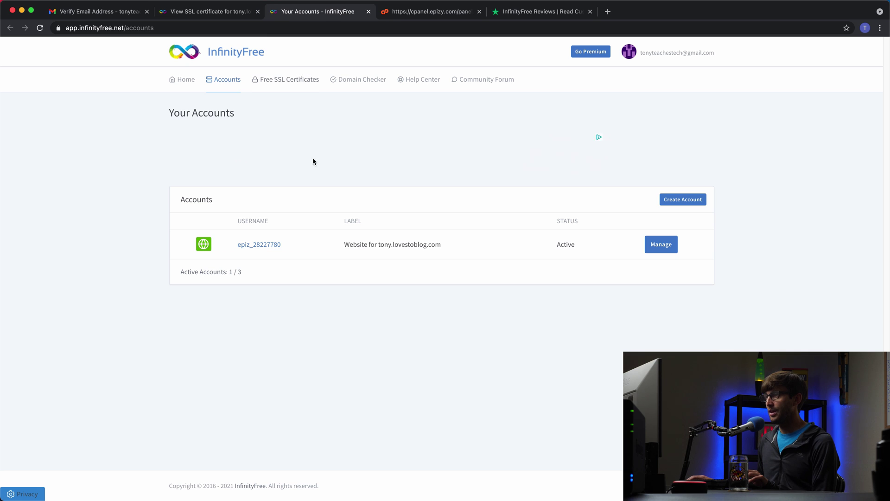
{"action": "left_click", "coordinate": [664, 244]}
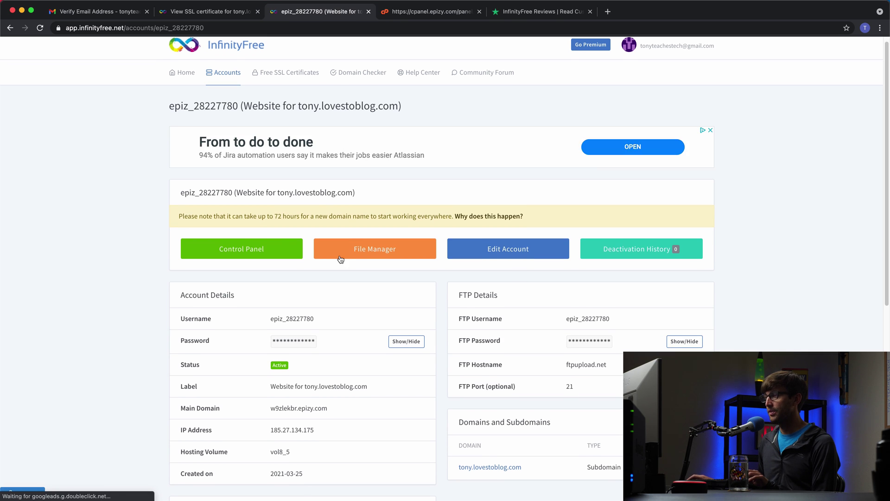
{"action": "left_click", "coordinate": [279, 242]}
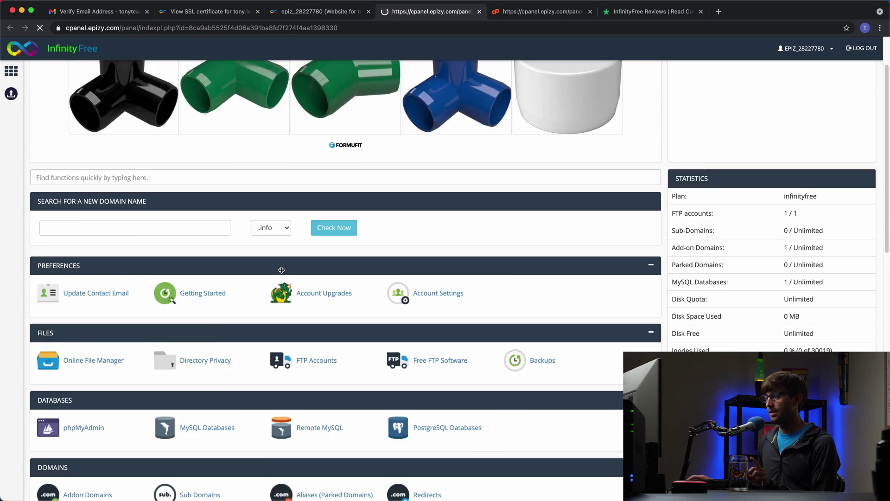
{"action": "scroll", "coordinate": [318, 210], "scroll_direction": "down", "scroll_amount": 3}
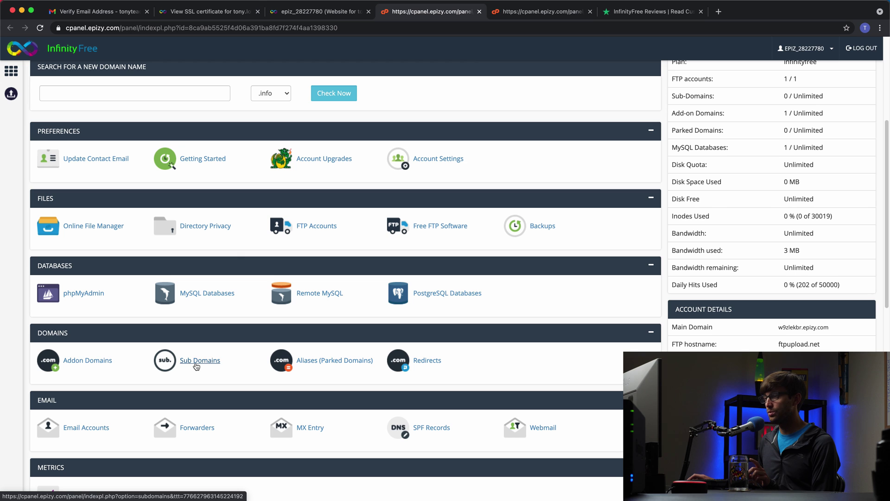
{"action": "scroll", "coordinate": [334, 363], "scroll_direction": "down", "scroll_amount": 1}
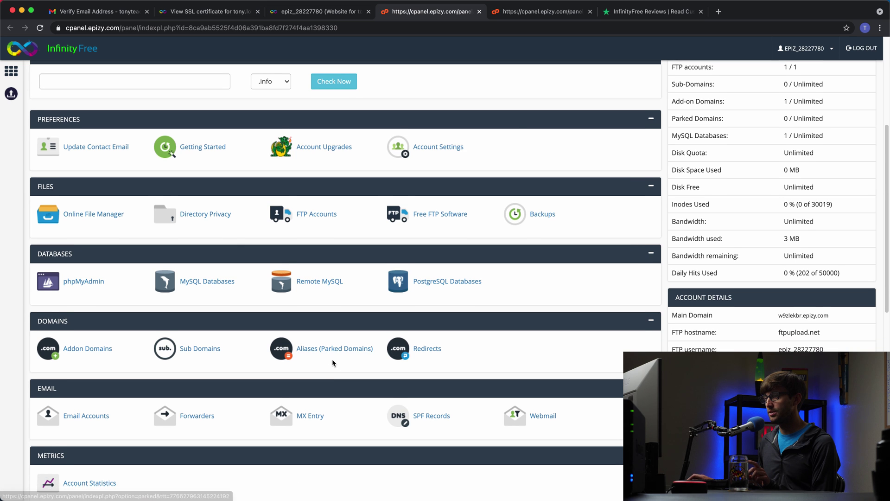
Search the control panel for 'dns', open CNAME Records, and dismiss the advert.
{"action": "scroll", "coordinate": [332, 358], "scroll_direction": "down", "scroll_amount": 5}
{"action": "scroll", "coordinate": [230, 241], "scroll_direction": "up", "scroll_amount": 10}
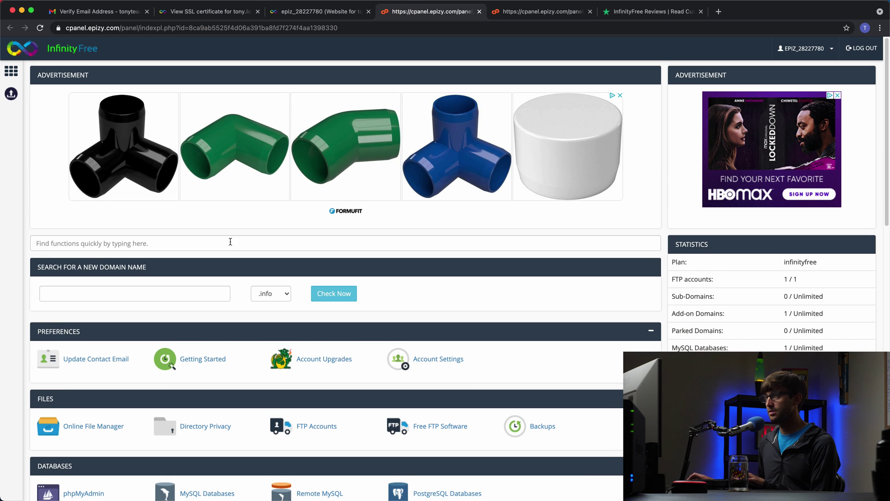
{"action": "left_click", "coordinate": [143, 294]}
{"action": "type", "text": "dns"}
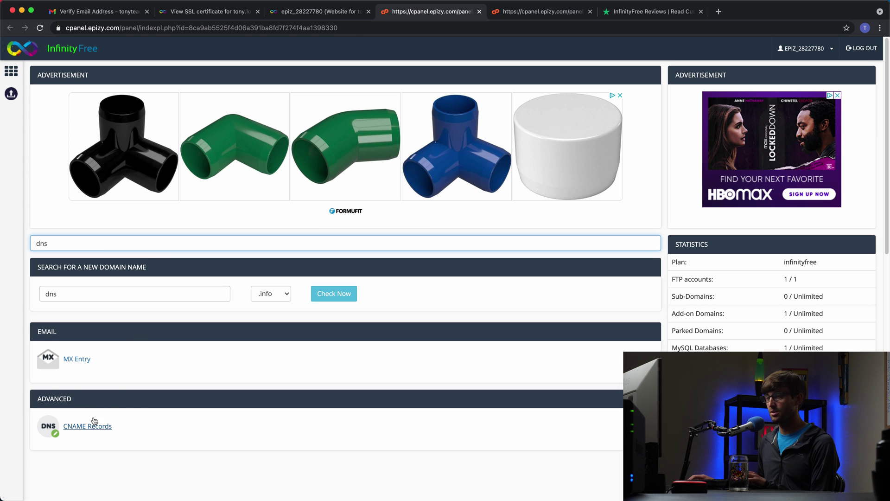
{"action": "left_click", "coordinate": [97, 426]}
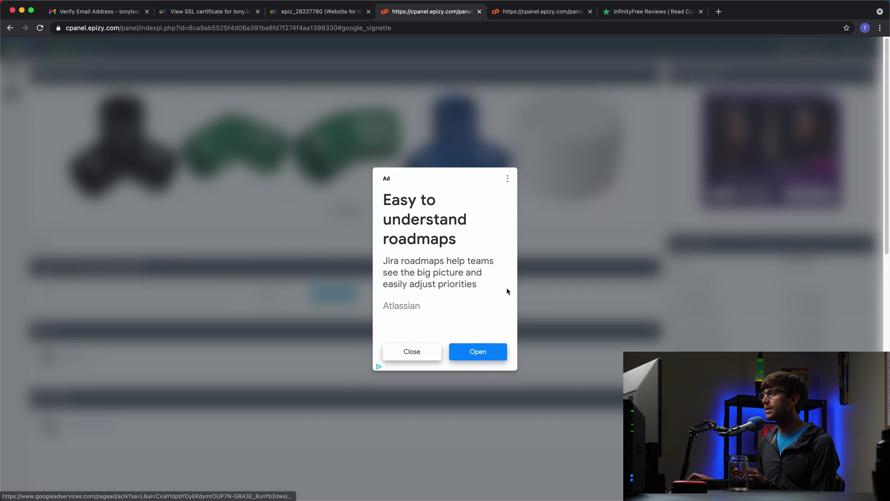
{"action": "left_click", "coordinate": [509, 179]}
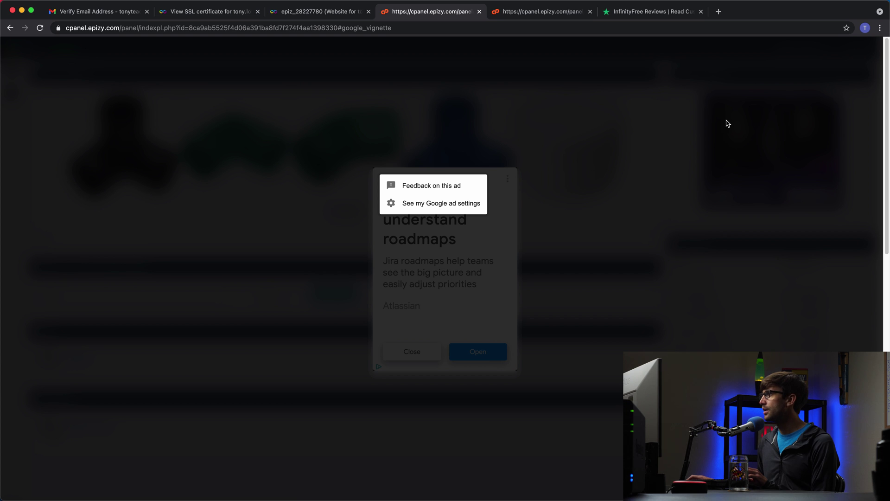
{"action": "left_click", "coordinate": [171, 157]}
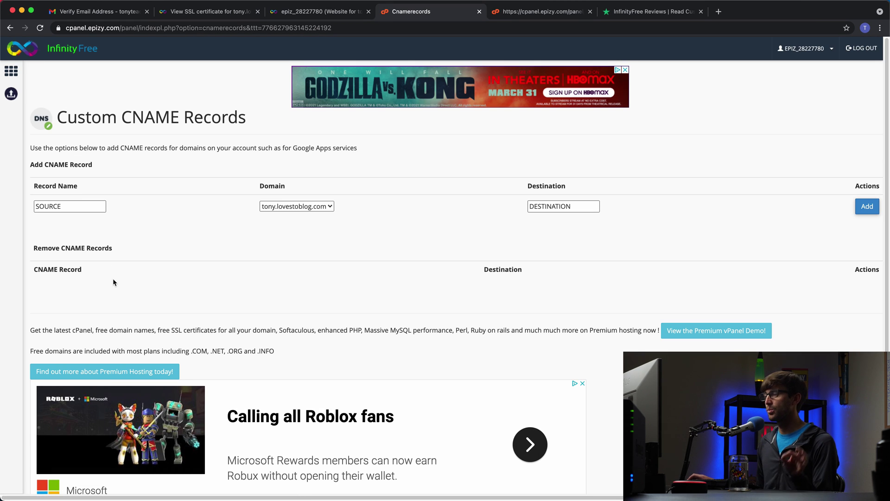
Copy the certificate's validation Record Name into the new CNAME record form.
{"action": "left_click", "coordinate": [70, 205]}
{"action": "left_click", "coordinate": [306, 12]}
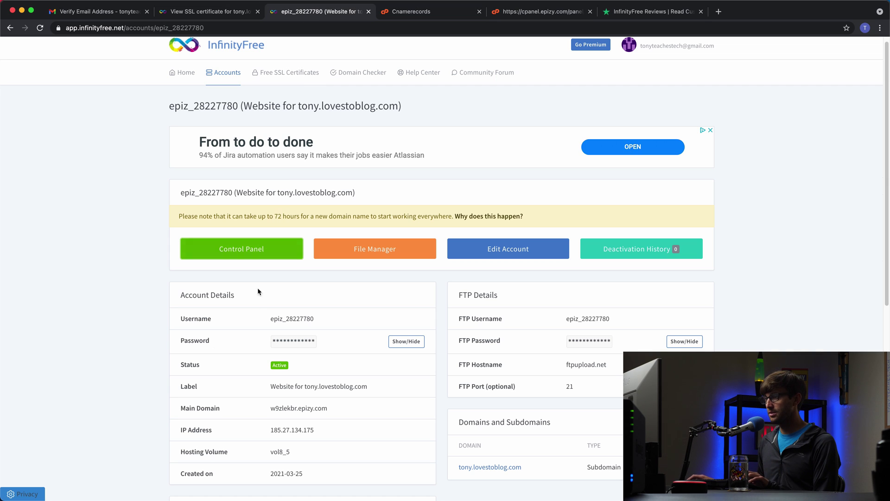
{"action": "left_click", "coordinate": [219, 18]}
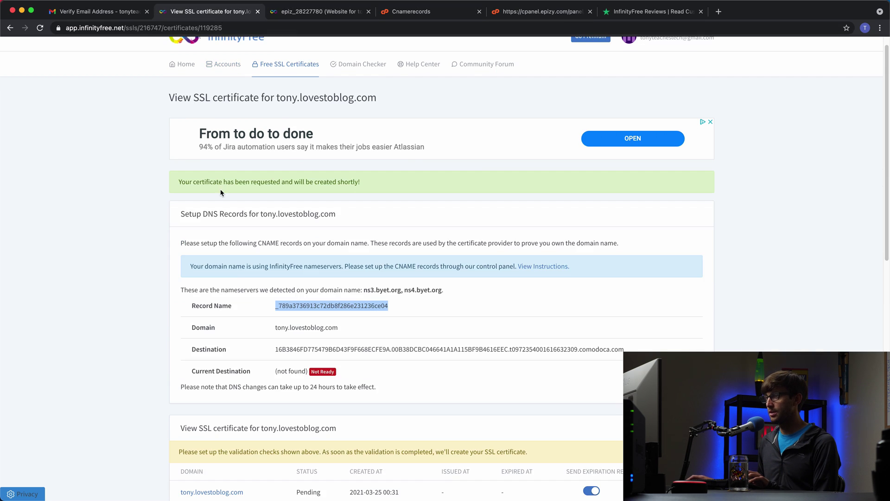
{"action": "double_click", "coordinate": [306, 305]}
{"action": "key", "text": "super+c"}
{"action": "left_click", "coordinate": [452, 12]}
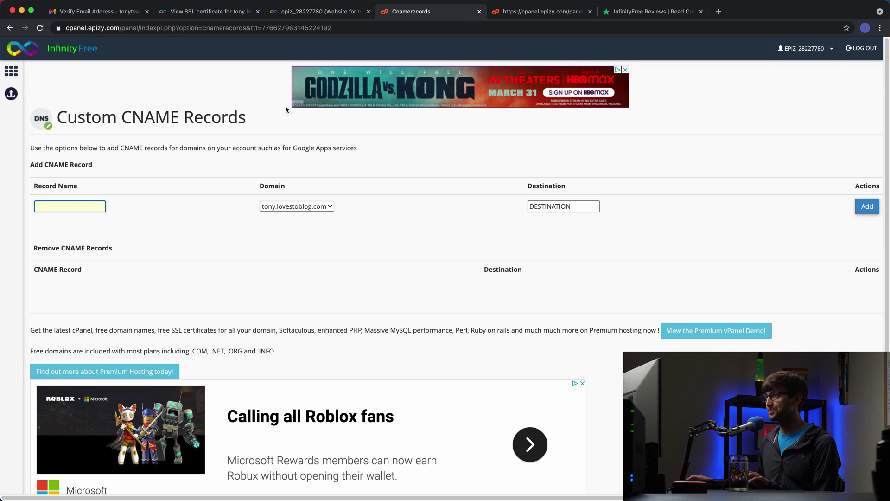
{"action": "key", "text": "super+v"}
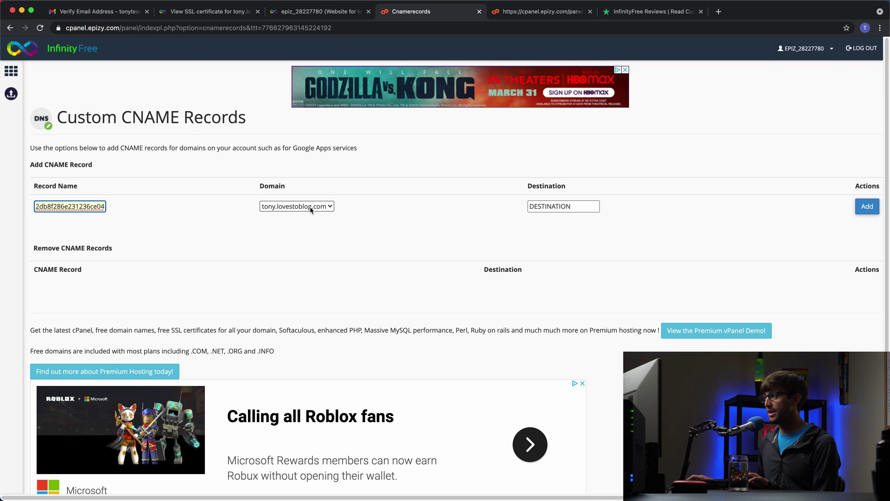
Copy the comodoca.com Destination value into the form and add the CNAME record.
{"action": "left_click", "coordinate": [330, 17]}
{"action": "left_click", "coordinate": [218, 13]}
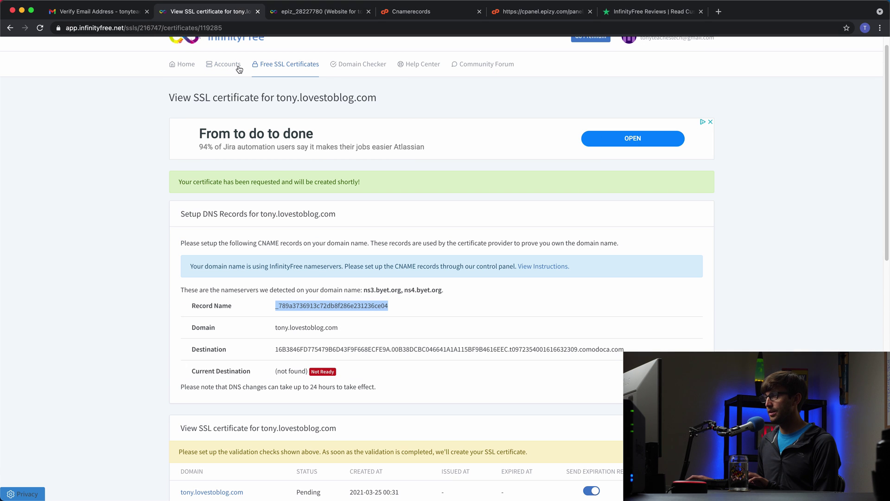
{"action": "double_click", "coordinate": [320, 346]}
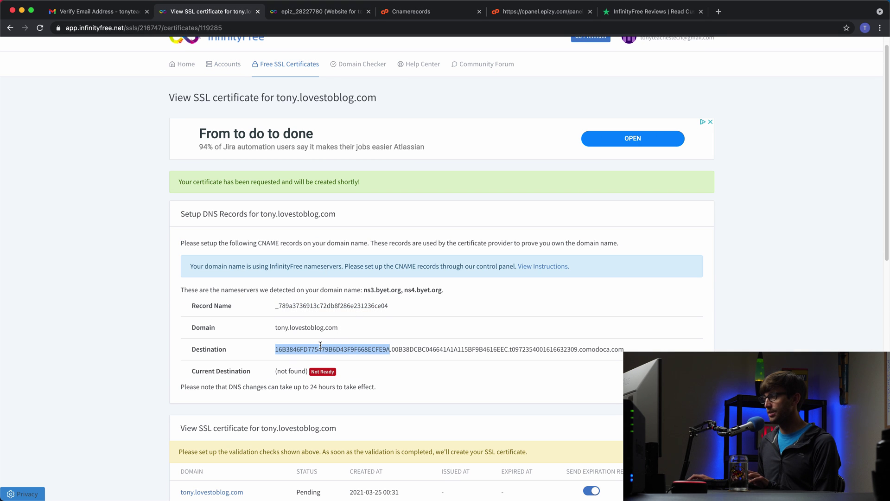
{"action": "left_click_drag", "start_coordinate": [320, 346], "coordinate": [620, 348]}
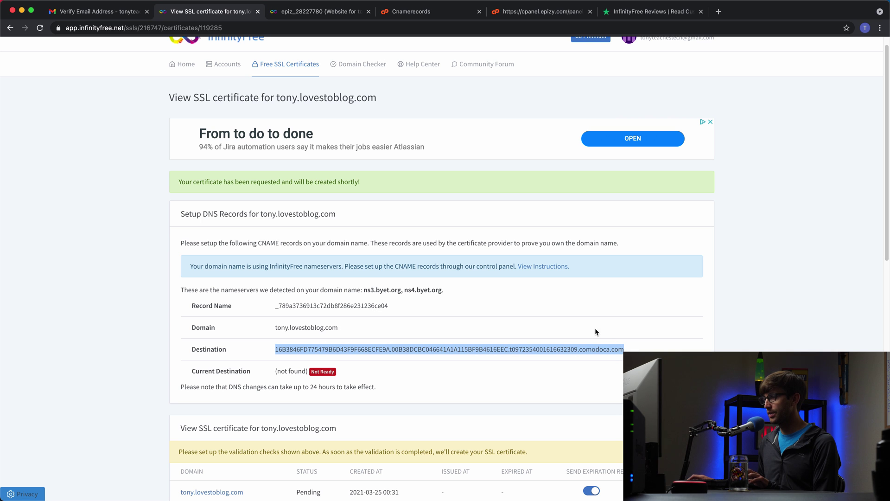
{"action": "left_click", "coordinate": [403, 17]}
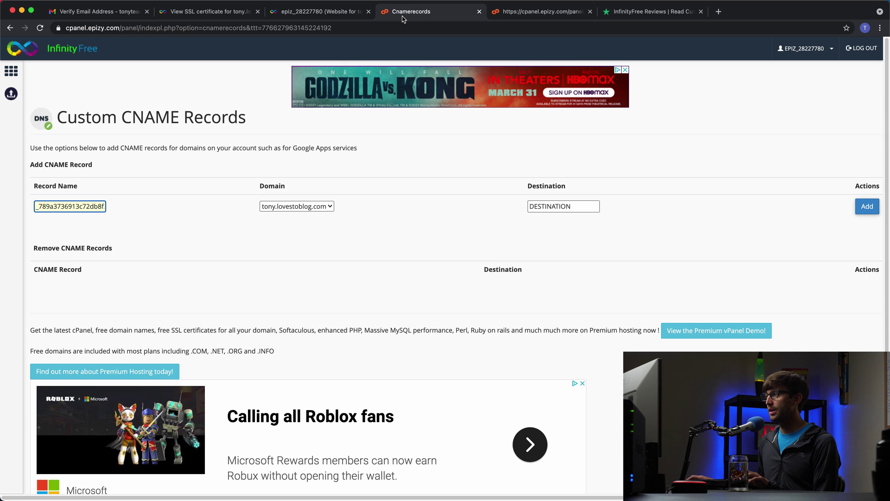
{"action": "left_click", "coordinate": [541, 206]}
{"action": "key", "text": "super+v"}
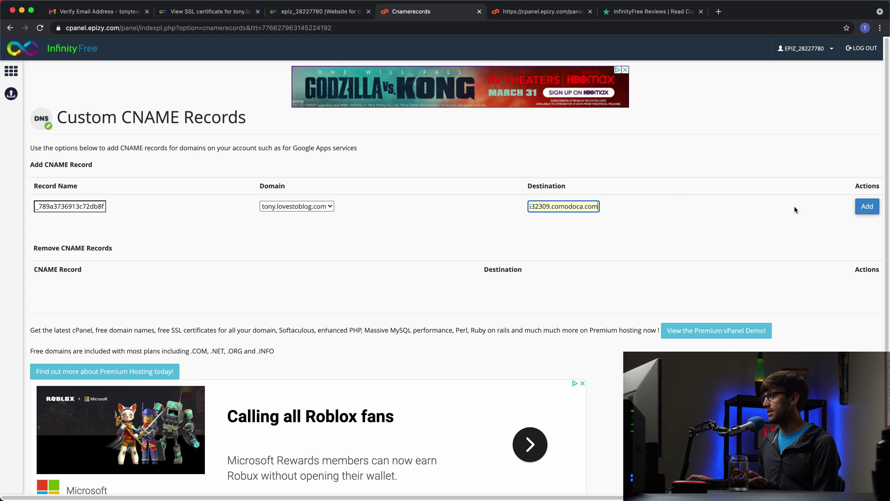
{"action": "left_click", "coordinate": [865, 208]}
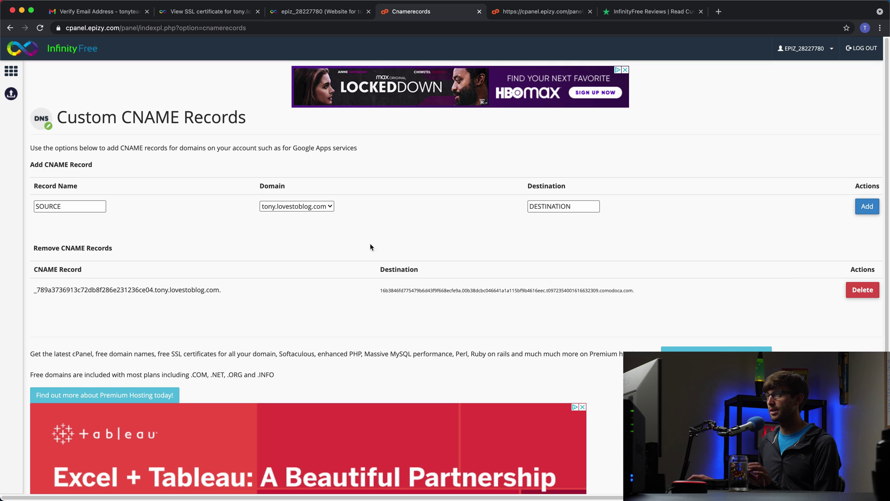
Search the control panel for 'ssl', open SSL/TLS, and configure tony.lovestoblog.com.
{"action": "left_click", "coordinate": [13, 71]}
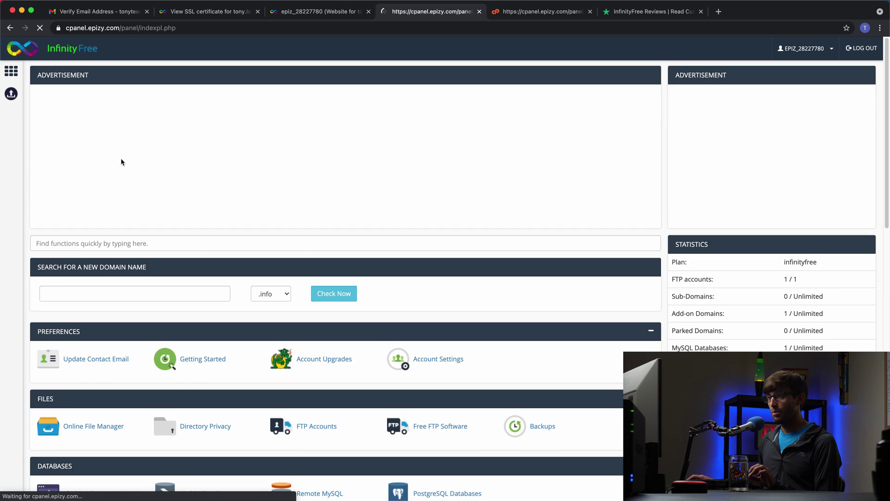
{"action": "scroll", "coordinate": [324, 297], "scroll_direction": "down", "scroll_amount": 5}
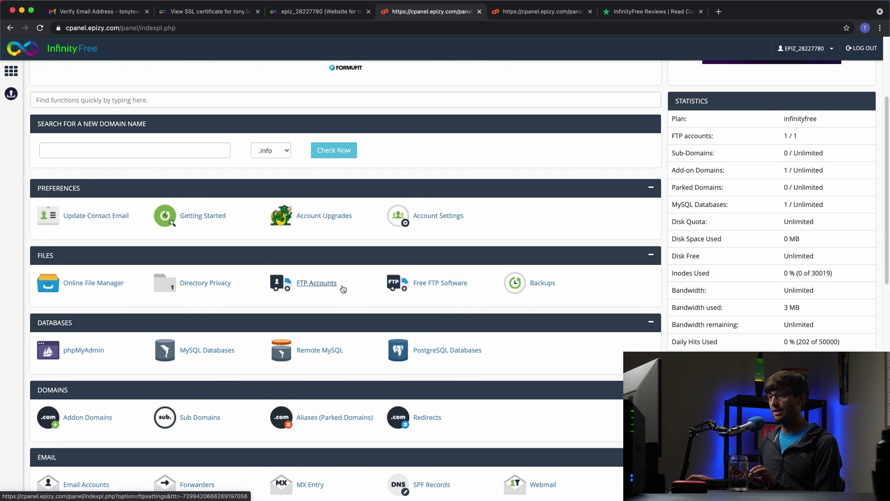
{"action": "scroll", "coordinate": [338, 306], "scroll_direction": "down", "scroll_amount": 3}
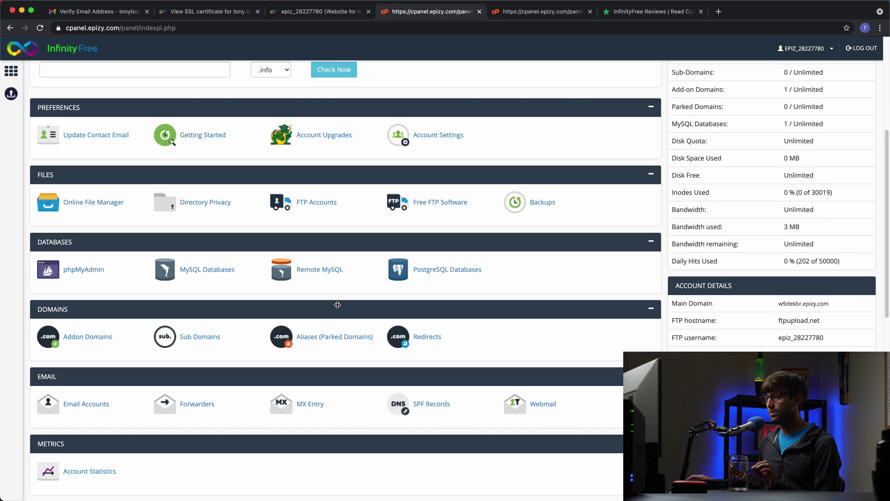
{"action": "scroll", "coordinate": [338, 304], "scroll_direction": "up", "scroll_amount": 8}
{"action": "left_click", "coordinate": [141, 237]}
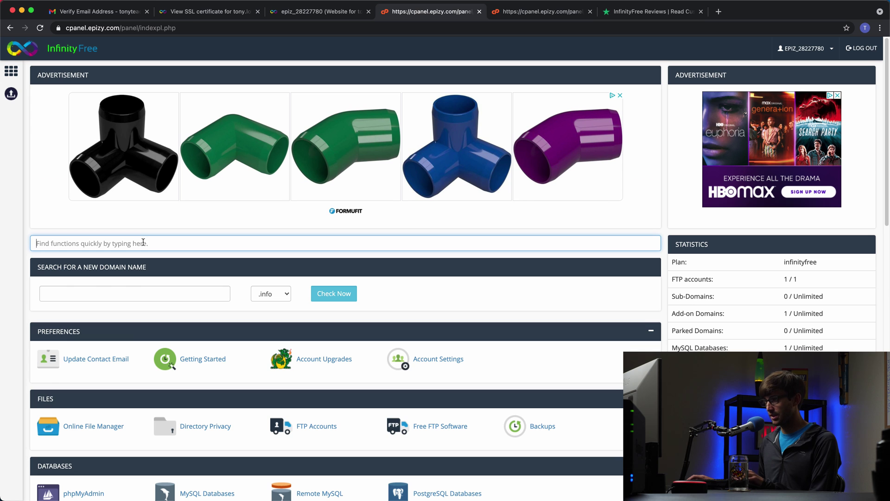
{"action": "type", "text": "ssl"}
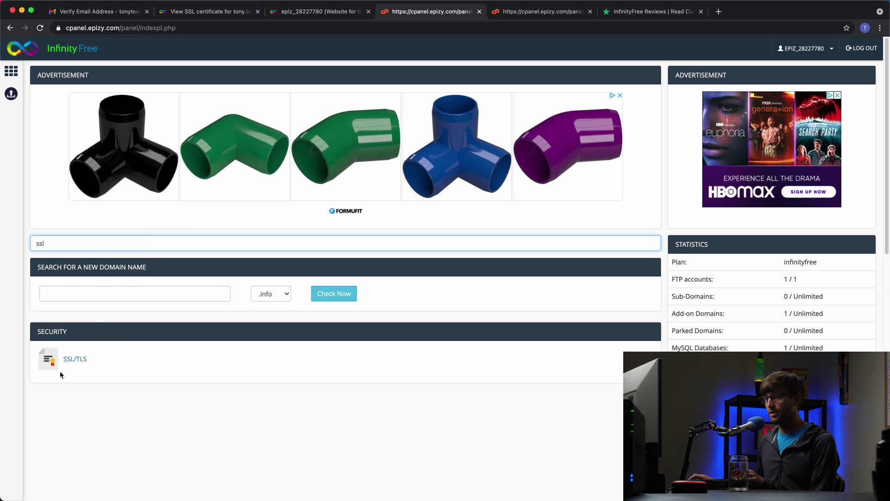
{"action": "left_click", "coordinate": [75, 359]}
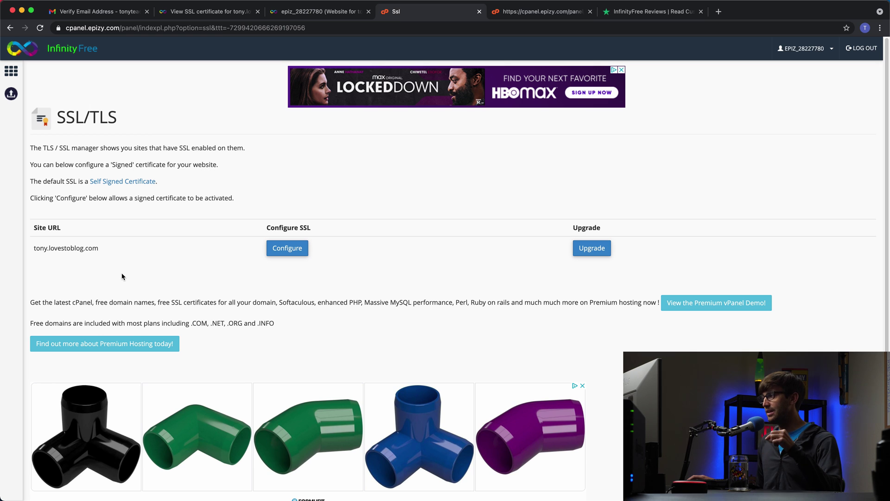
{"action": "left_click", "coordinate": [285, 250]}
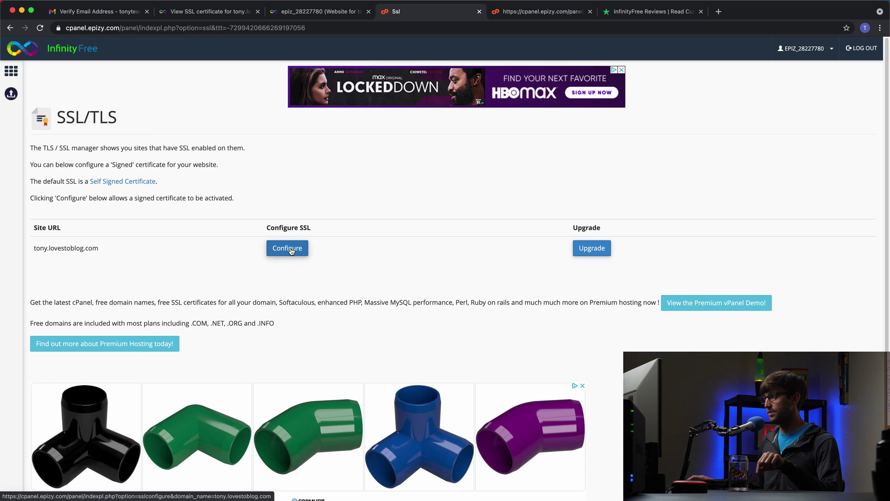
{"action": "left_click", "coordinate": [290, 250]}
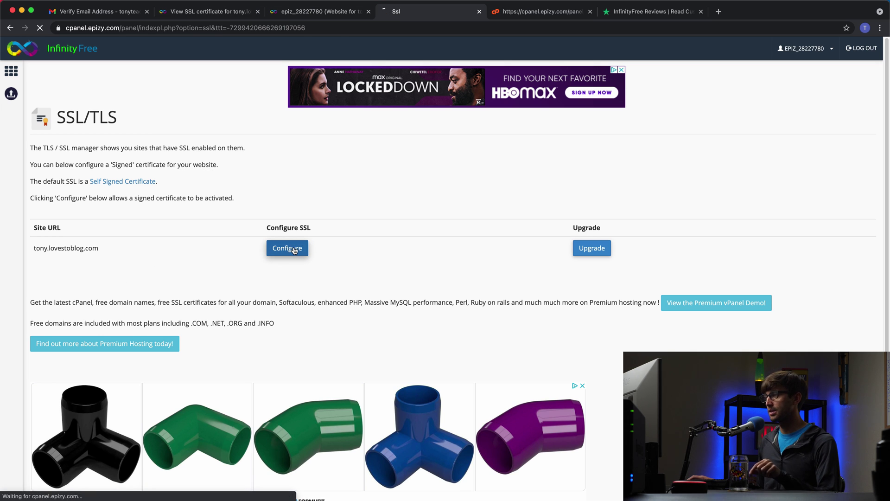
{"action": "scroll", "coordinate": [213, 232], "scroll_direction": "down", "scroll_amount": 2}
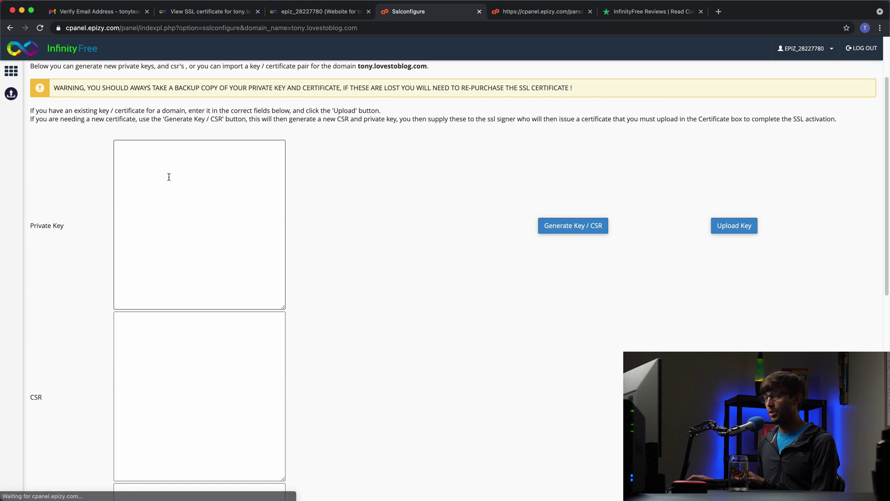
{"action": "scroll", "coordinate": [227, 278], "scroll_direction": "down", "scroll_amount": 4}
{"action": "scroll", "coordinate": [253, 334], "scroll_direction": "up", "scroll_amount": 4}
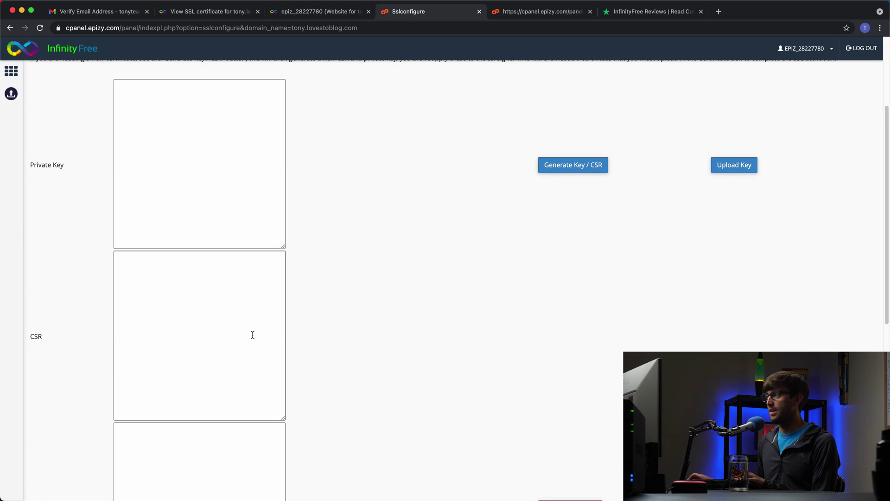
Close the extra control panel tab and copy the private key from the certificate details.
{"action": "left_click", "coordinate": [532, 11]}
{"action": "left_click", "coordinate": [591, 12]}
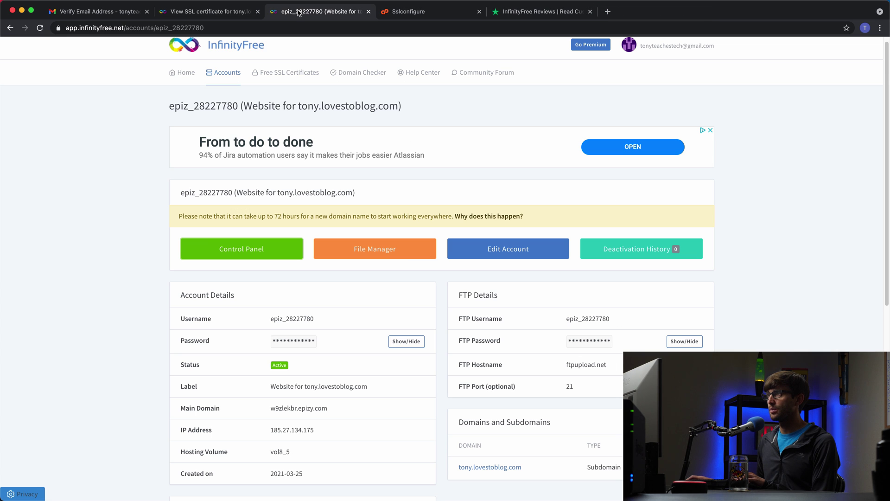
{"action": "left_click", "coordinate": [211, 12]}
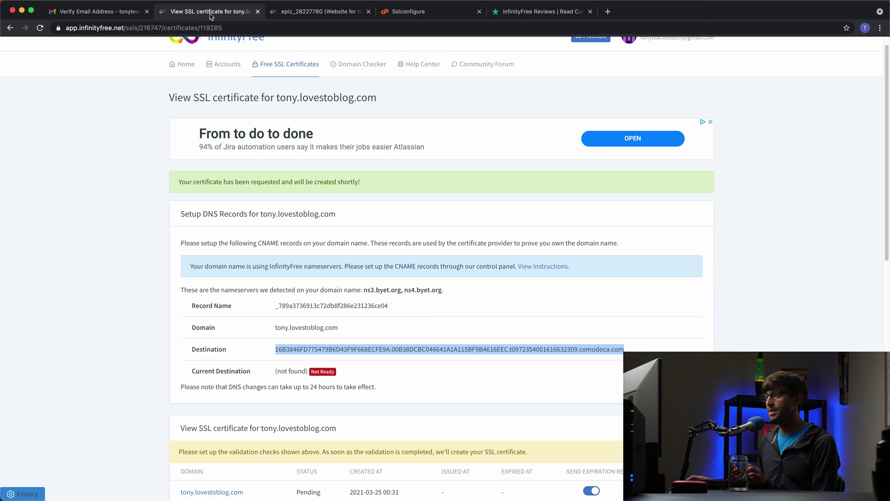
{"action": "scroll", "coordinate": [324, 209], "scroll_direction": "down", "scroll_amount": 1}
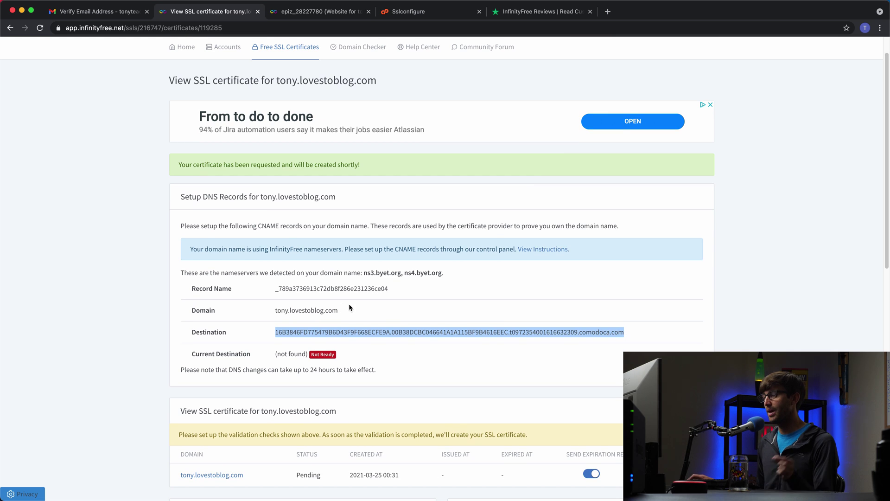
{"action": "left_click", "coordinate": [350, 306]}
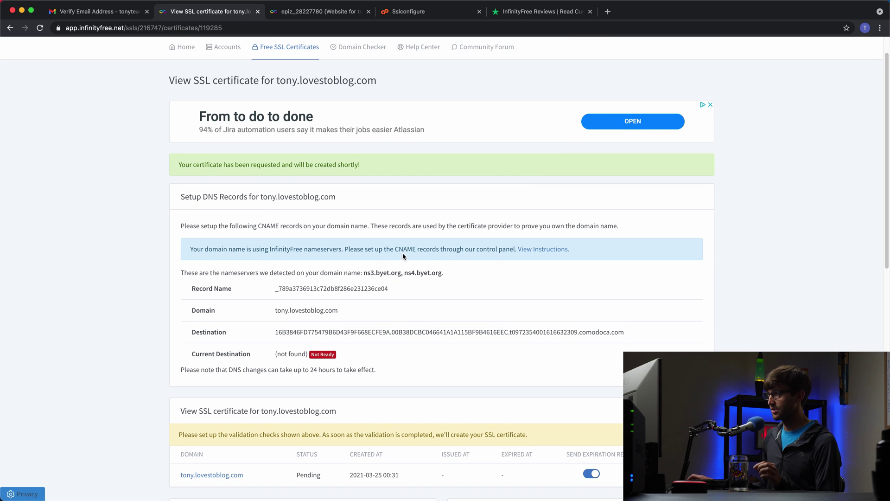
{"action": "scroll", "coordinate": [402, 253], "scroll_direction": "down", "scroll_amount": 5}
{"action": "scroll", "coordinate": [402, 250], "scroll_direction": "down", "scroll_amount": 4}
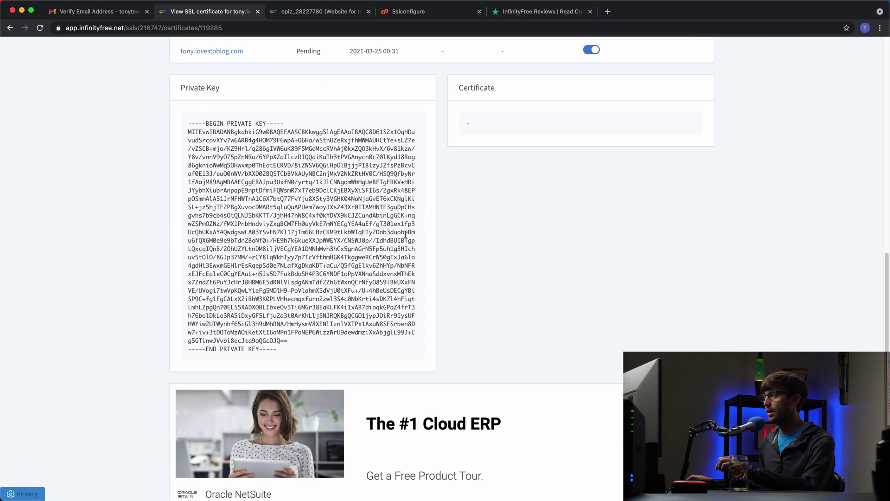
{"action": "left_click_drag", "start_coordinate": [323, 286], "coordinate": [188, 286]}
{"action": "key", "text": "super+a"}
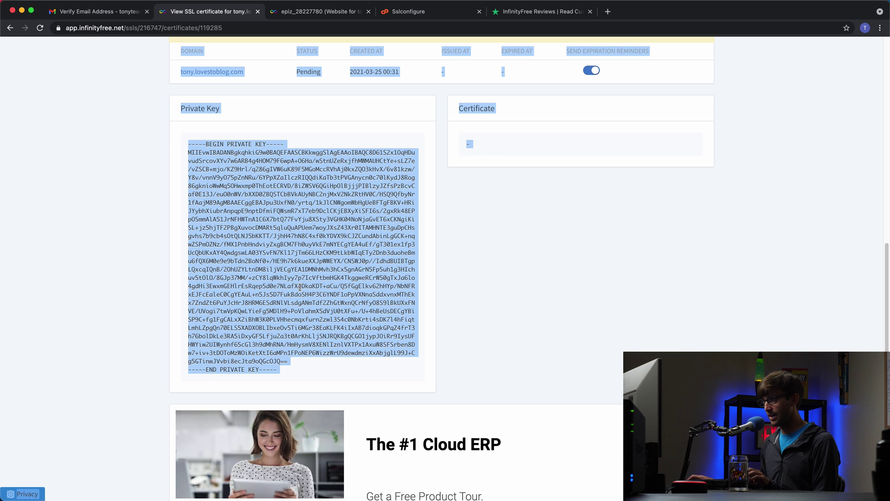
{"action": "left_click", "coordinate": [286, 376]}
{"action": "left_click_drag", "start_coordinate": [286, 376], "coordinate": [179, 144]}
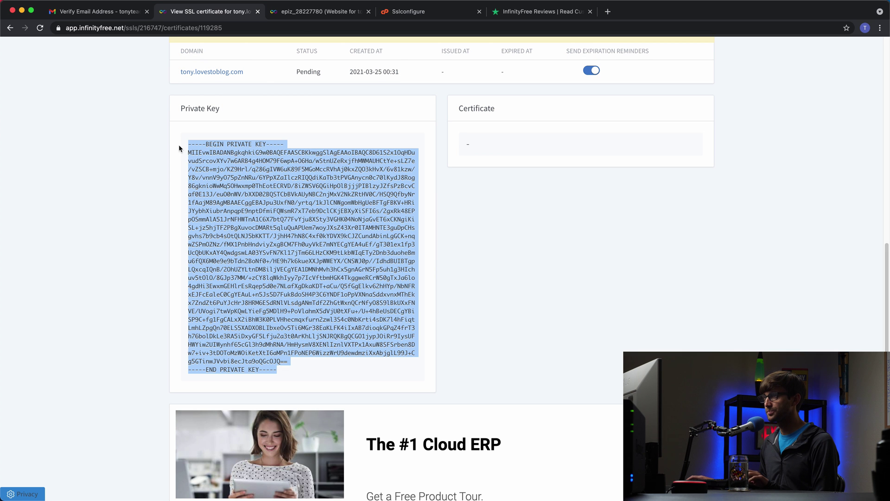
Paste the private key into the Private Key field and upload it.
{"action": "left_click", "coordinate": [408, 11]}
{"action": "left_click", "coordinate": [215, 218]}
{"action": "key", "text": "super+v"}
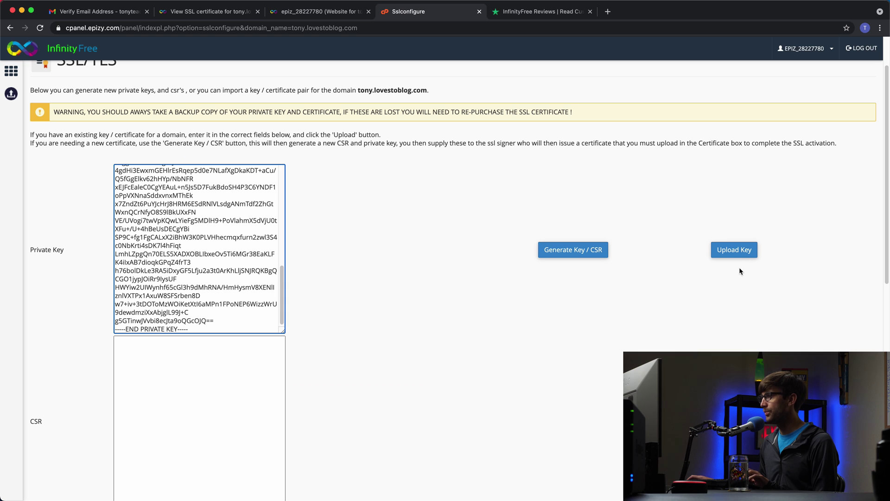
{"action": "left_click", "coordinate": [737, 251]}
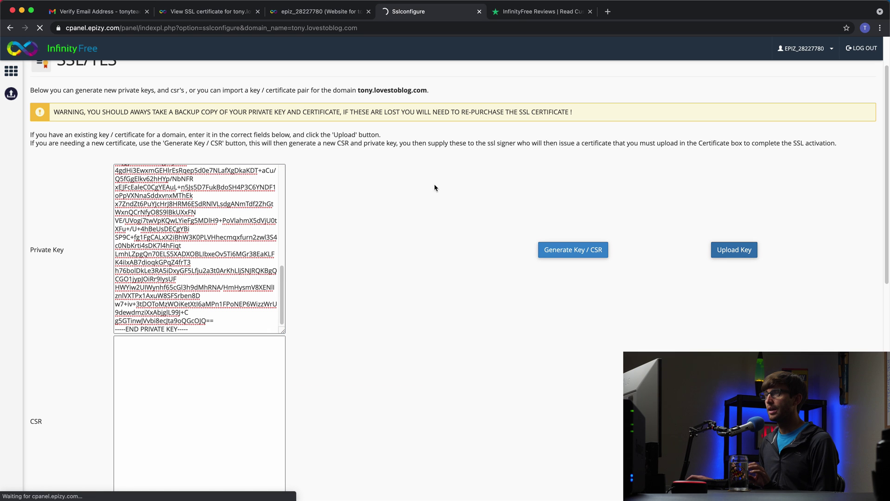
{"action": "scroll", "coordinate": [353, 242], "scroll_direction": "down", "scroll_amount": 5}
Return to the SSL certificate details and check it is still pending.
{"action": "left_click", "coordinate": [216, 366]}
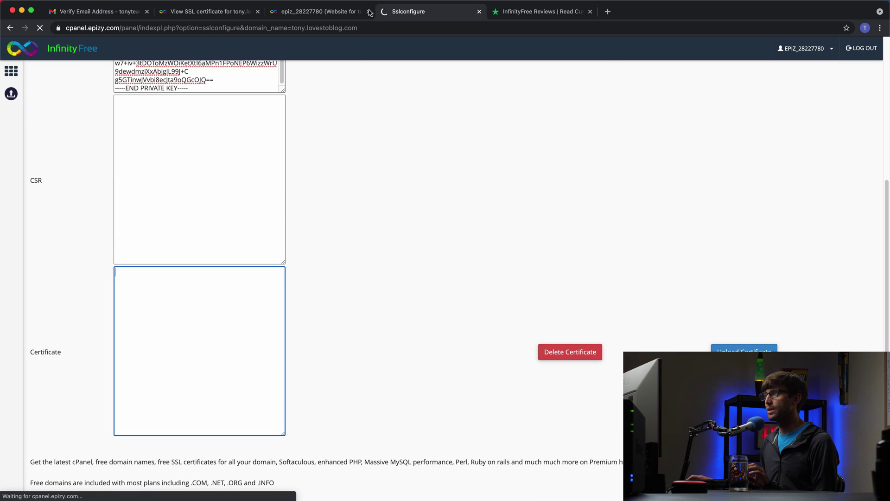
{"action": "left_click", "coordinate": [342, 18]}
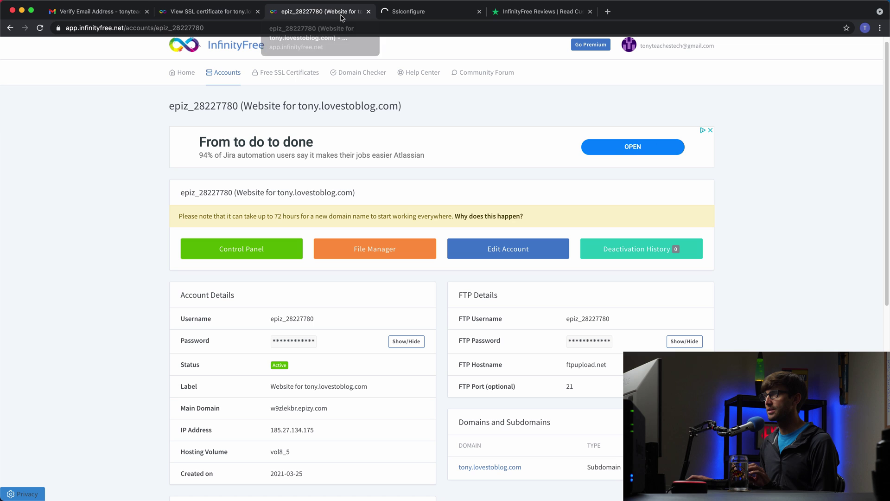
{"action": "left_click", "coordinate": [243, 14]}
{"action": "scroll", "coordinate": [285, 125], "scroll_direction": "up", "scroll_amount": 10}
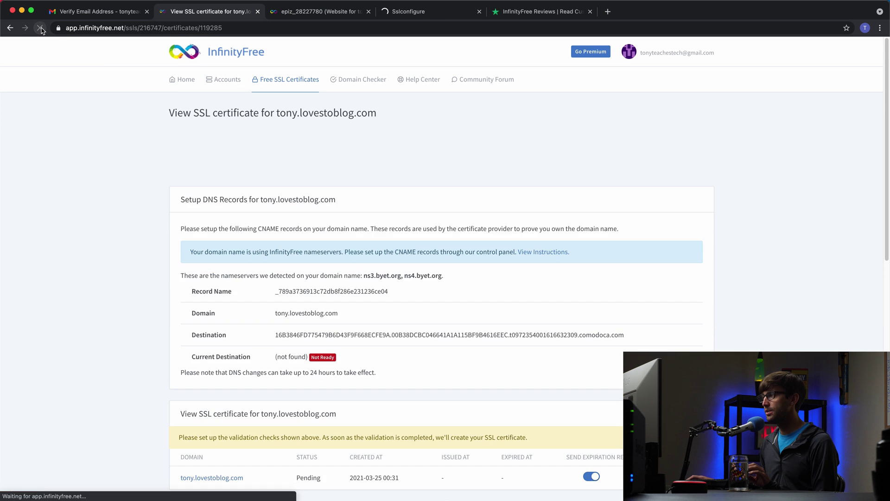
{"action": "scroll", "coordinate": [209, 168], "scroll_direction": "down", "scroll_amount": 5}
{"action": "scroll", "coordinate": [185, 116], "scroll_direction": "up", "scroll_amount": 6}
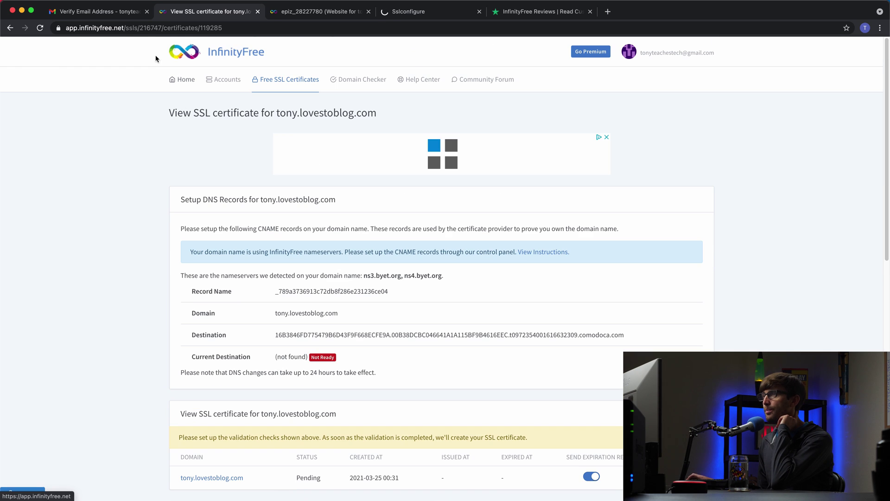
Refresh the Gmail inbox and open InfinityFree's 'SSL certificate for tony.lovestoblog.com has been issued' email.
{"action": "left_click", "coordinate": [123, 14]}
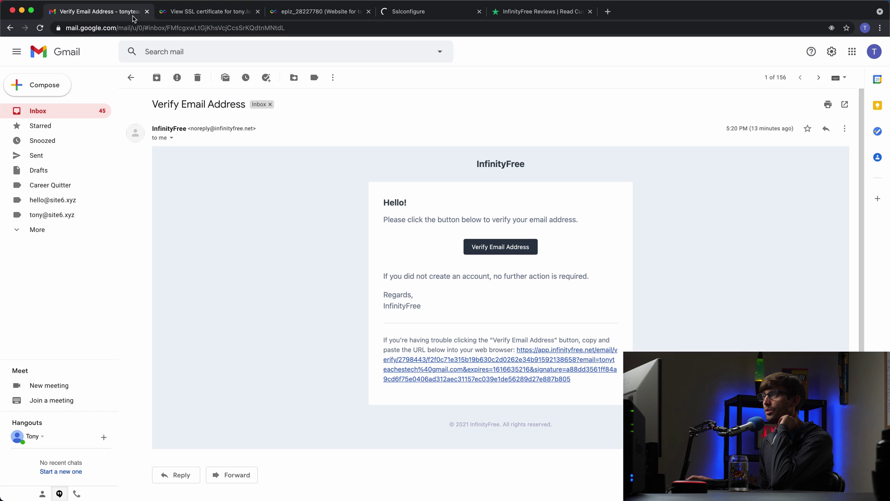
{"action": "left_click", "coordinate": [129, 79]}
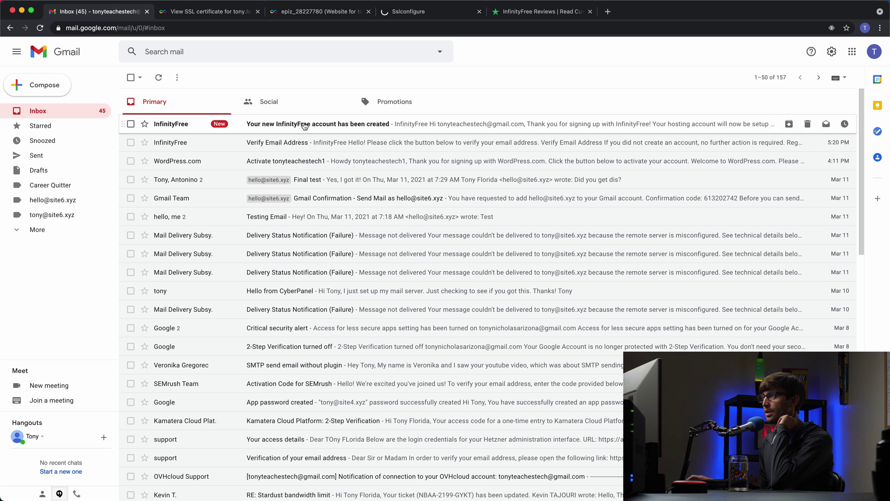
{"action": "left_click", "coordinate": [305, 126]}
{"action": "left_click", "coordinate": [131, 77]}
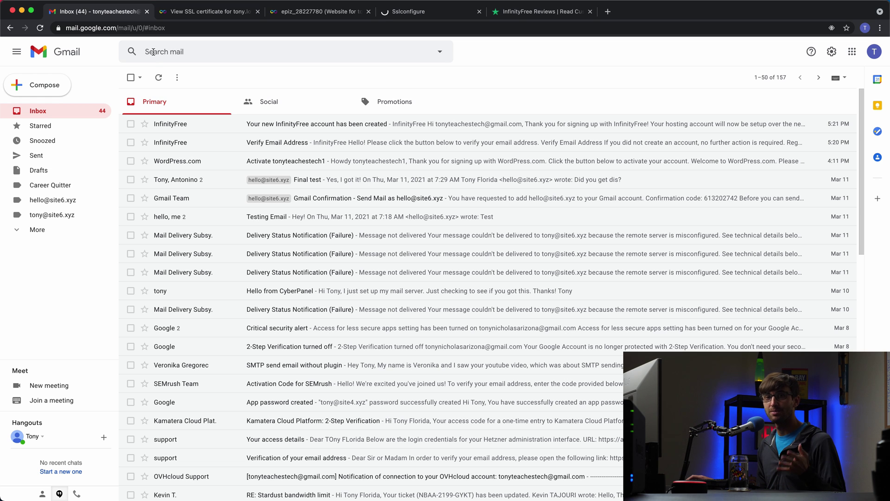
{"action": "left_click", "coordinate": [159, 76]}
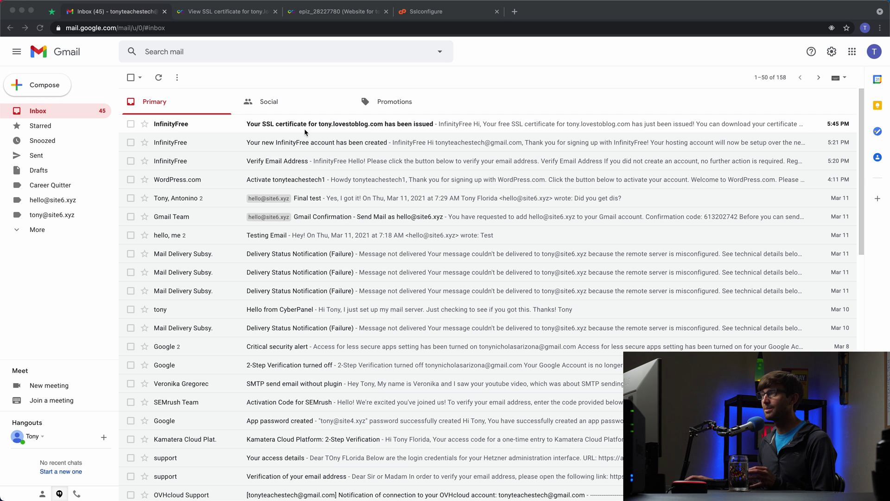
{"action": "left_click", "coordinate": [370, 132]}
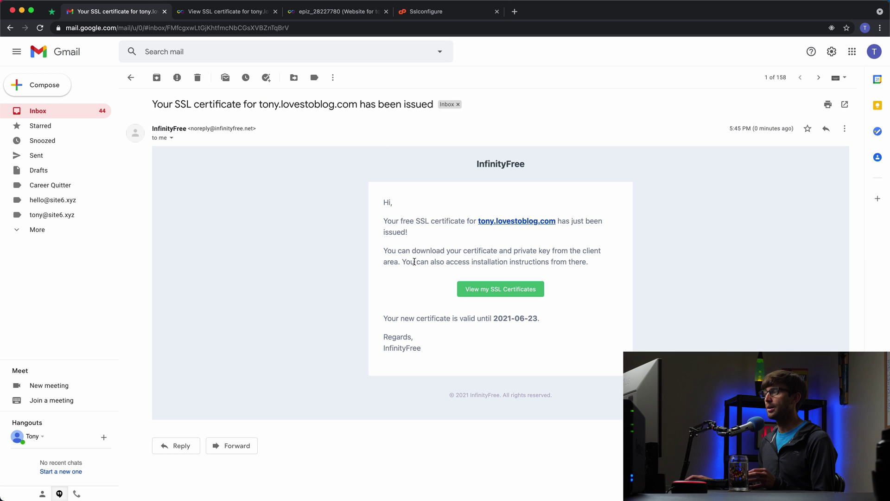
Reload the tony.lovestoblog.com certificate page and select the full issued Certificate text.
{"action": "left_click", "coordinate": [345, 12]}
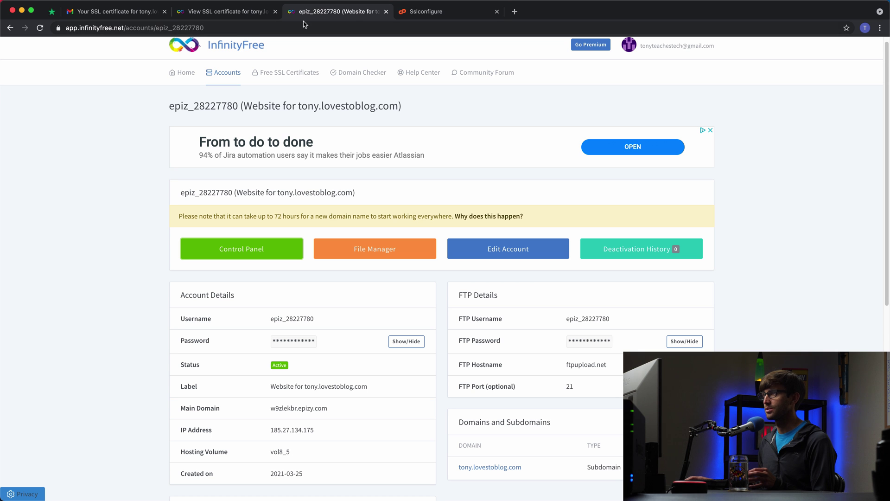
{"action": "left_click", "coordinate": [428, 12]}
{"action": "left_click", "coordinate": [200, 12]}
{"action": "left_click", "coordinate": [242, 27]}
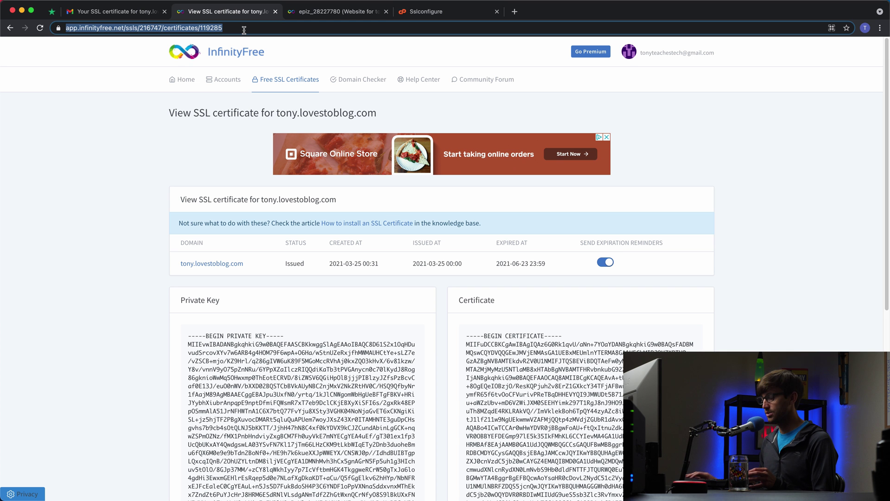
{"action": "left_click", "coordinate": [315, 99]}
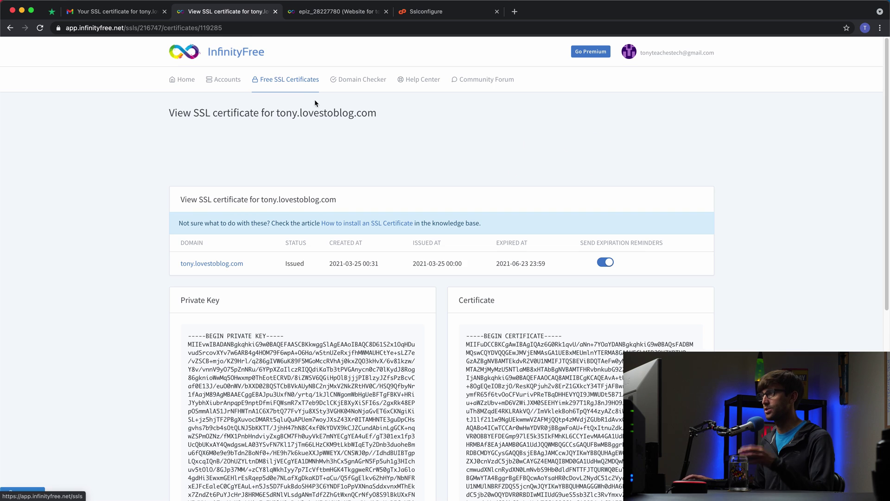
{"action": "scroll", "coordinate": [501, 349], "scroll_direction": "down", "scroll_amount": 5}
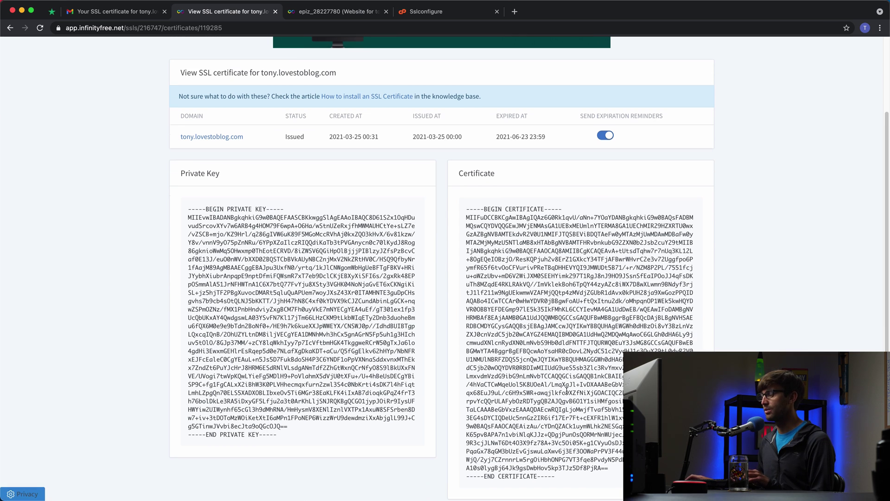
{"action": "left_click_drag", "start_coordinate": [563, 478], "coordinate": [455, 204]}
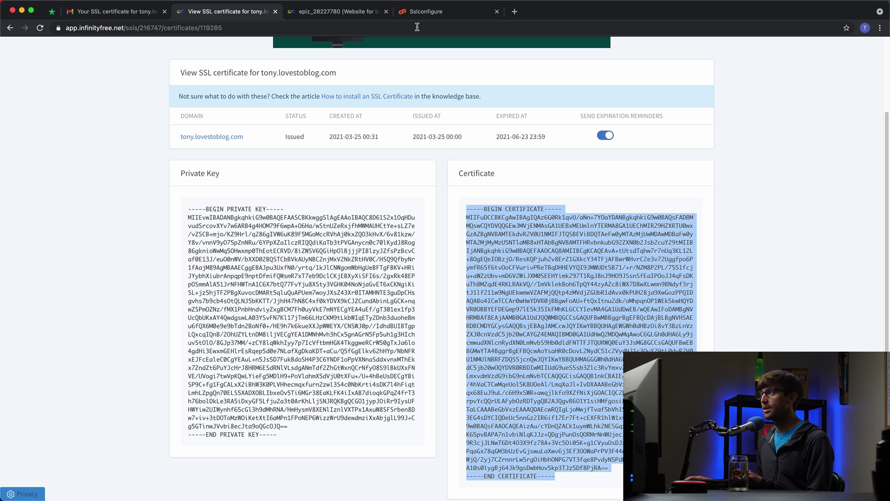
Paste the issued certificate into the Certificate field on the SSL/TLS page and upload it.
{"action": "left_click", "coordinate": [420, 11]}
{"action": "scroll", "coordinate": [200, 324], "scroll_direction": "down", "scroll_amount": 5}
{"action": "scroll", "coordinate": [370, 384], "scroll_direction": "down", "scroll_amount": 10}
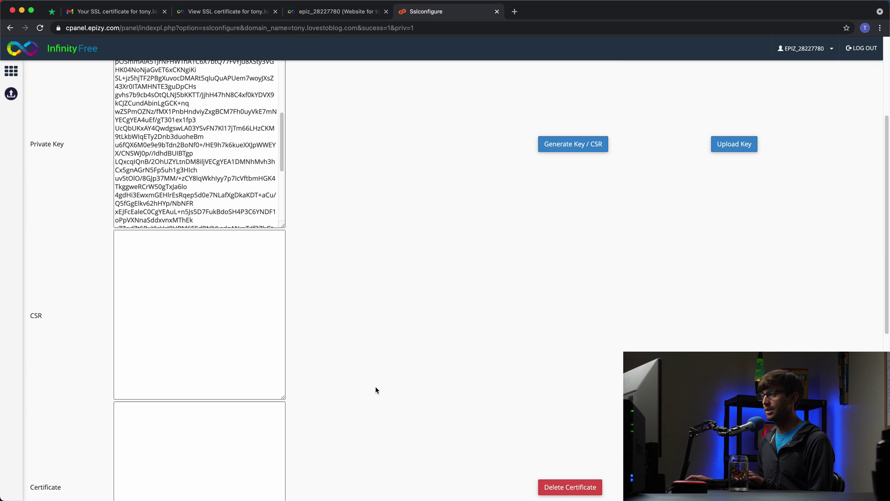
{"action": "left_click", "coordinate": [254, 264]}
{"action": "key", "text": "super+v"}
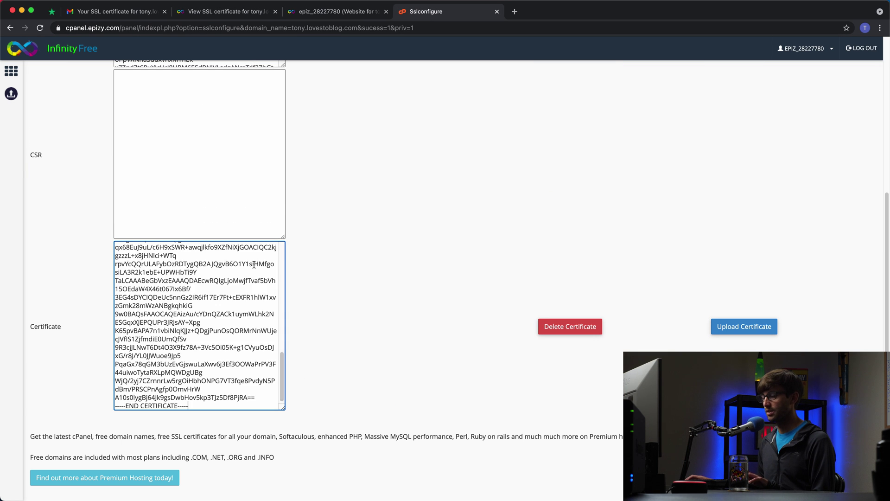
{"action": "left_click", "coordinate": [742, 328]}
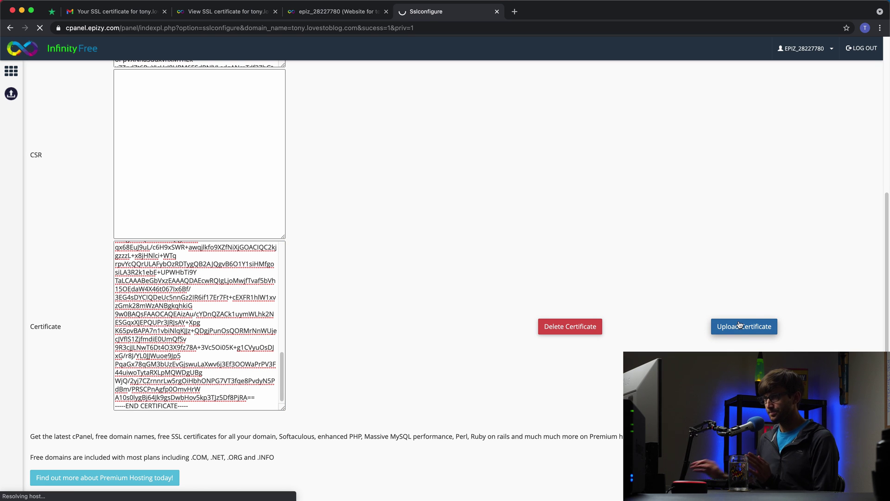
Review the filled-in SSL/TLS fields, then close the SSL configuration tab.
{"action": "scroll", "coordinate": [44, 411], "scroll_direction": "up", "scroll_amount": 1}
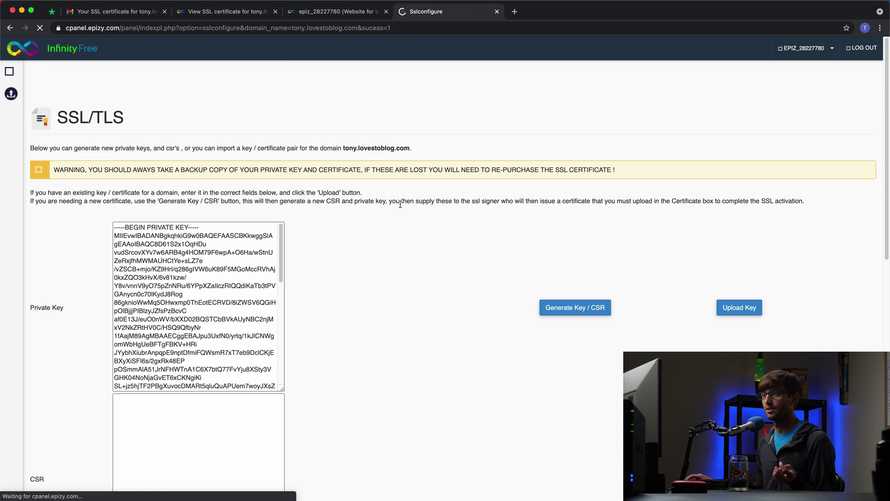
{"action": "scroll", "coordinate": [408, 268], "scroll_direction": "down", "scroll_amount": 4}
{"action": "scroll", "coordinate": [409, 266], "scroll_direction": "down", "scroll_amount": 5}
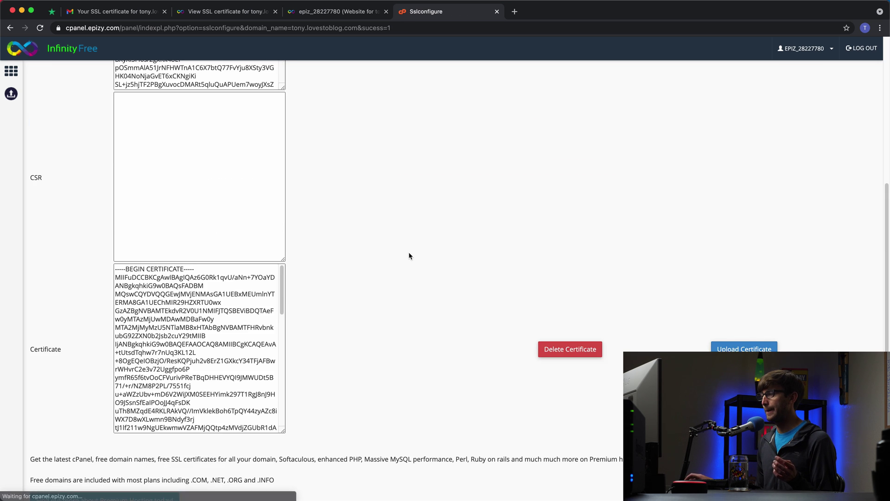
{"action": "scroll", "coordinate": [411, 255], "scroll_direction": "up", "scroll_amount": 9}
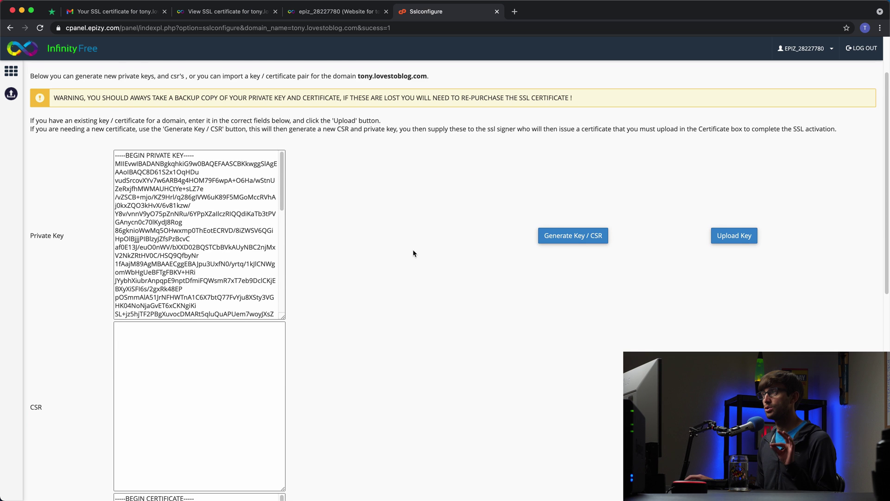
{"action": "left_click", "coordinate": [497, 12]}
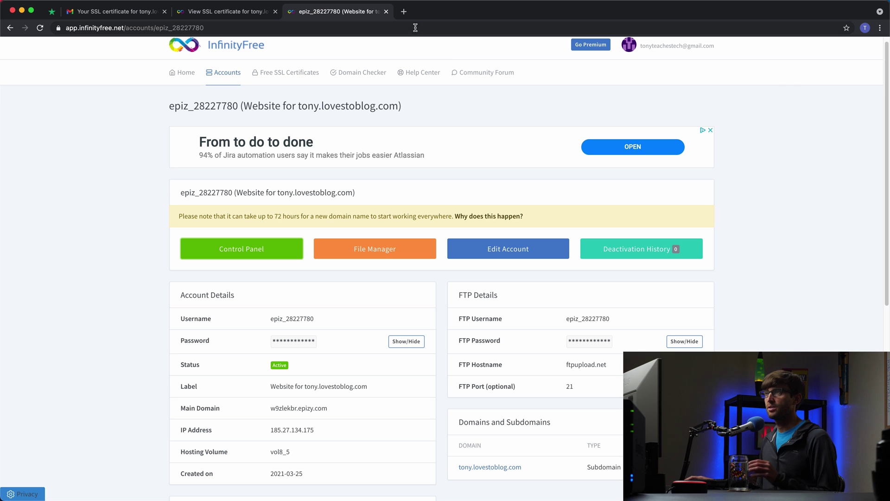
Load tony.lovestoblog.com in a new tab over plain http.
{"action": "left_click", "coordinate": [405, 12]}
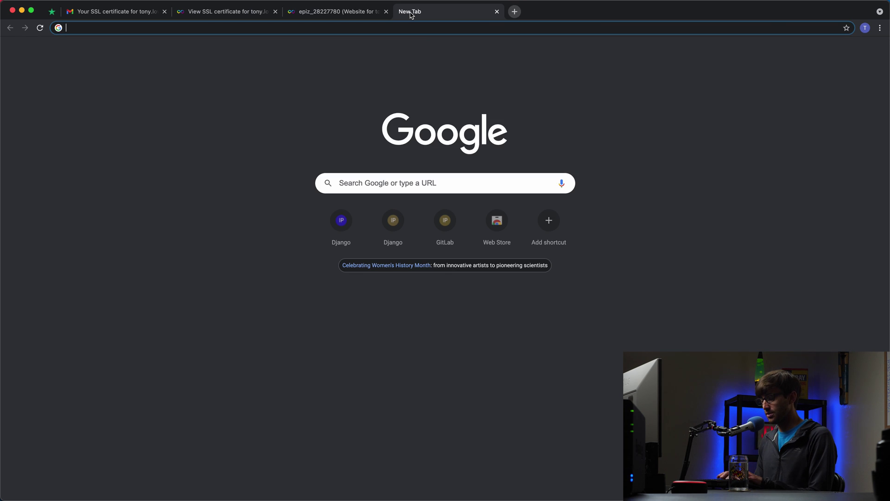
{"action": "type", "text": "tony."}
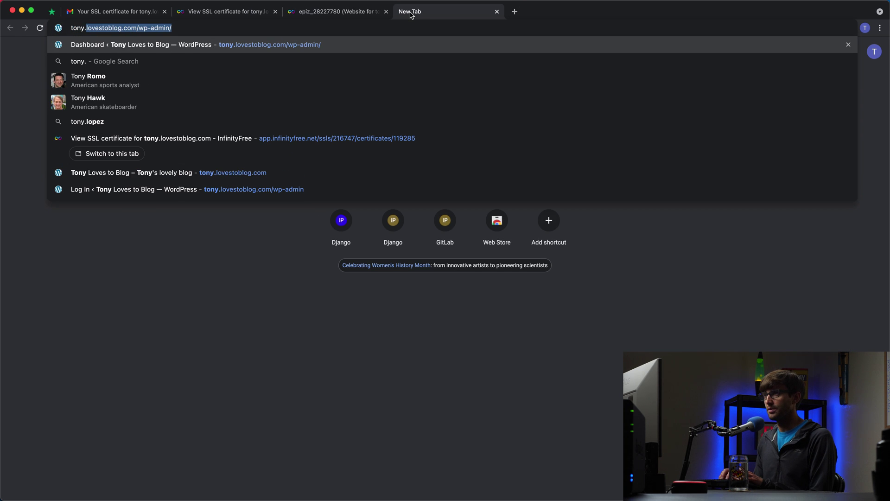
{"action": "type", "text": "loves"}
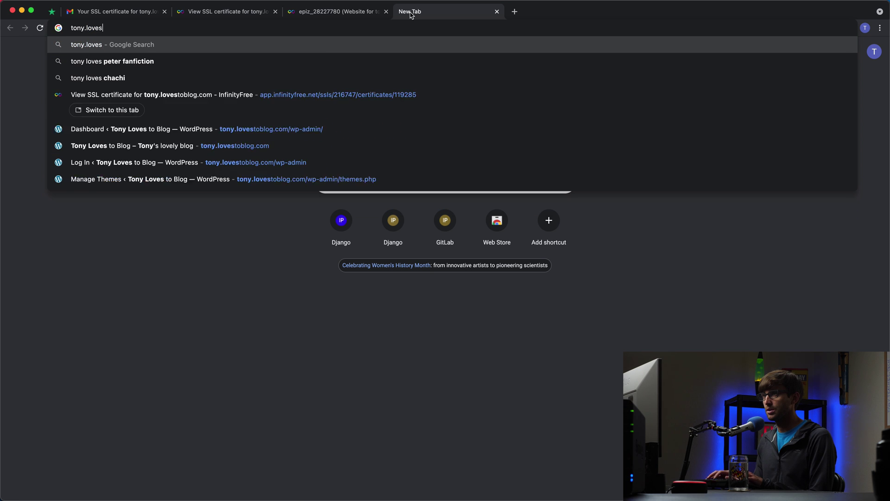
{"action": "type", "text": "t"}
{"action": "key", "text": "BackSpace"}
{"action": "key", "text": "BackSpace"}
{"action": "type", "text": "t"}
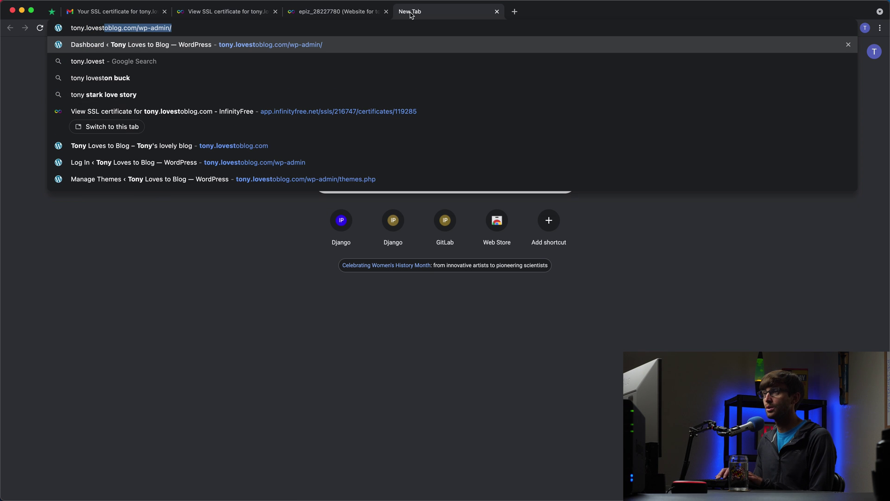
{"action": "type", "text": "oblog.com"}
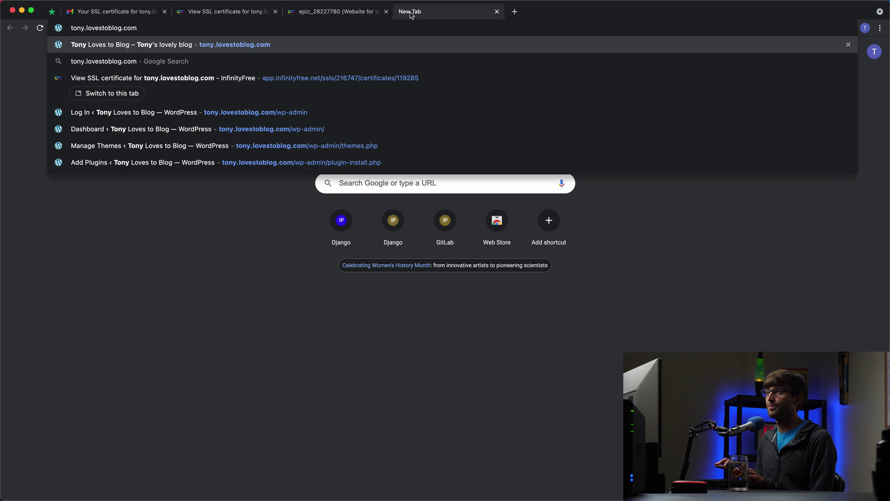
{"action": "key", "text": "Return"}
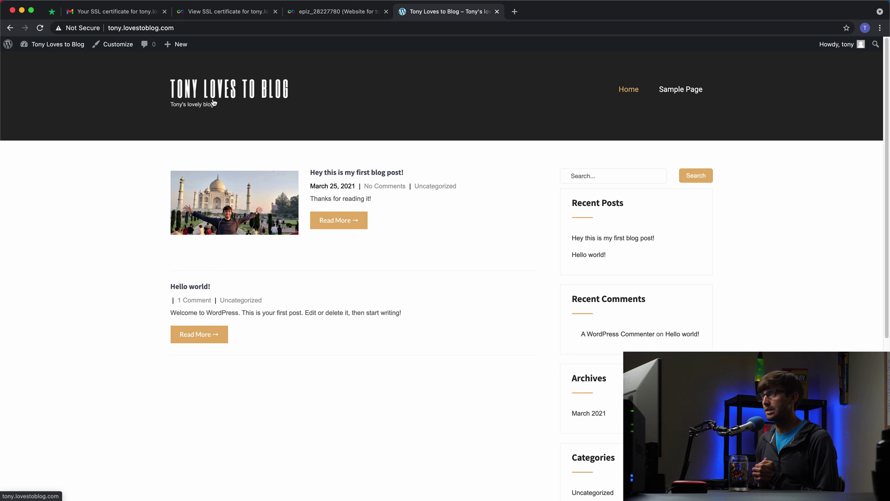
{"action": "left_click", "coordinate": [298, 29]}
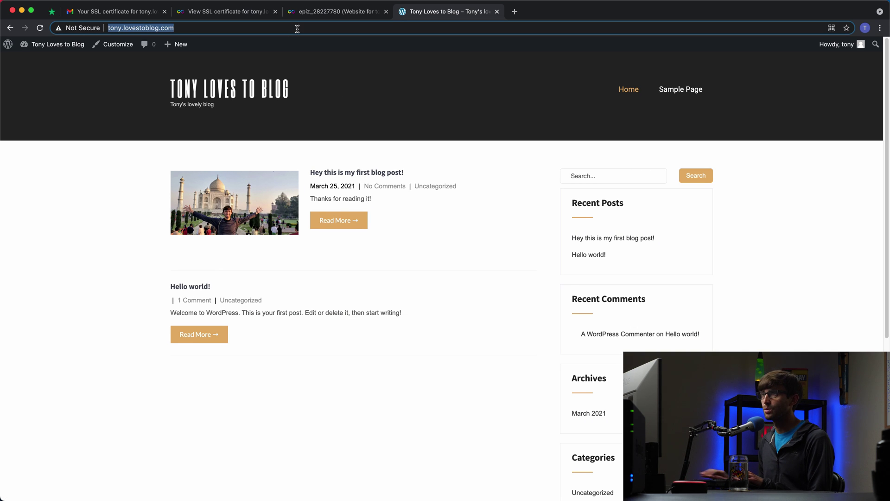
{"action": "key", "text": "Left"}
{"action": "type", "text": "https"}
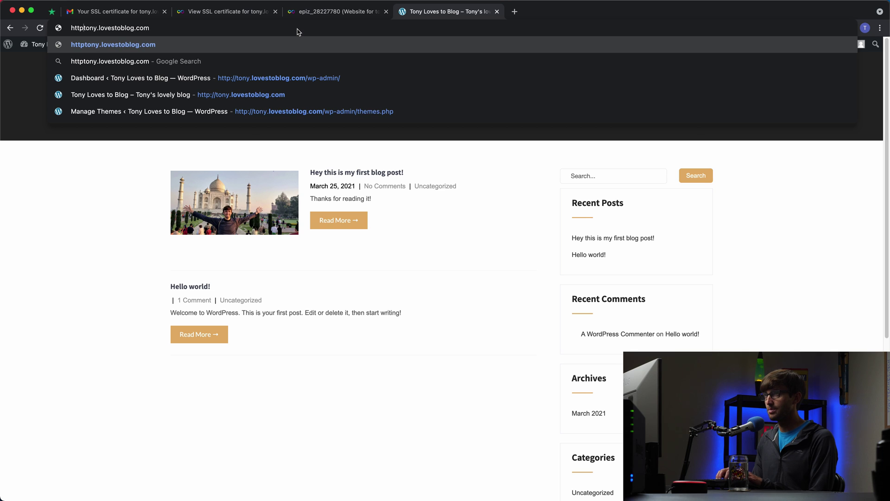
{"action": "type", "text": "://"}
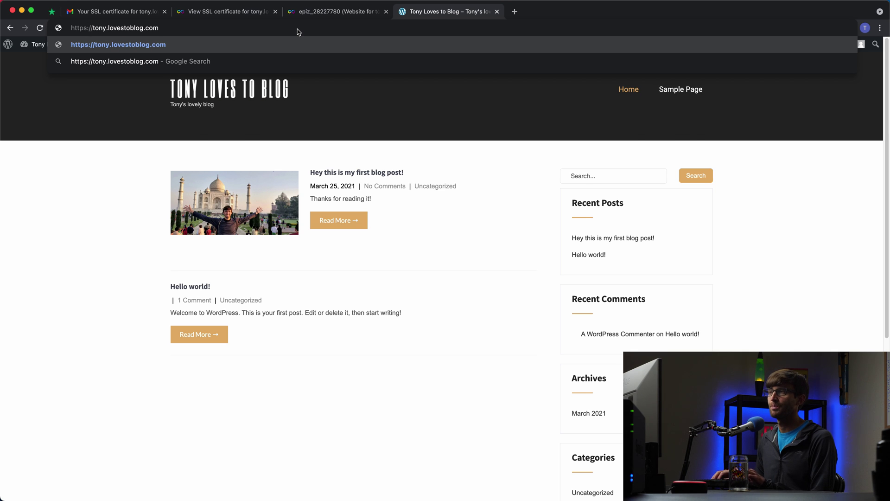
{"action": "key", "text": "Return"}
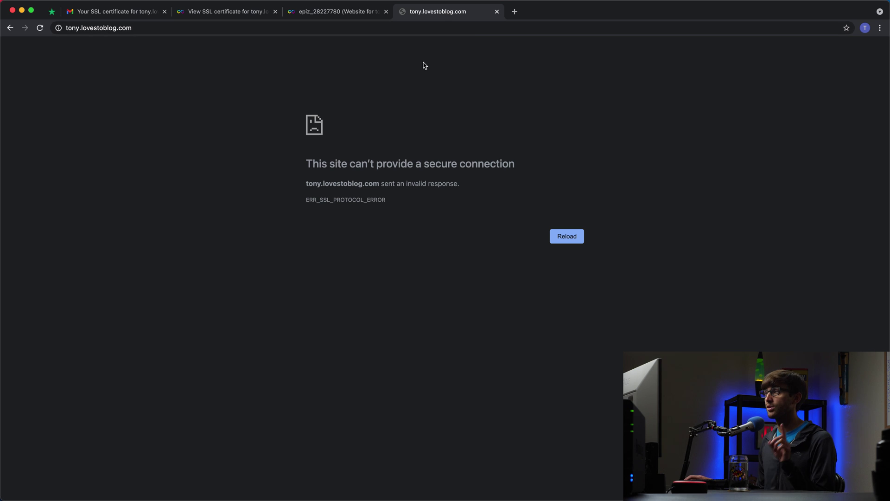
Close the tab showing the SSL error and discard the first Guest window.
{"action": "left_click", "coordinate": [498, 29]}
{"action": "key", "text": "super+c"}
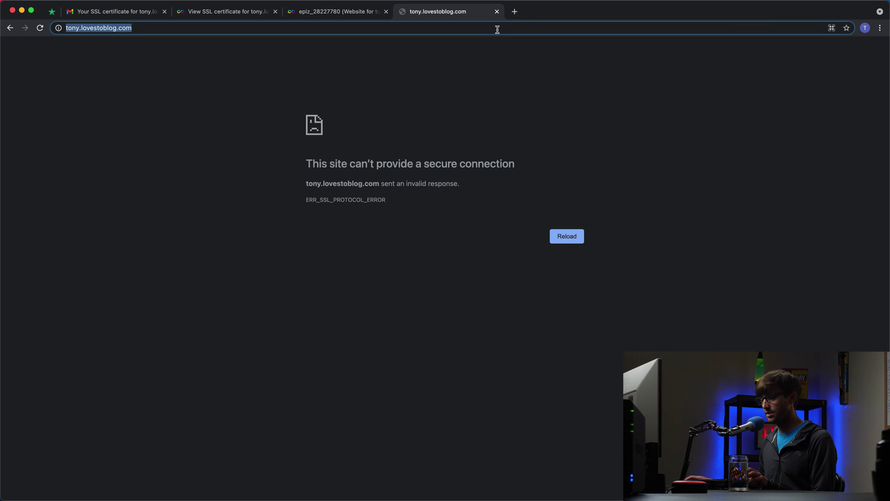
{"action": "key", "text": "BackSpace"}
{"action": "left_click", "coordinate": [497, 12]}
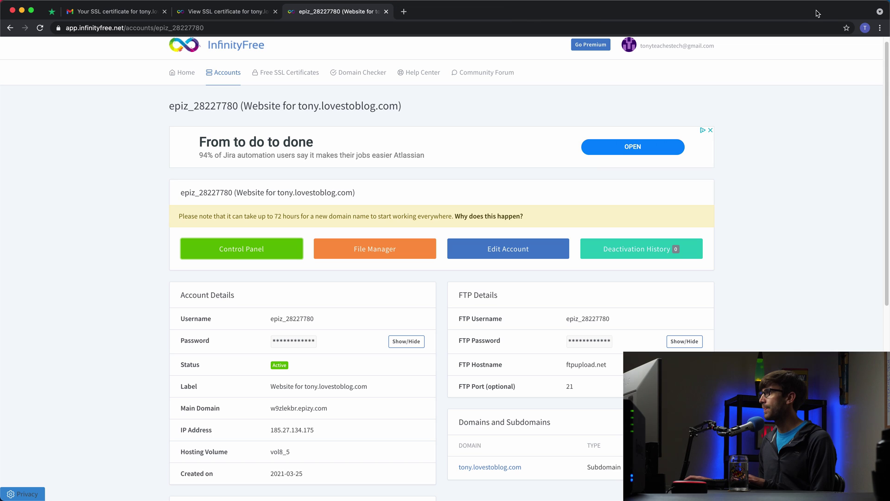
{"action": "left_click", "coordinate": [865, 27]}
{"action": "left_click", "coordinate": [815, 338]}
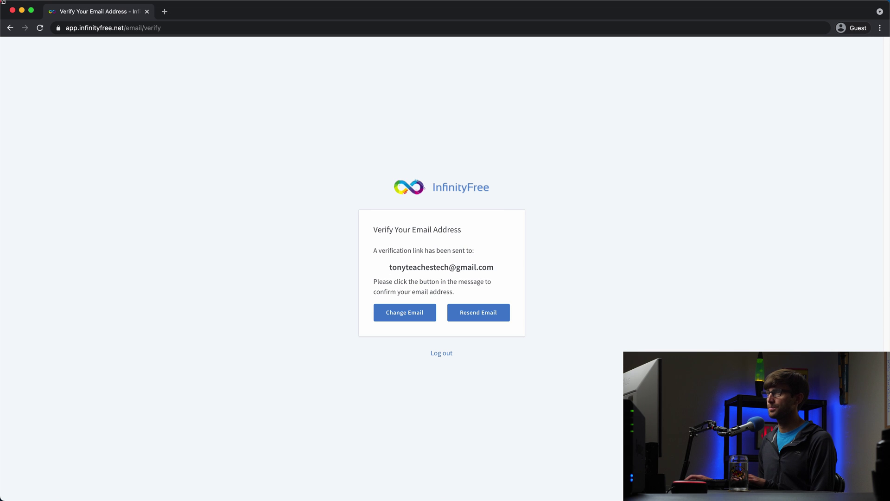
{"action": "left_click", "coordinate": [147, 11]}
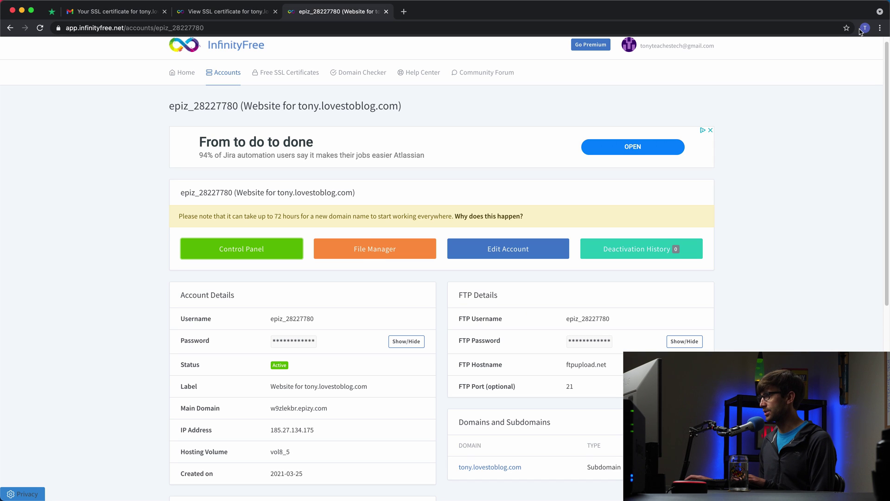
{"action": "left_click", "coordinate": [861, 30]}
{"action": "left_click", "coordinate": [792, 332]}
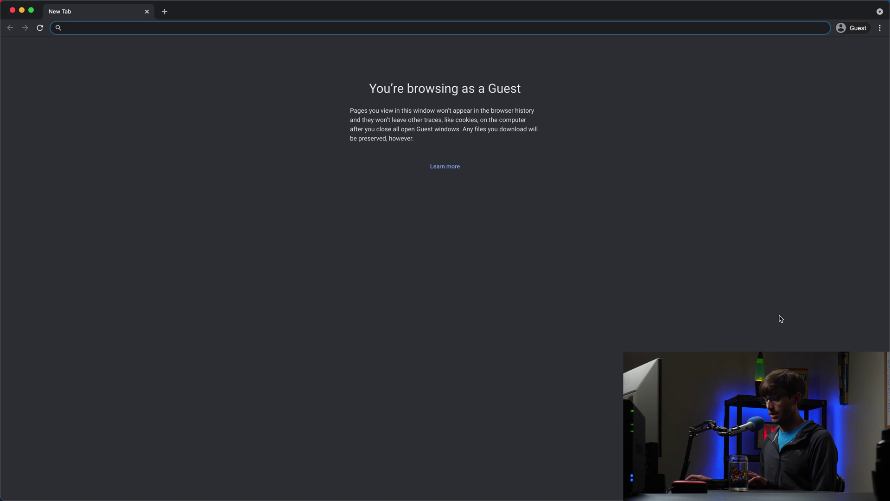
{"action": "key", "text": "super+v"}
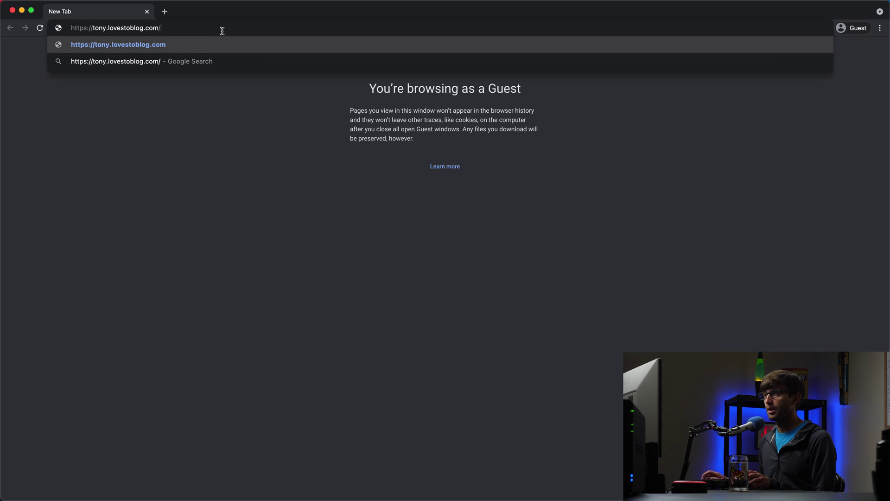
{"action": "key", "text": "Return"}
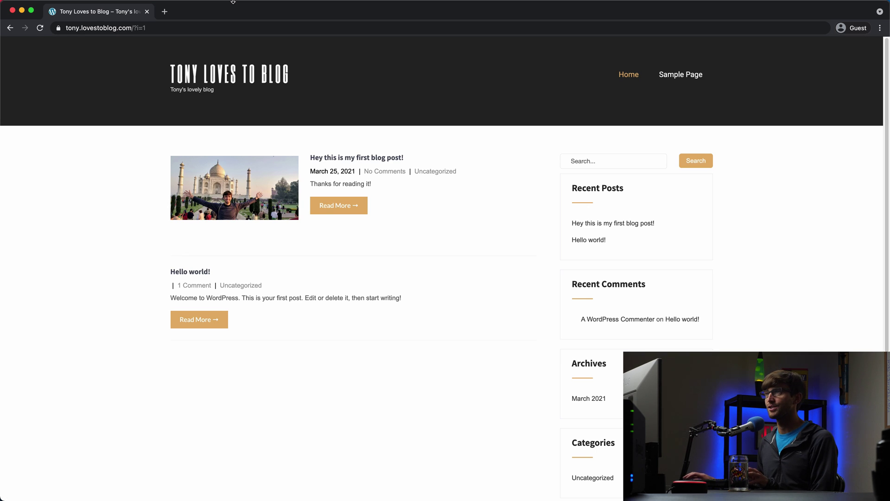
{"action": "left_click", "coordinate": [67, 29]}
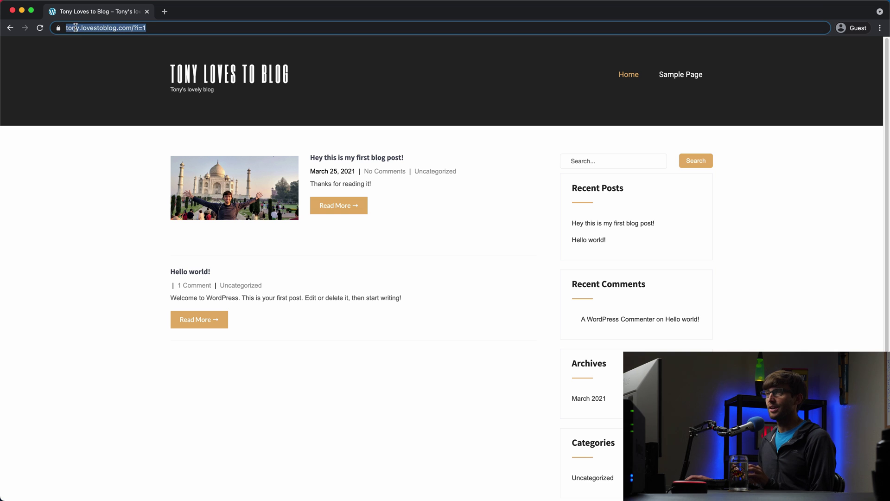
{"action": "left_click", "coordinate": [79, 28]}
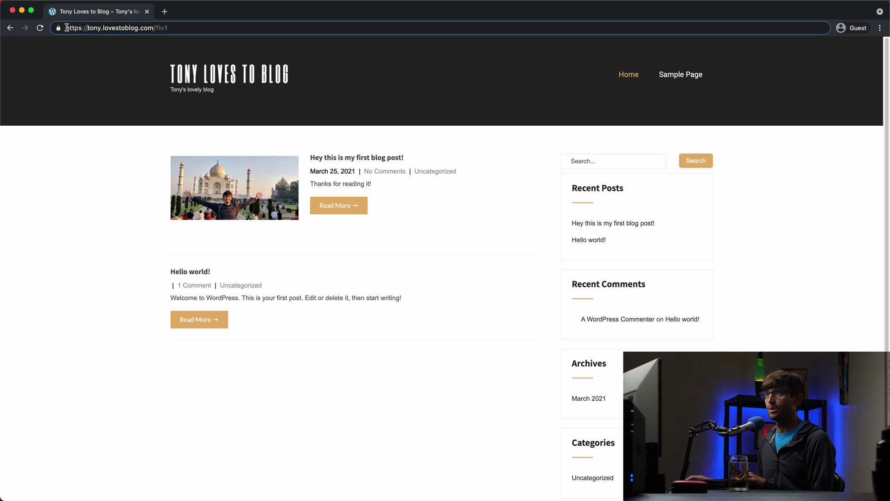
{"action": "left_click", "coordinate": [58, 28]}
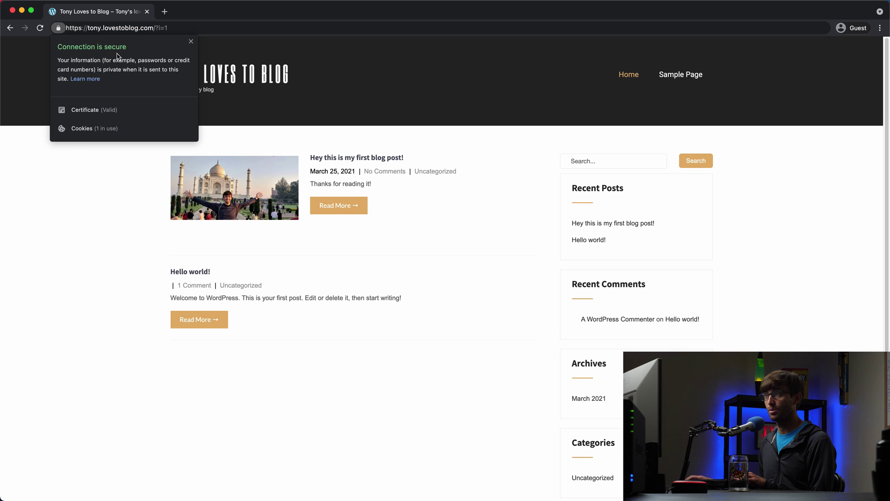
{"action": "left_click", "coordinate": [94, 112]}
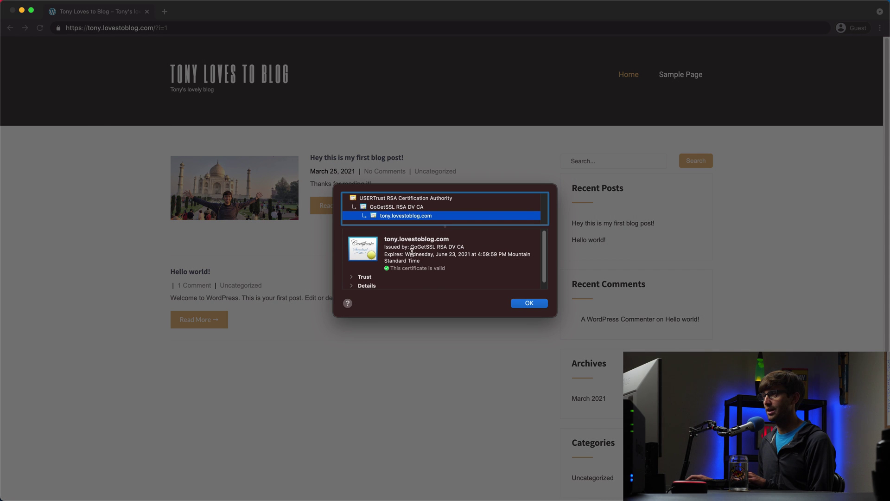
{"action": "left_click", "coordinate": [388, 249]}
{"action": "left_click_drag", "start_coordinate": [392, 249], "coordinate": [430, 248]}
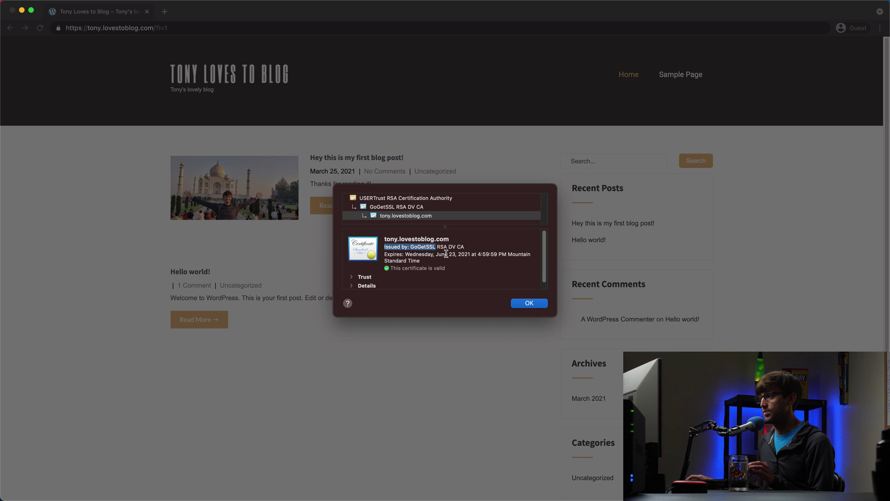
{"action": "left_click", "coordinate": [449, 253]}
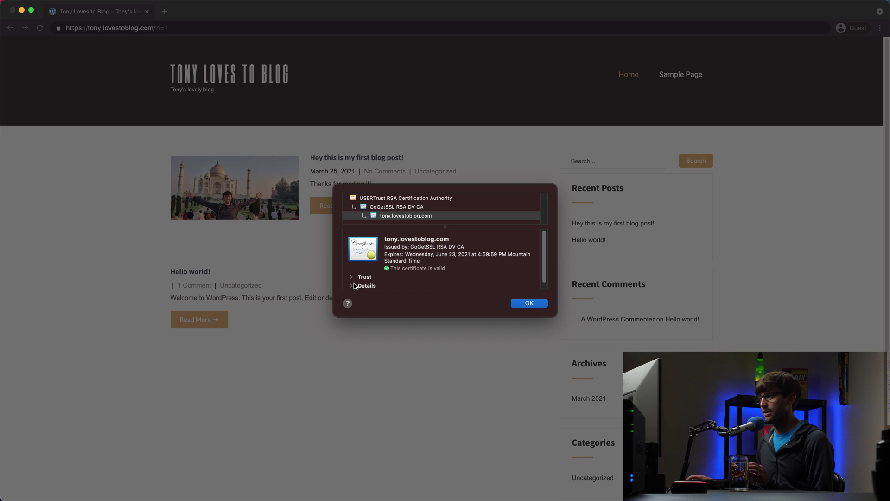
{"action": "left_click", "coordinate": [352, 285]}
{"action": "scroll", "coordinate": [458, 249], "scroll_direction": "down", "scroll_amount": 5}
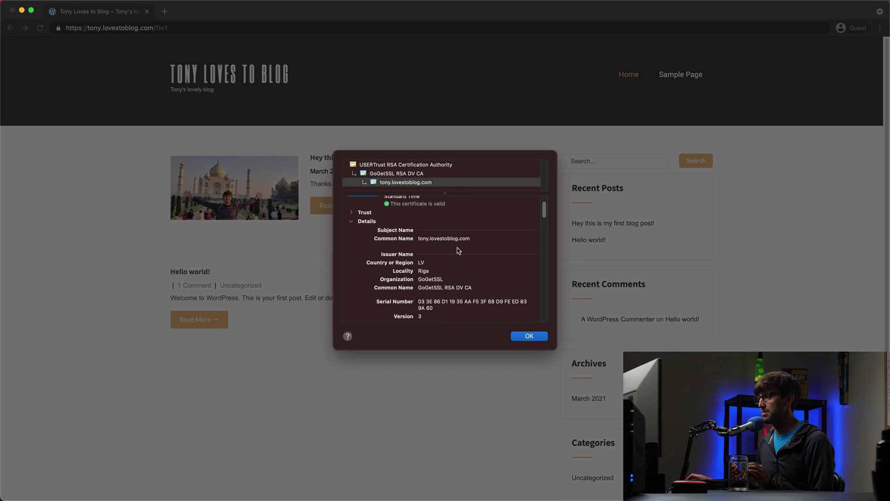
{"action": "scroll", "coordinate": [459, 250], "scroll_direction": "down", "scroll_amount": 10}
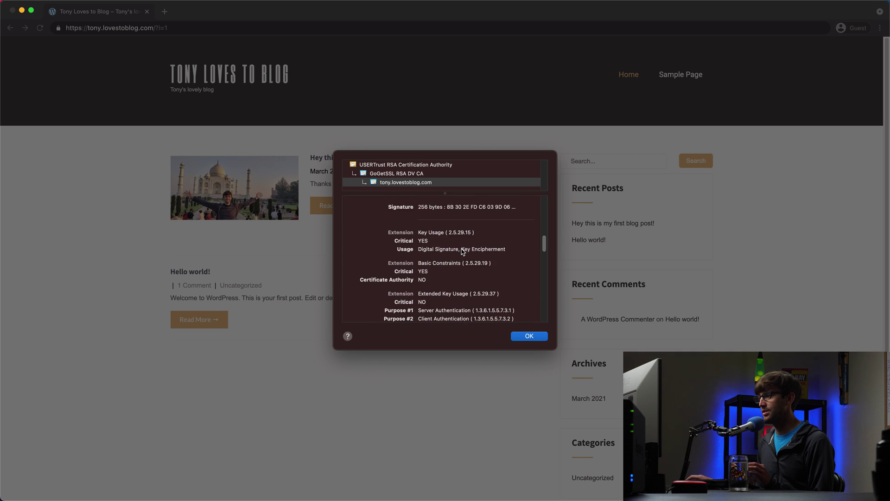
{"action": "scroll", "coordinate": [462, 252], "scroll_direction": "down", "scroll_amount": 10}
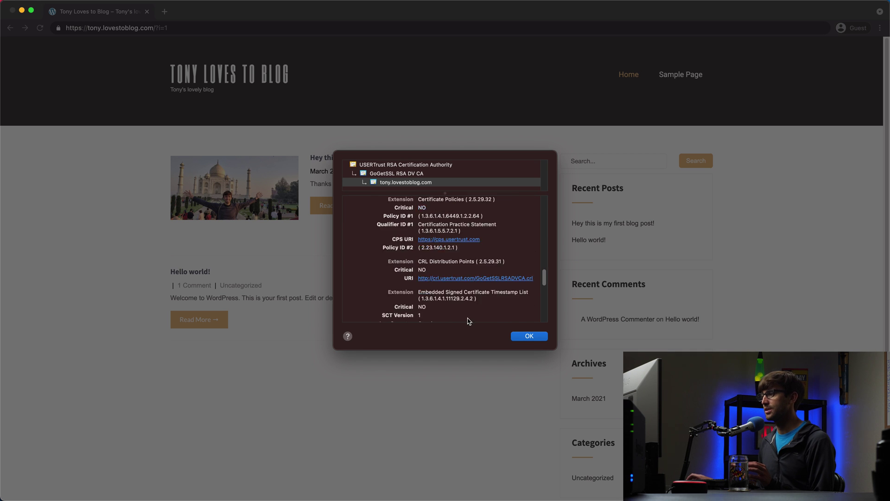
{"action": "left_click", "coordinate": [529, 336]}
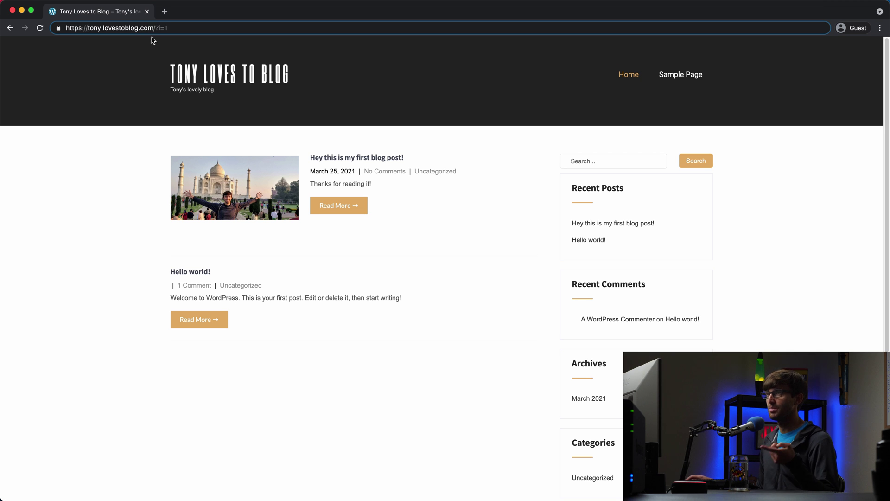